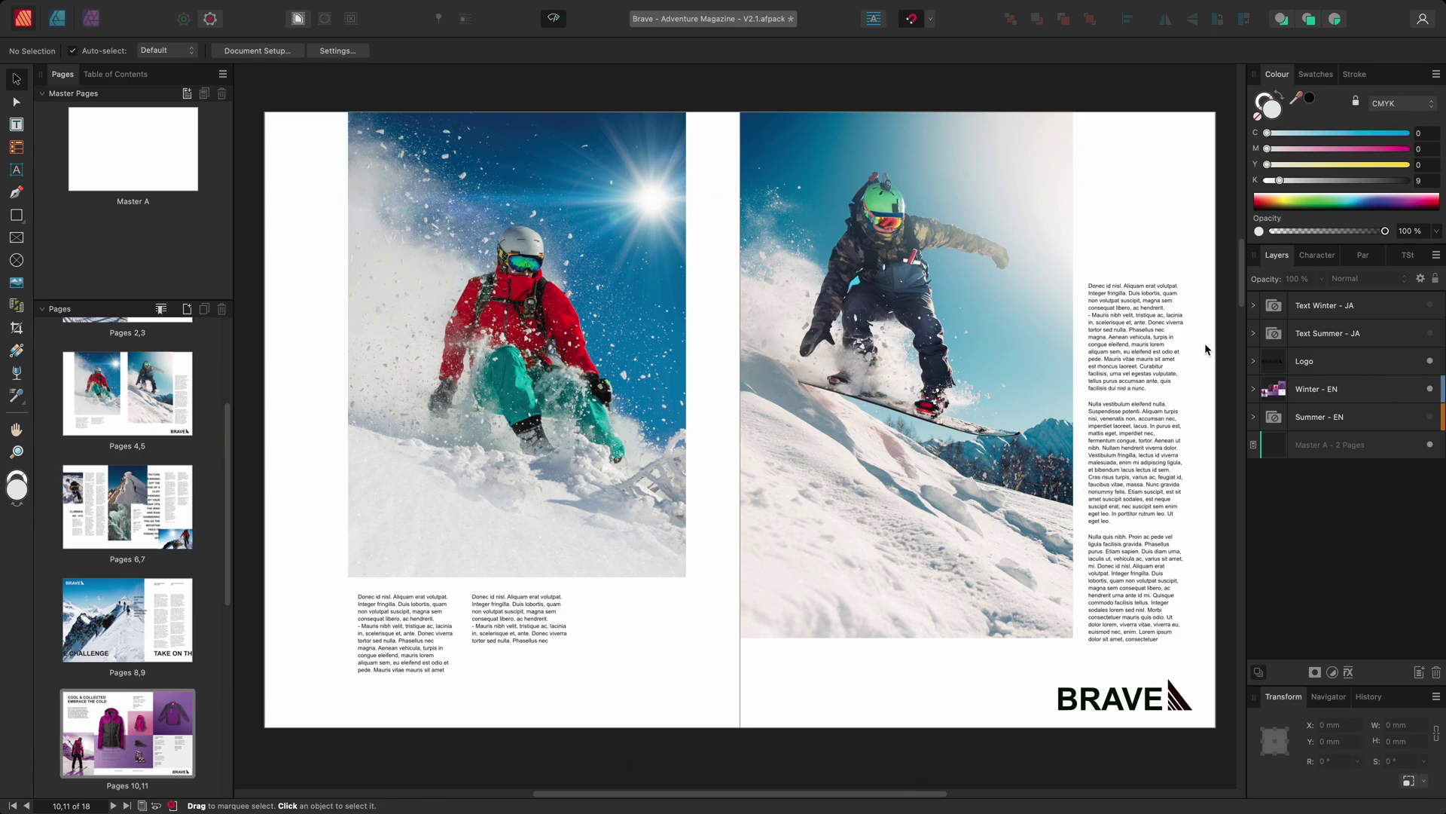
# - Scroll down to the purple winter gear spread on pages 10–11
pyautogui.moveTo(1244, 284); pyautogui.dragTo(1243, 477)
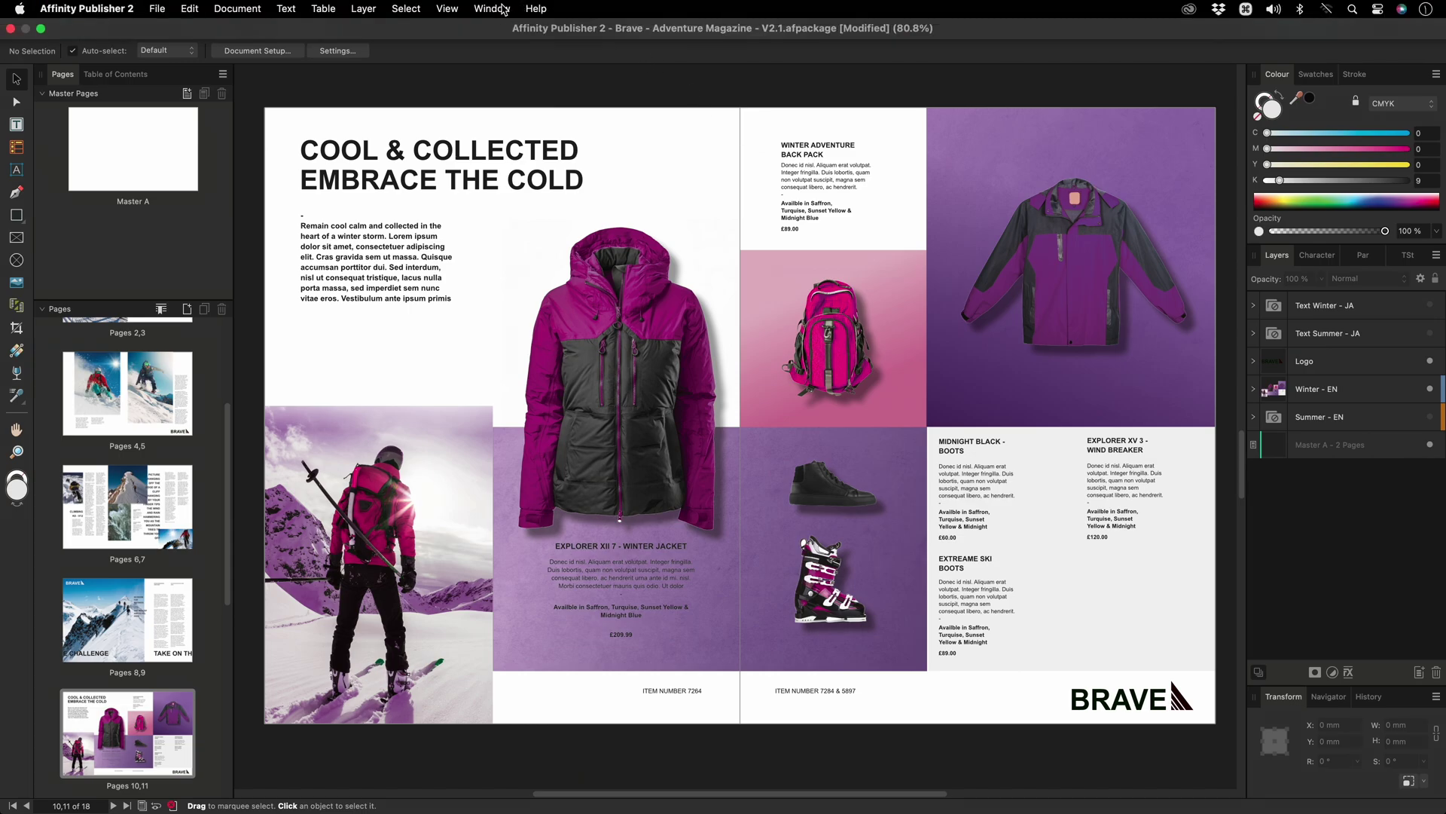
# - Show the States panel from the Window menu and inspect the Winter - EN and Summer - EN layer groups
pyautogui.click(503, 9)
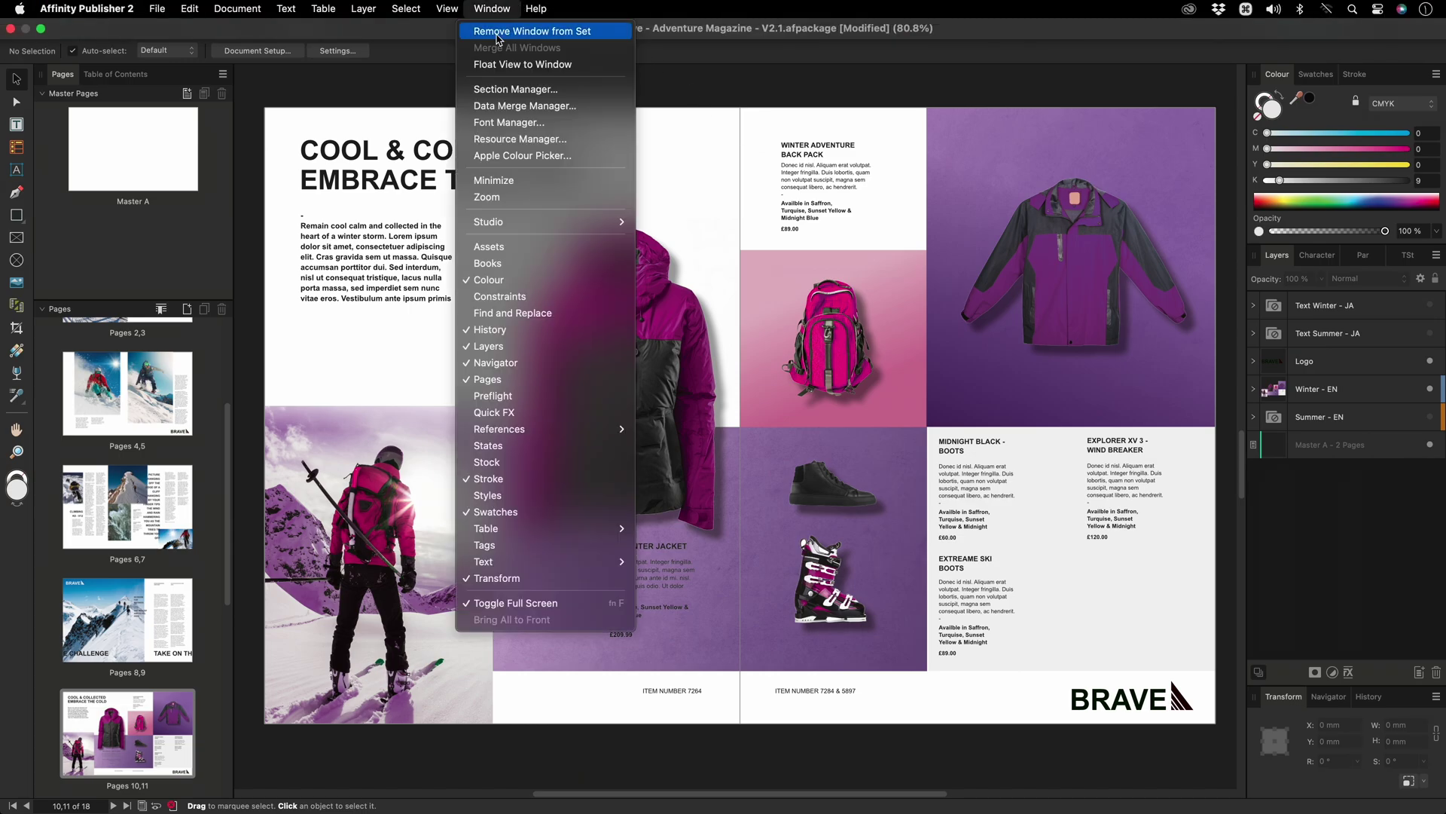
pyautogui.click(550, 449)
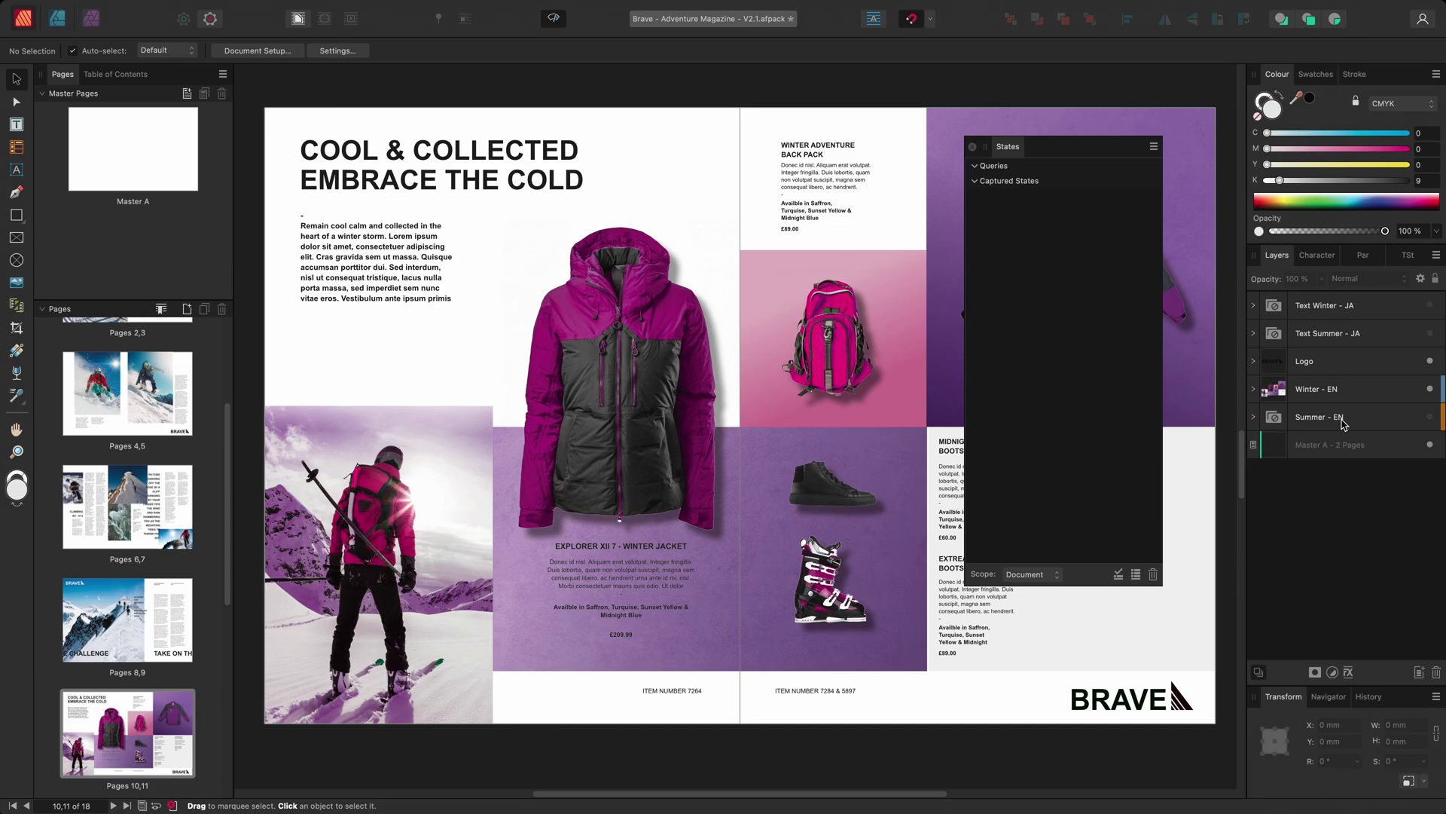
pyautogui.click(1255, 390)
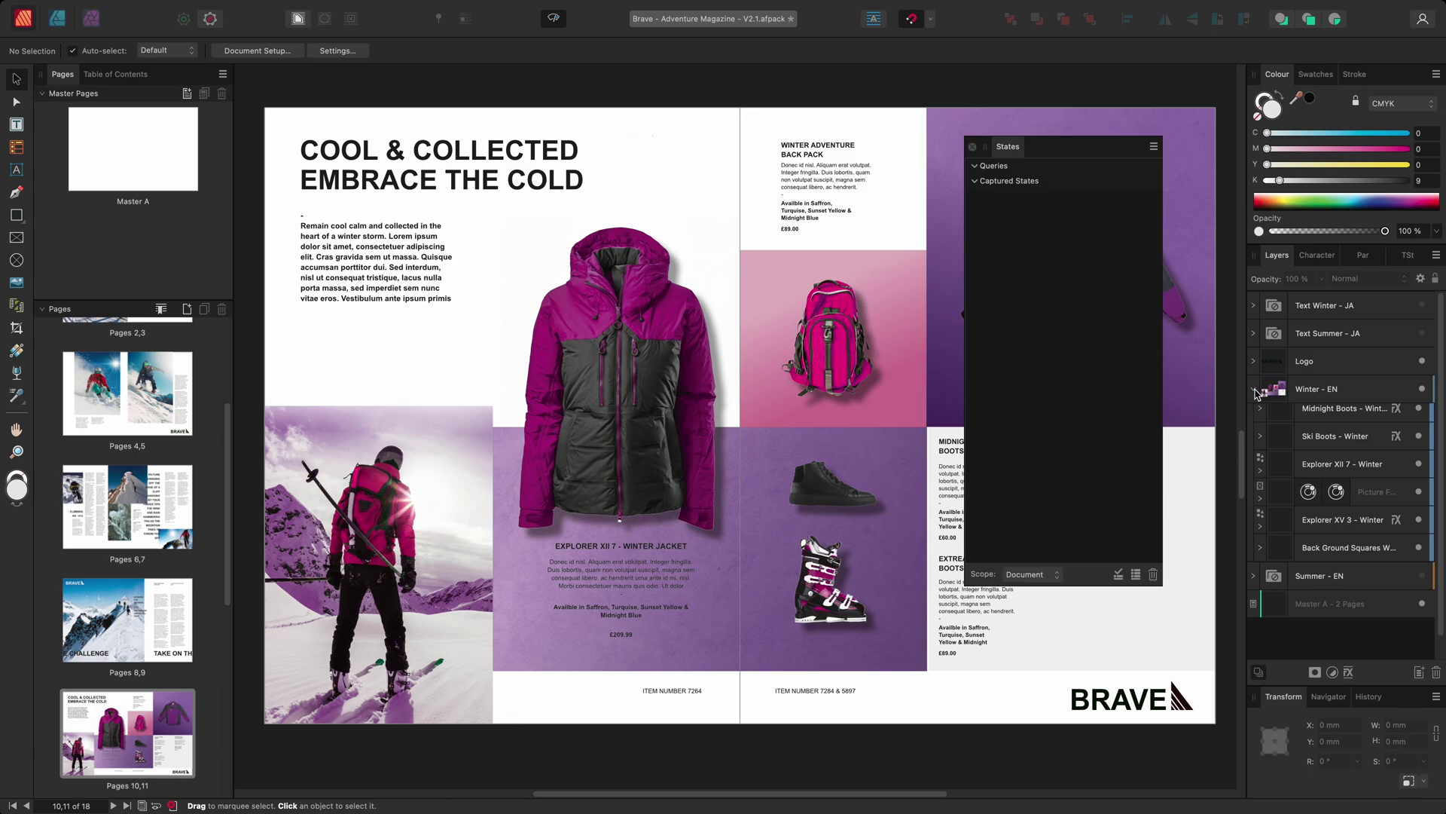
pyautogui.click(1254, 390)
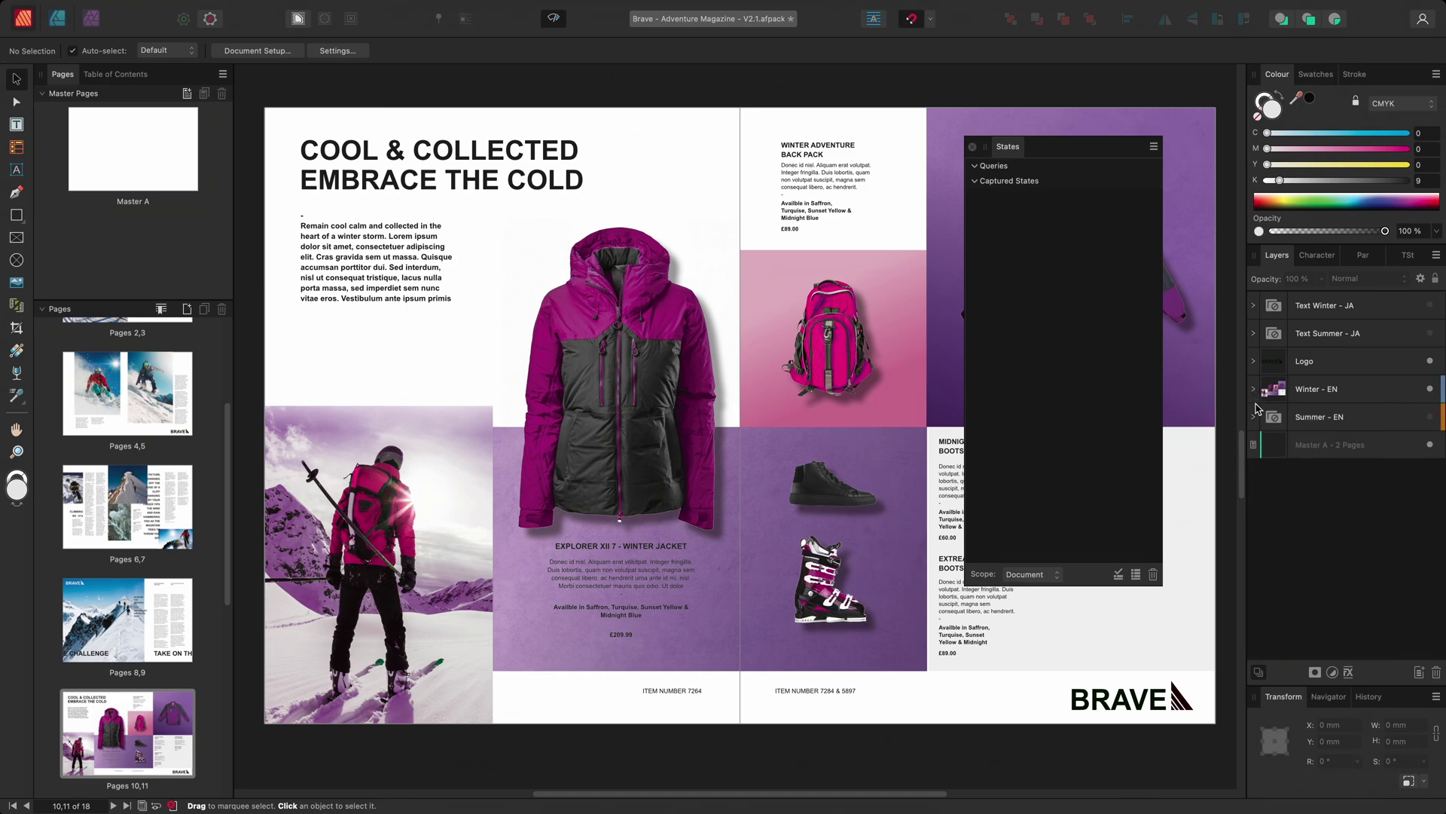
pyautogui.click(1254, 417)
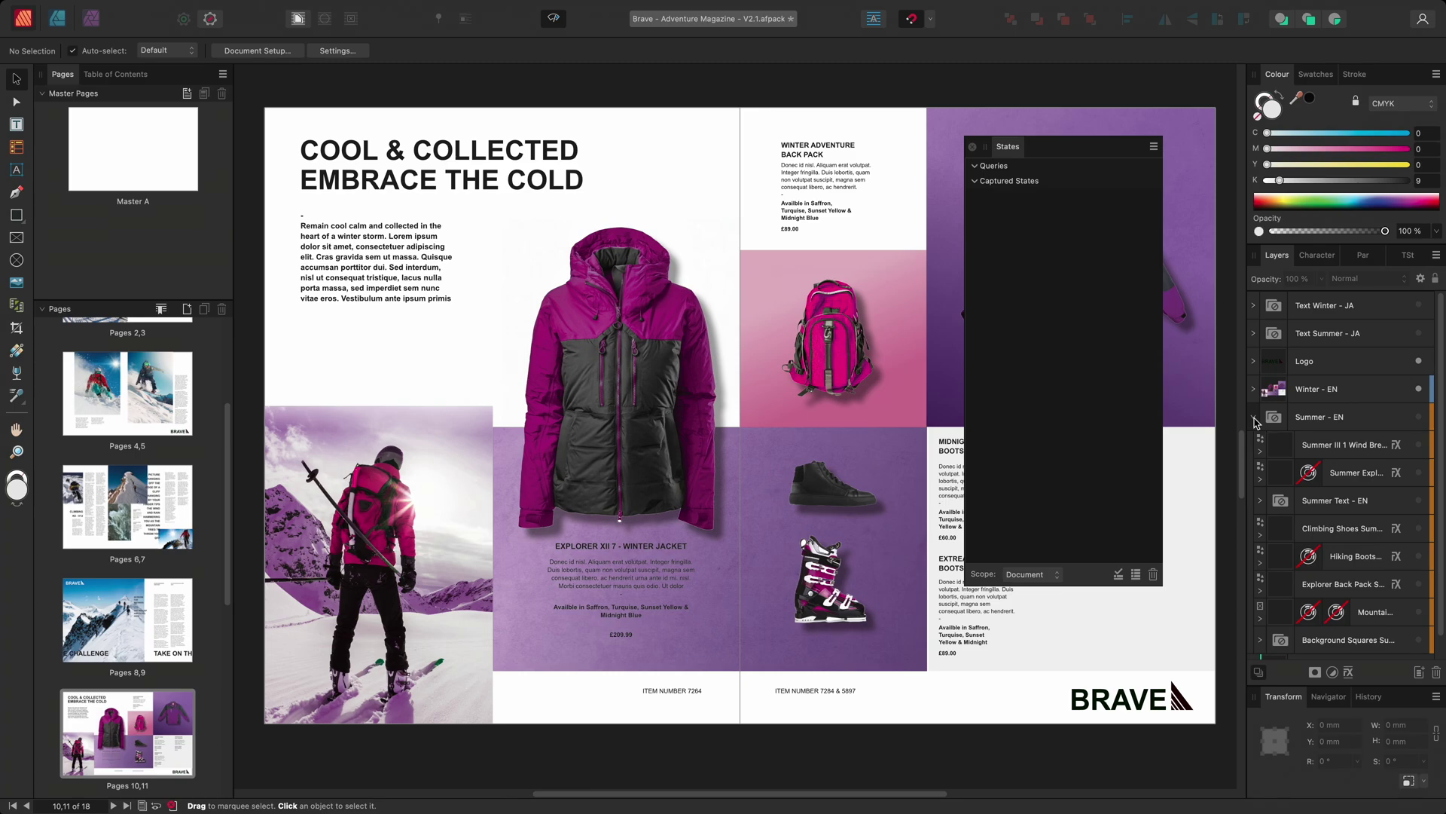
pyautogui.click(1254, 419)
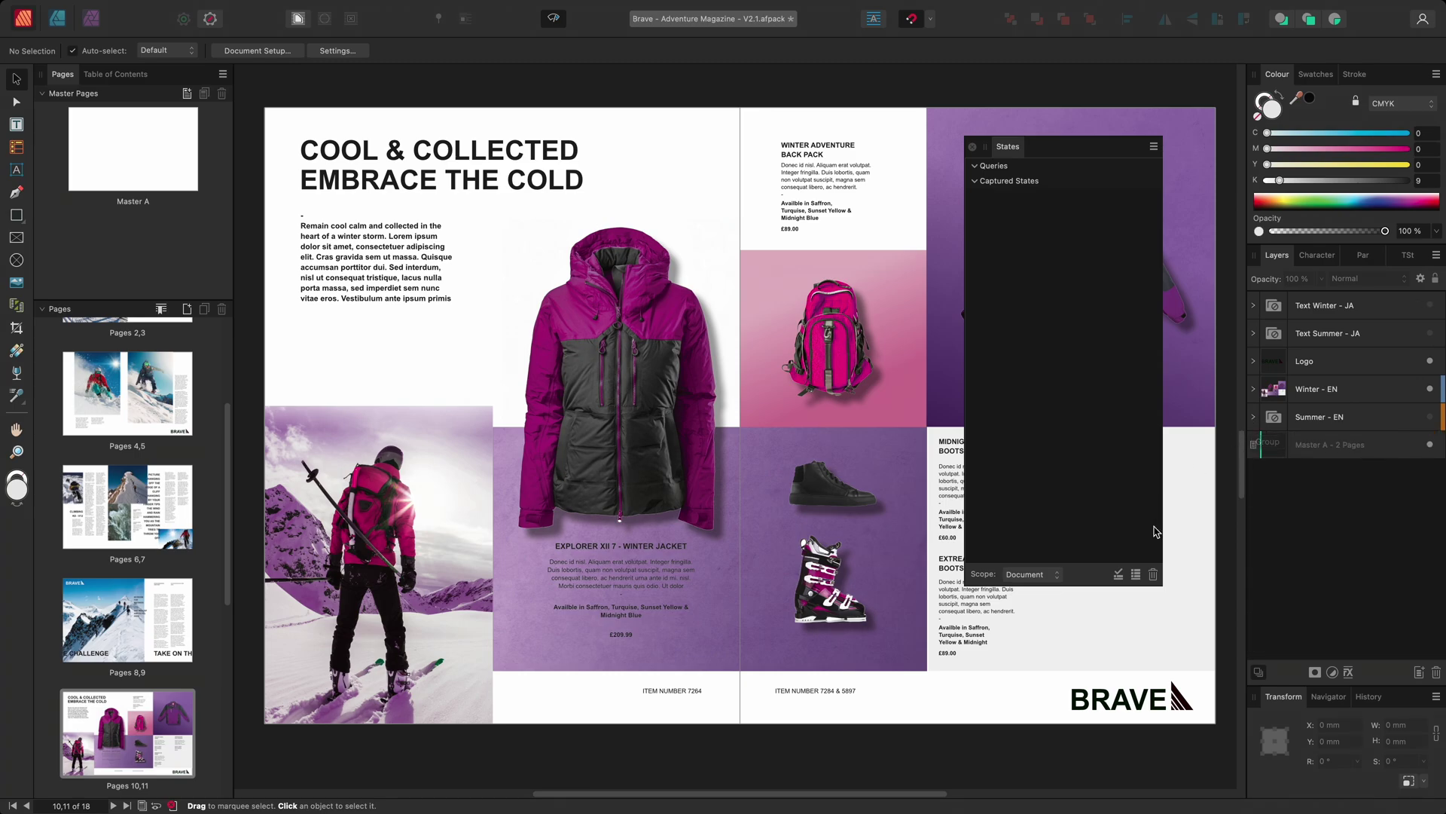
# - Create a 'Winter - EN' query, then a 'Summer - EN' query, confirming each name
pyautogui.click(1119, 576)
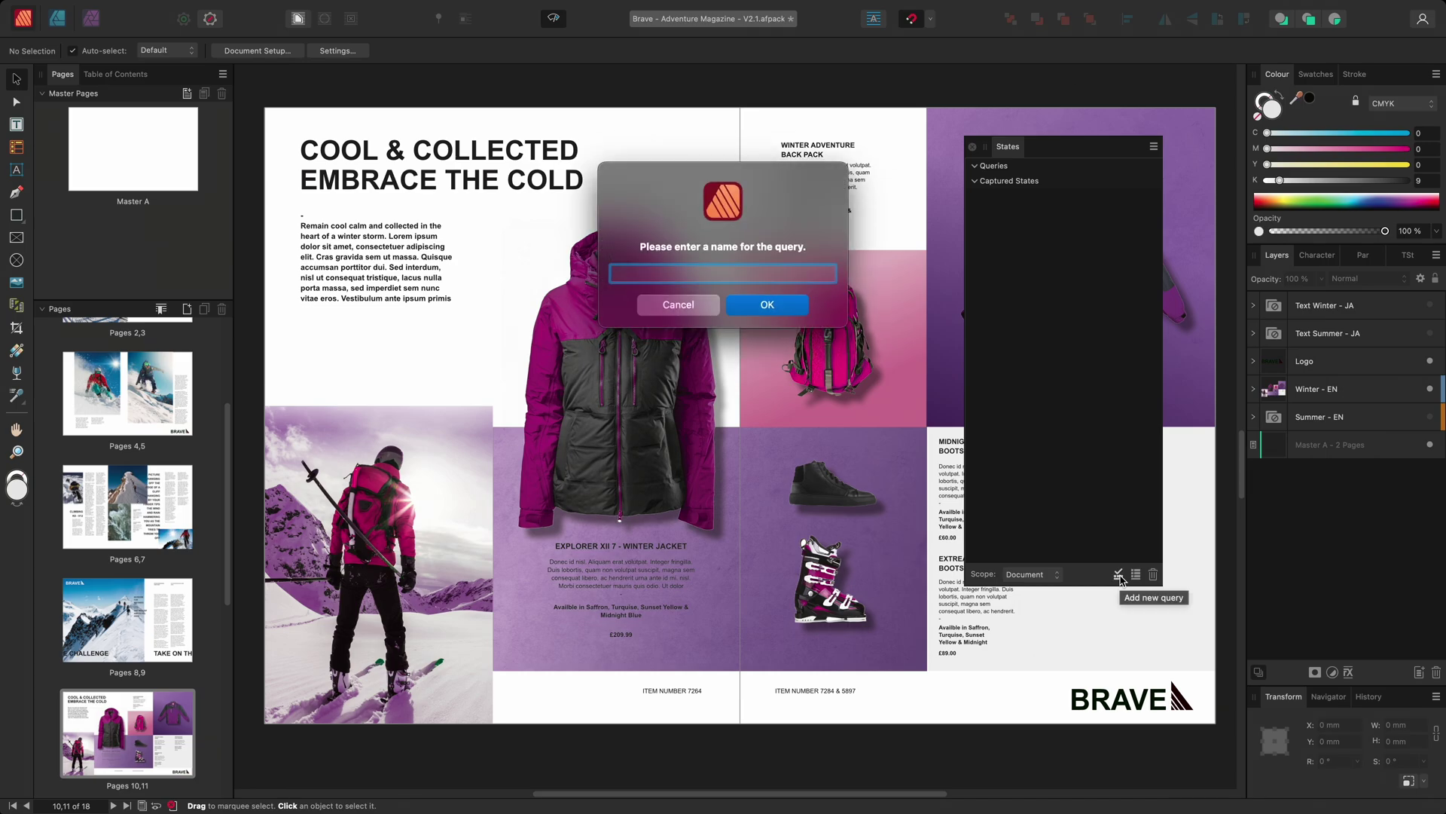
pyautogui.write('Winter - EN')
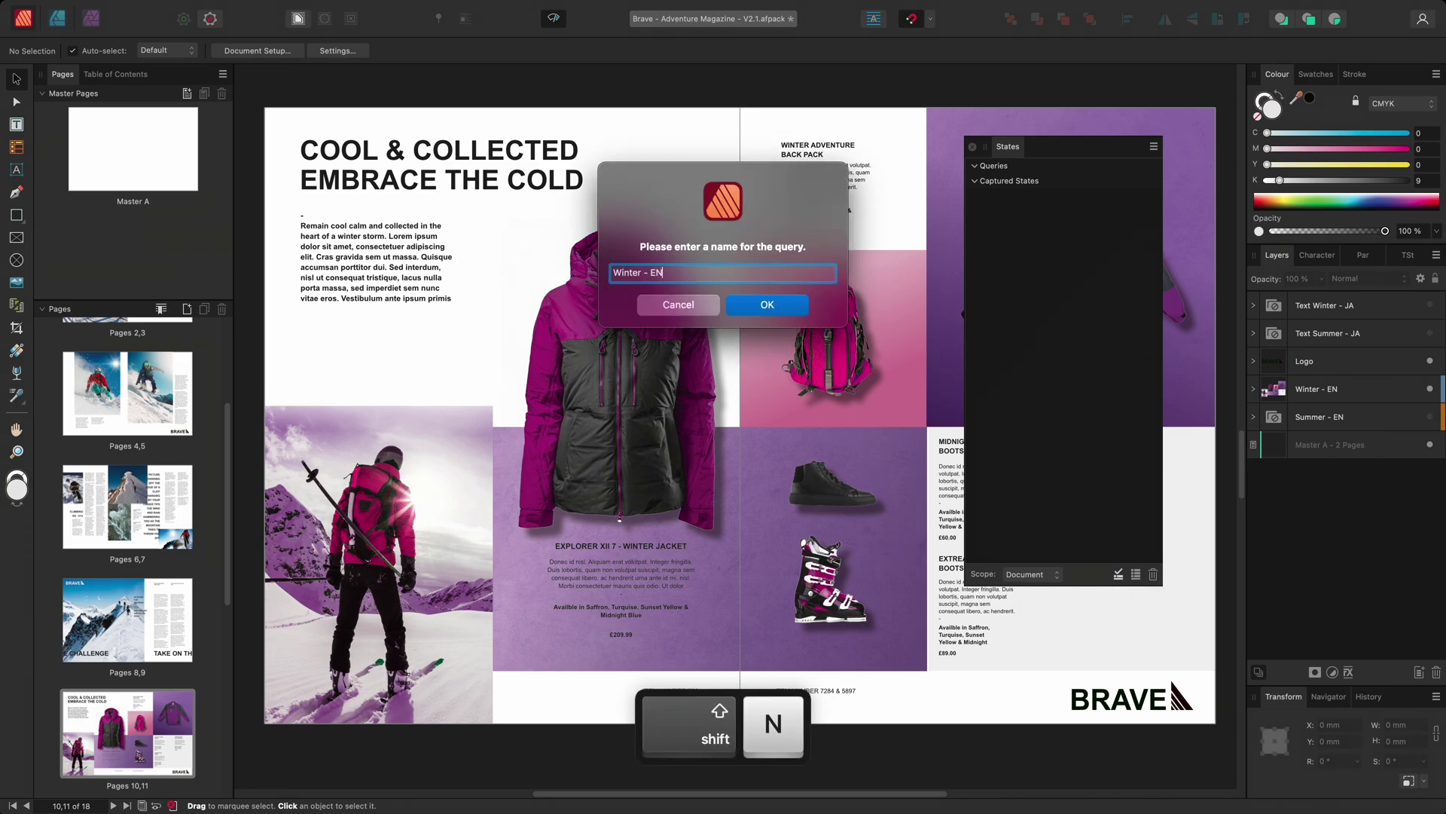
pyautogui.click(787, 305)
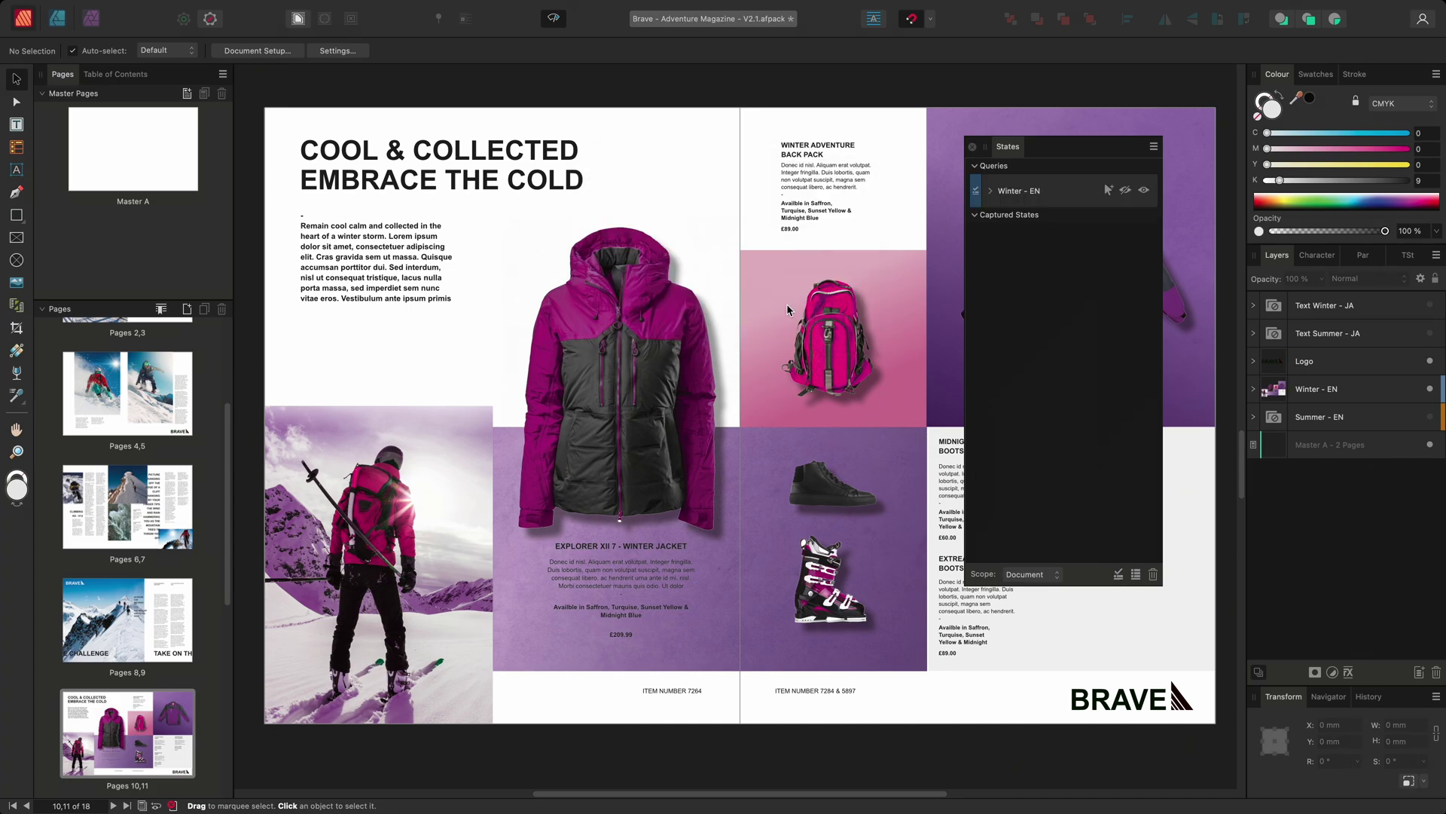
pyautogui.click(1118, 575)
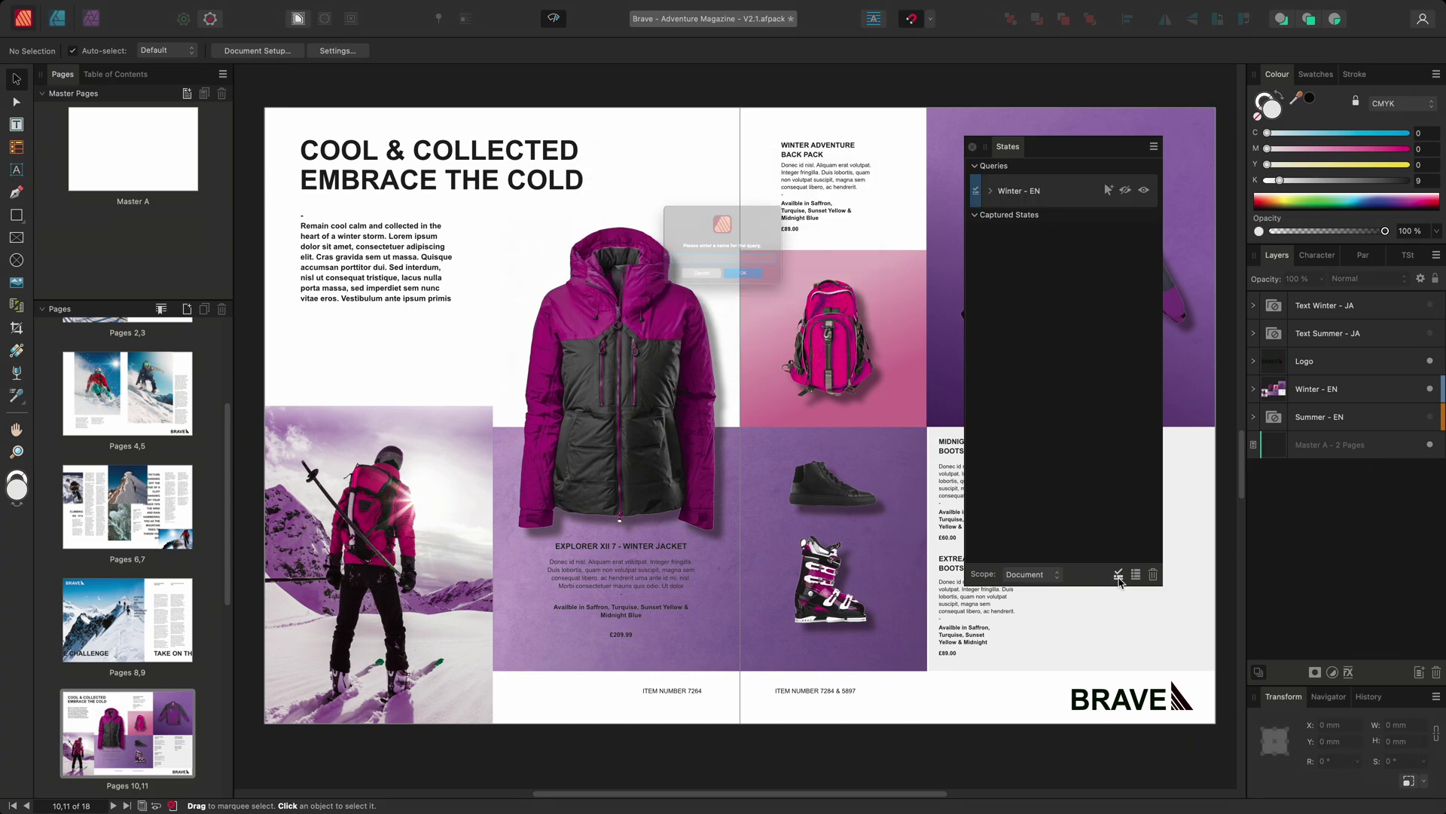
pyautogui.write('Summer - E')
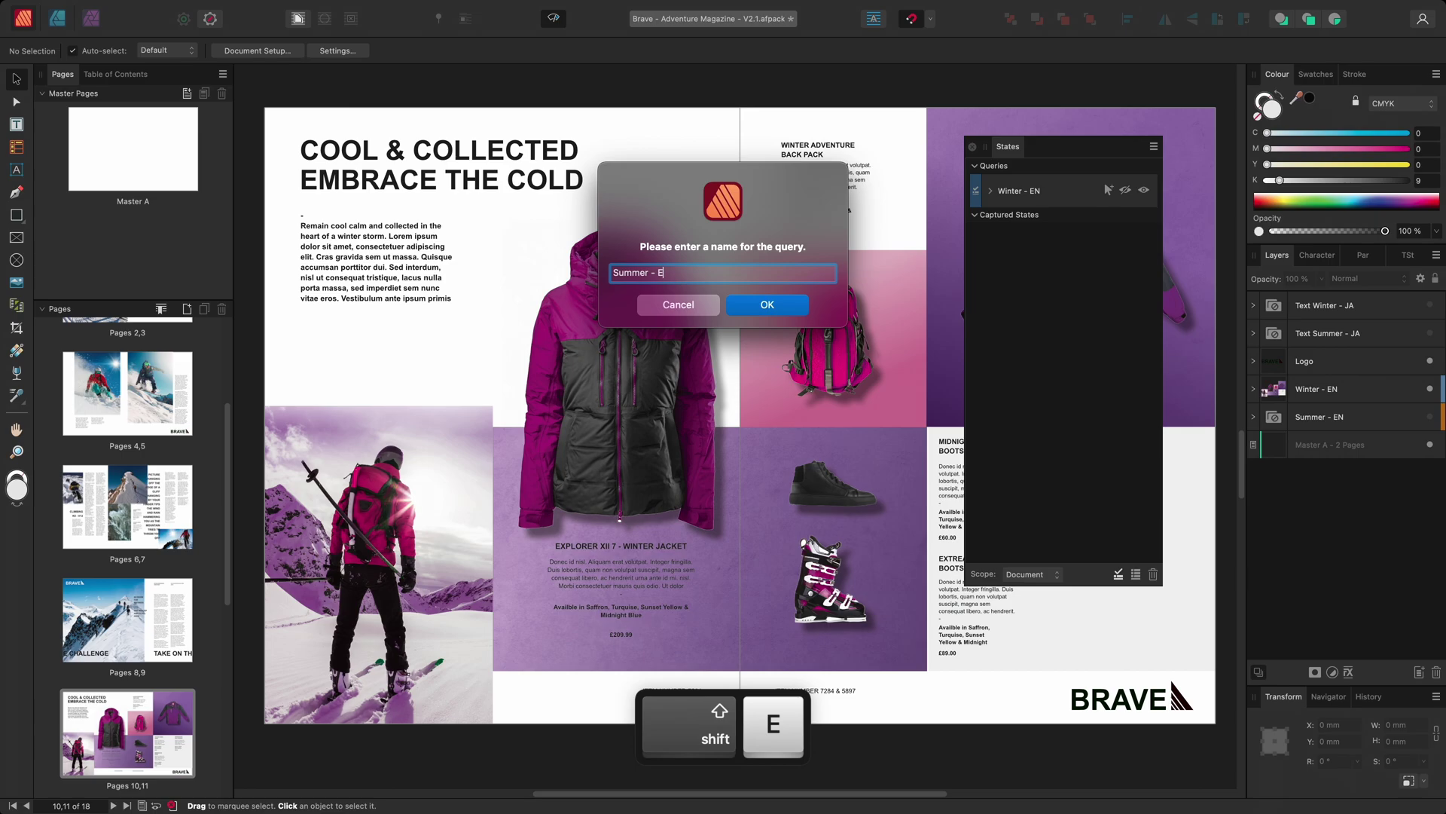
pyautogui.write('N')
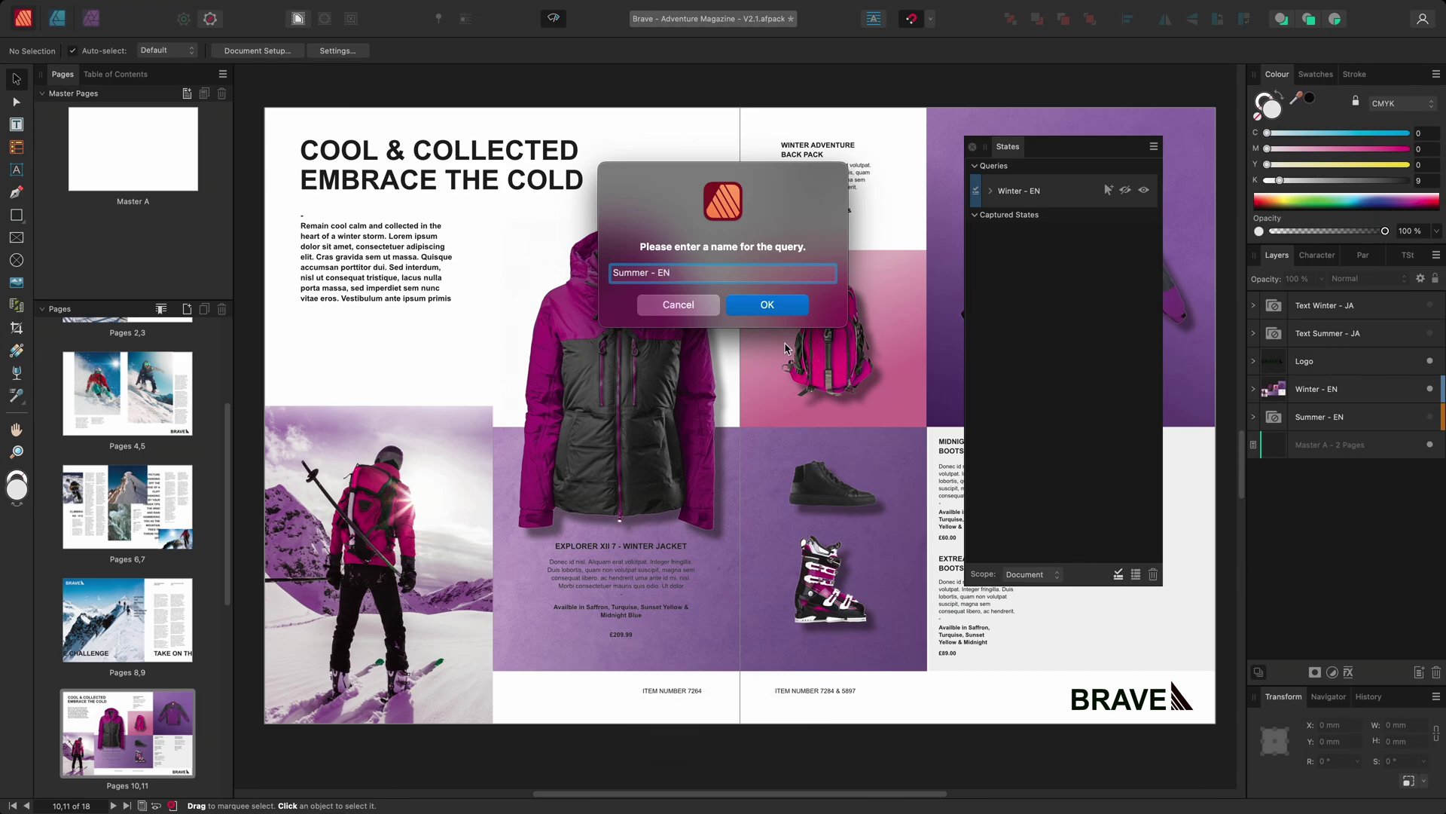
pyautogui.click(752, 306)
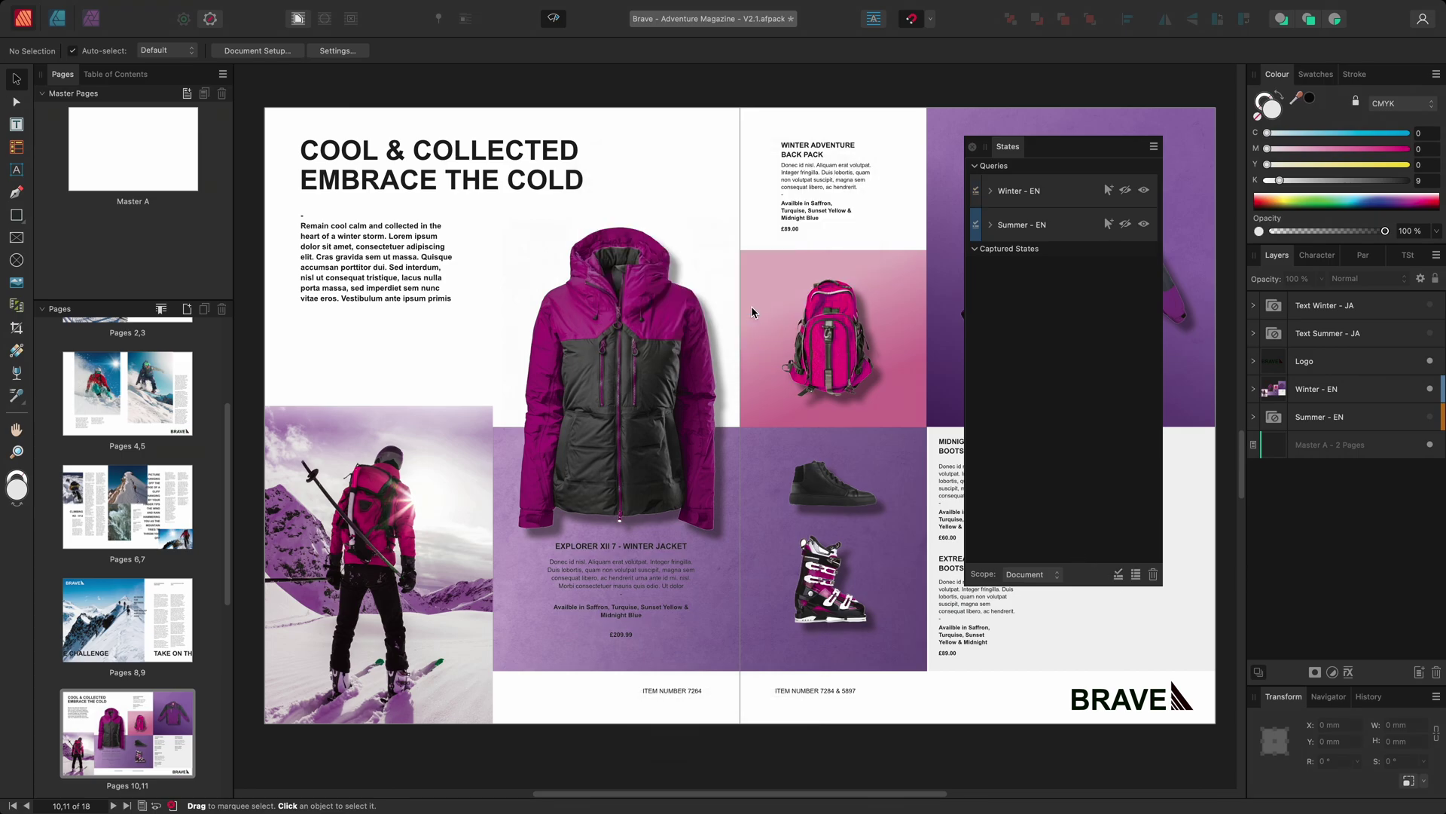
# - Make the Winter - EN query filter by the blue layer tag
pyautogui.click(991, 192)
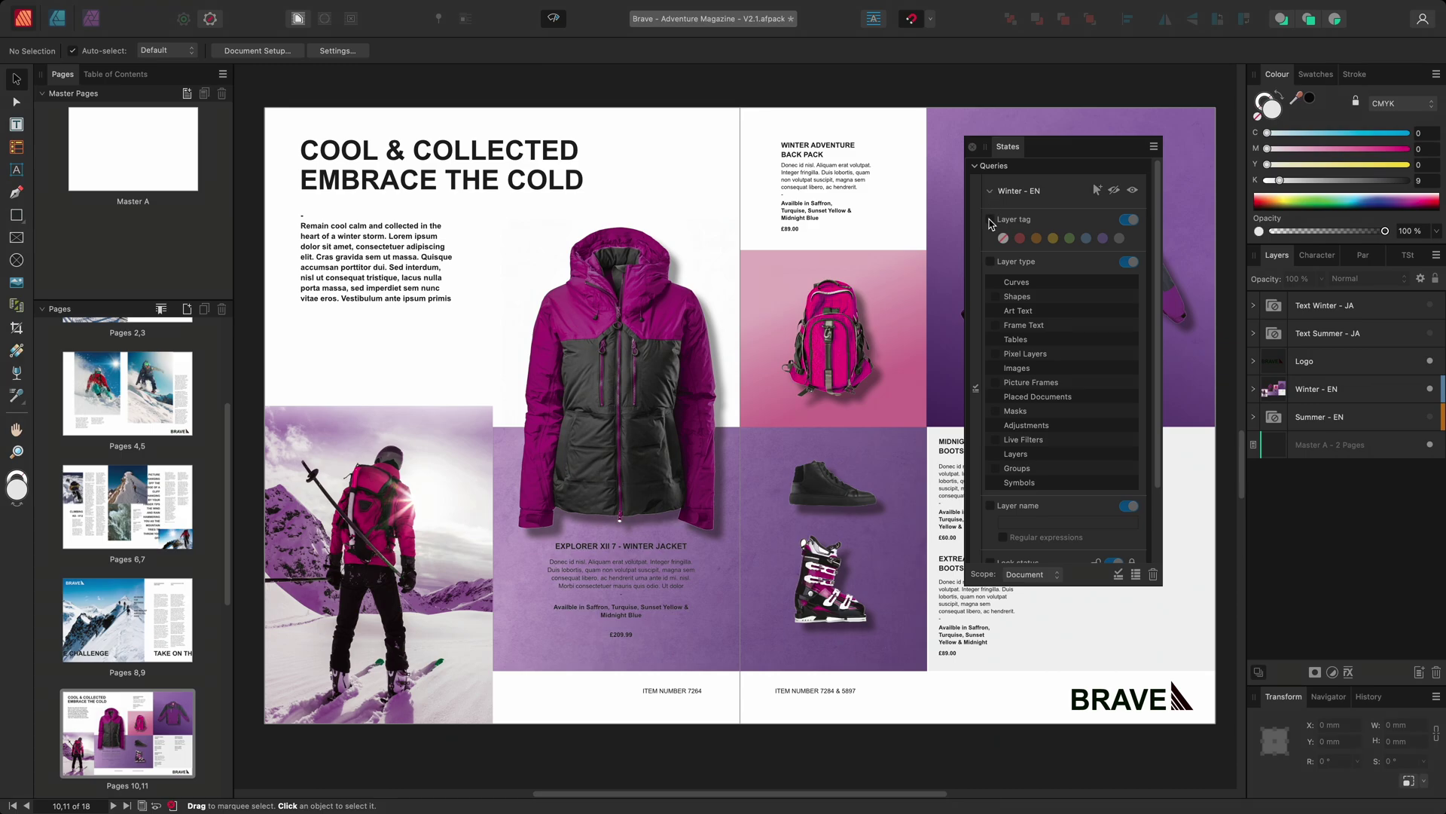
pyautogui.click(991, 219)
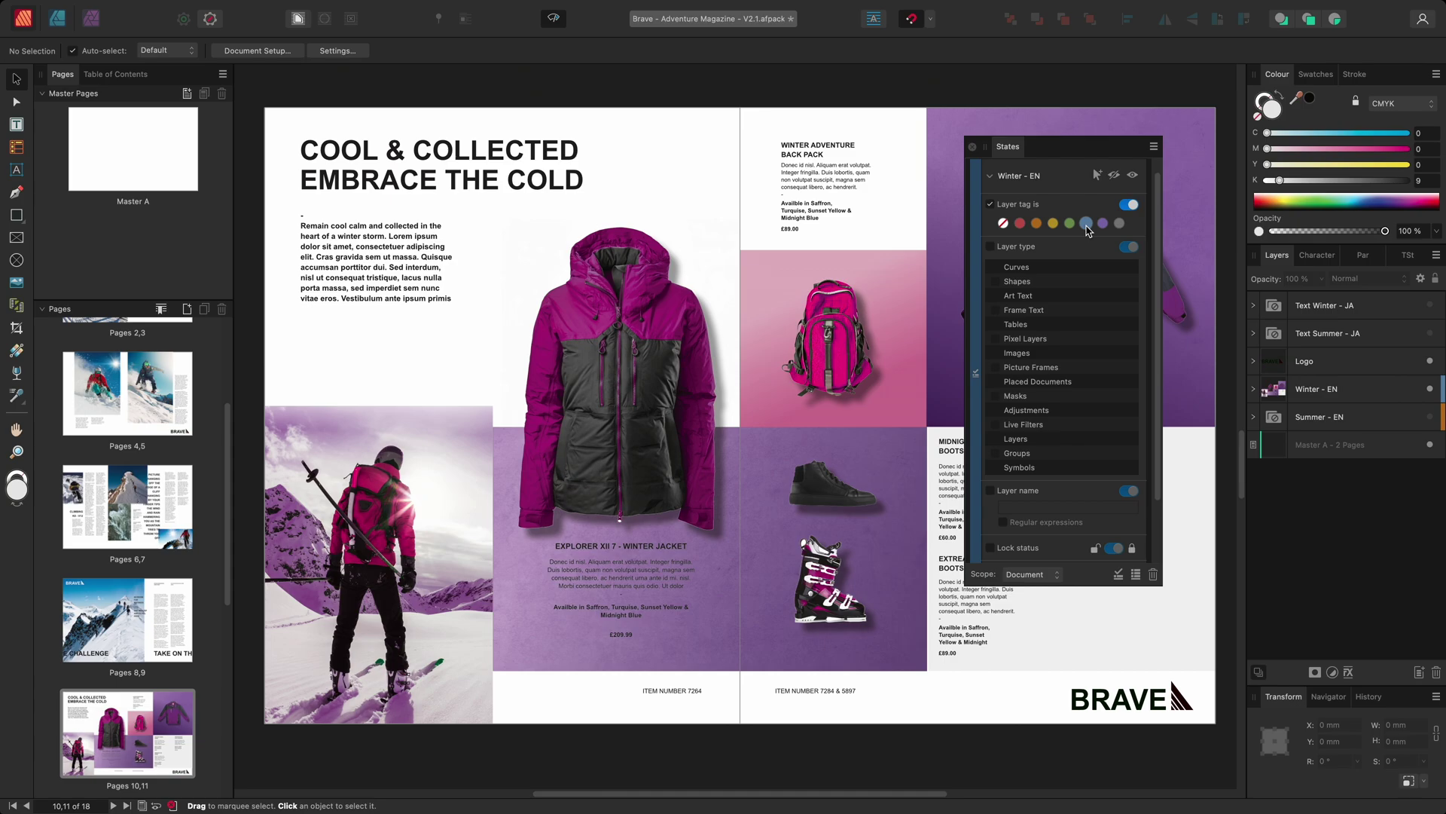
pyautogui.click(1086, 225)
pyautogui.click(991, 177)
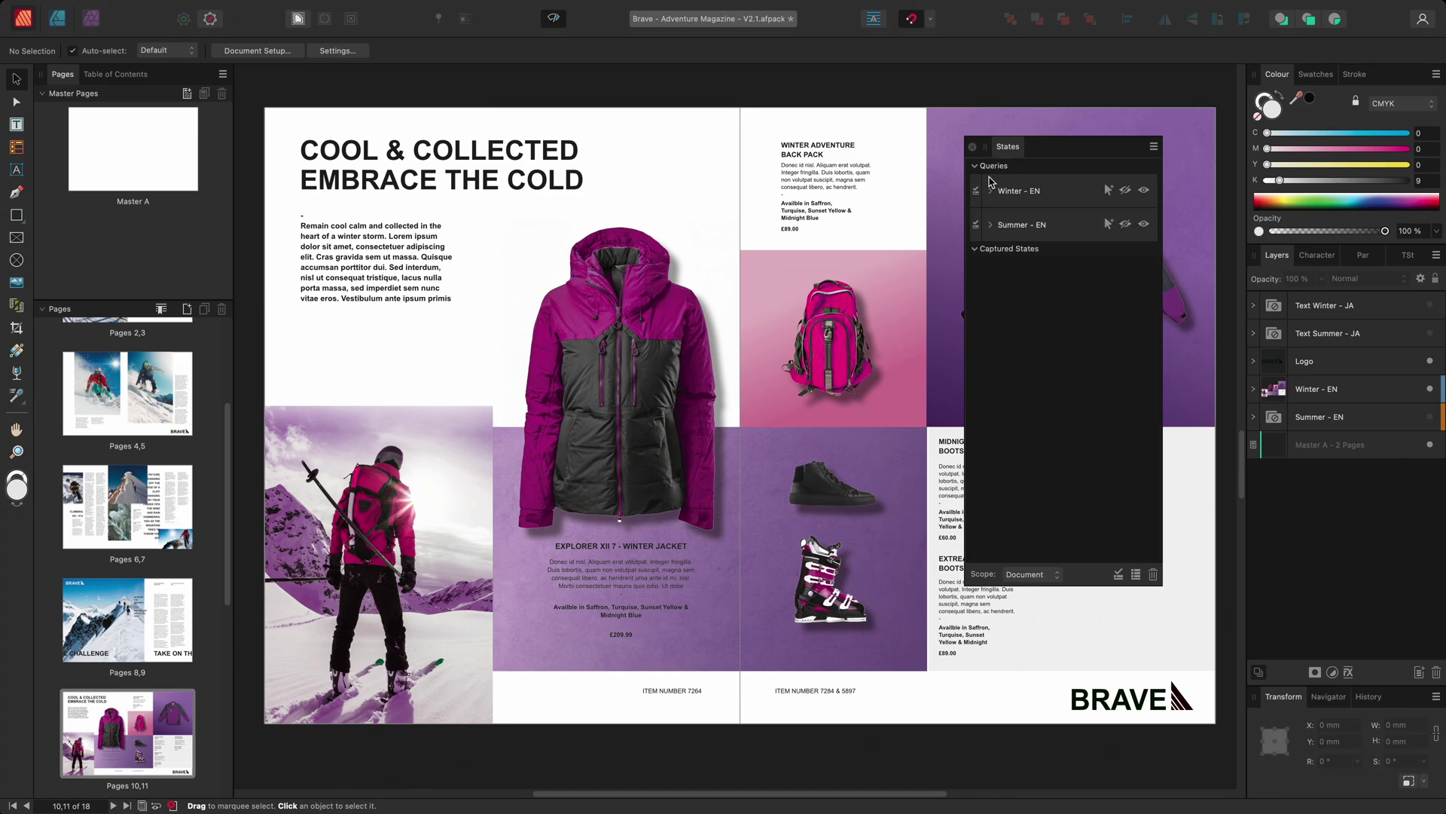
# - Make the Summer - EN query filter by the orange layer tag
pyautogui.click(991, 226)
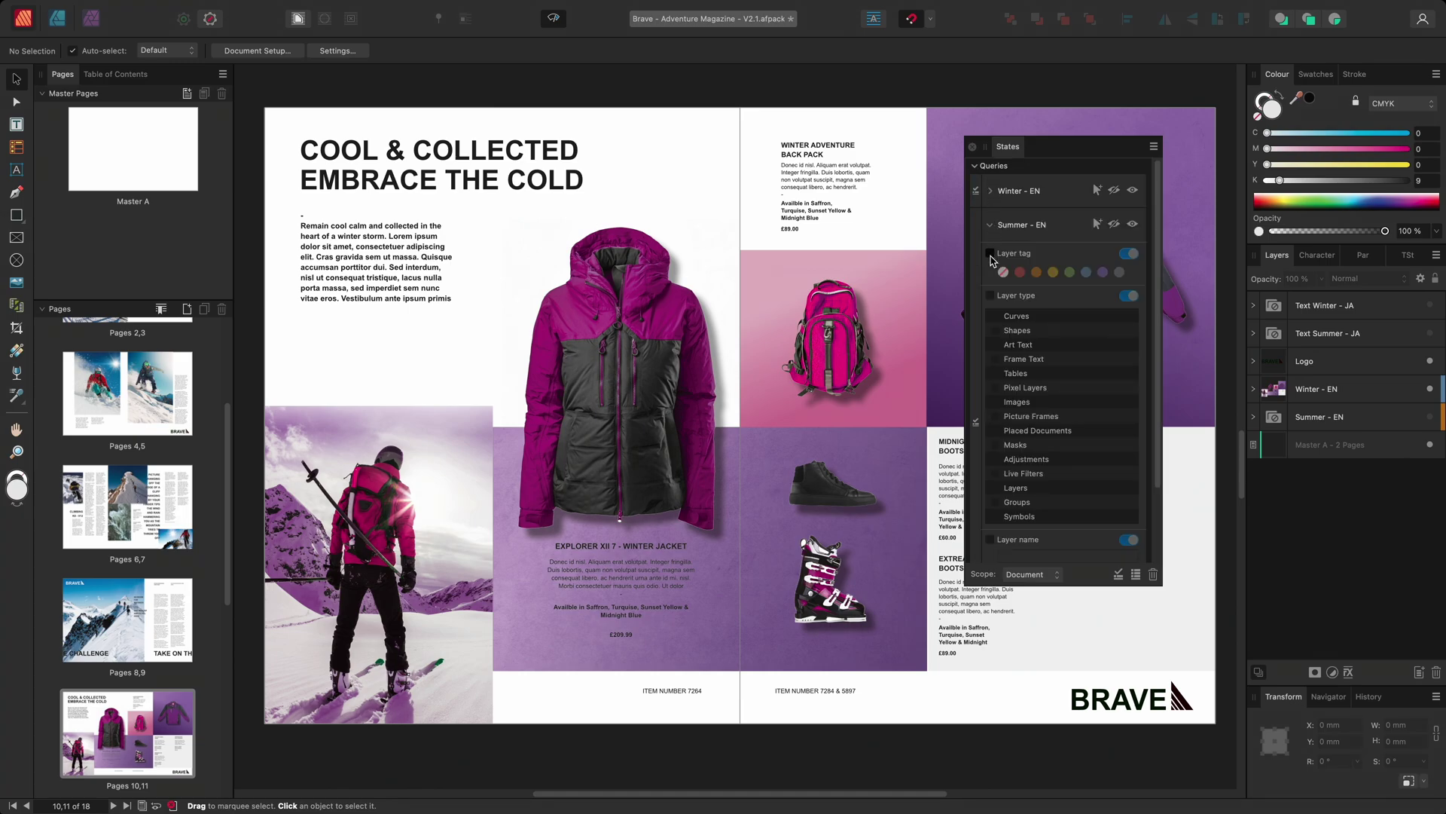
pyautogui.scroll(-2, 993, 253)
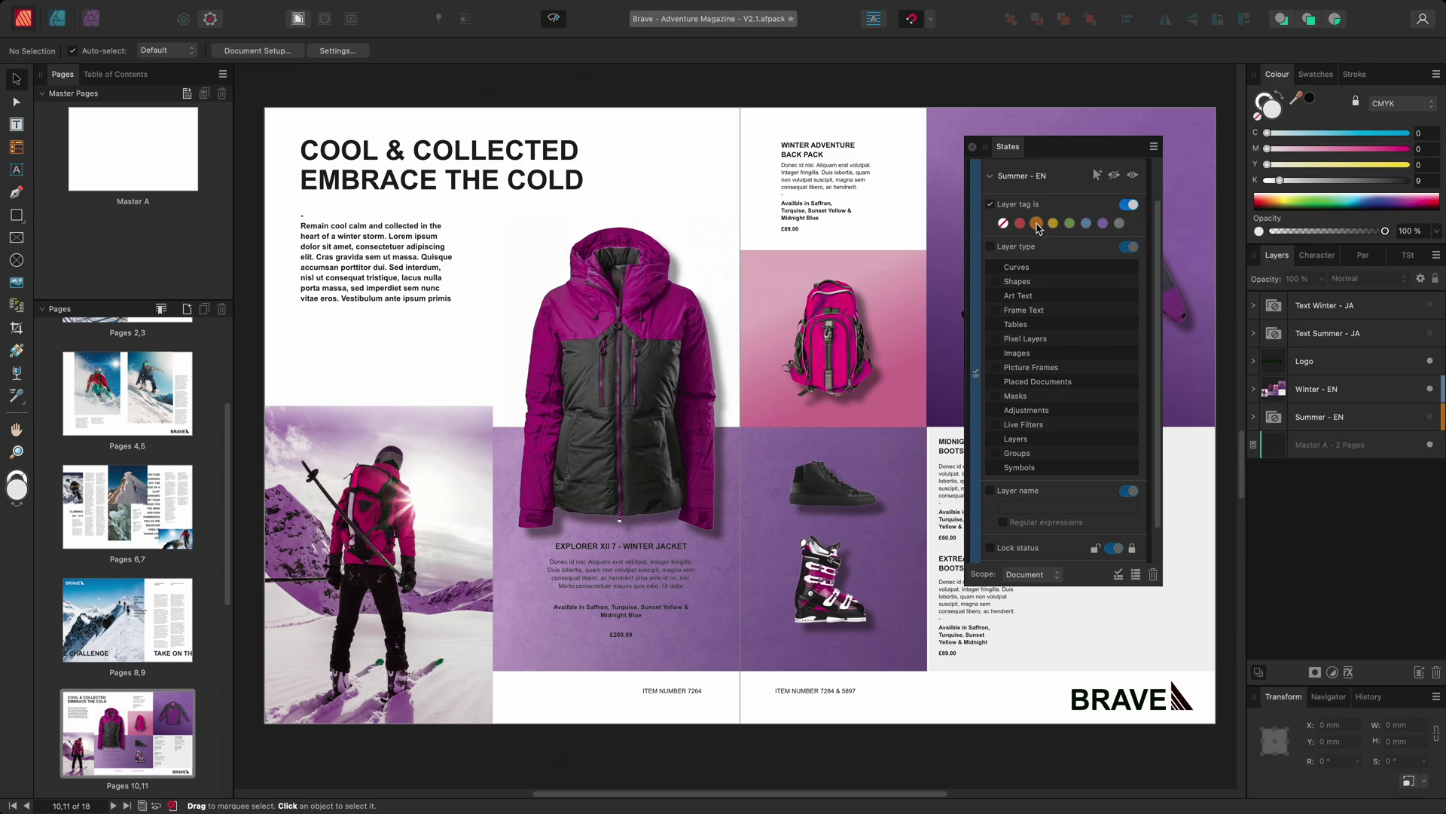
pyautogui.click(1037, 223)
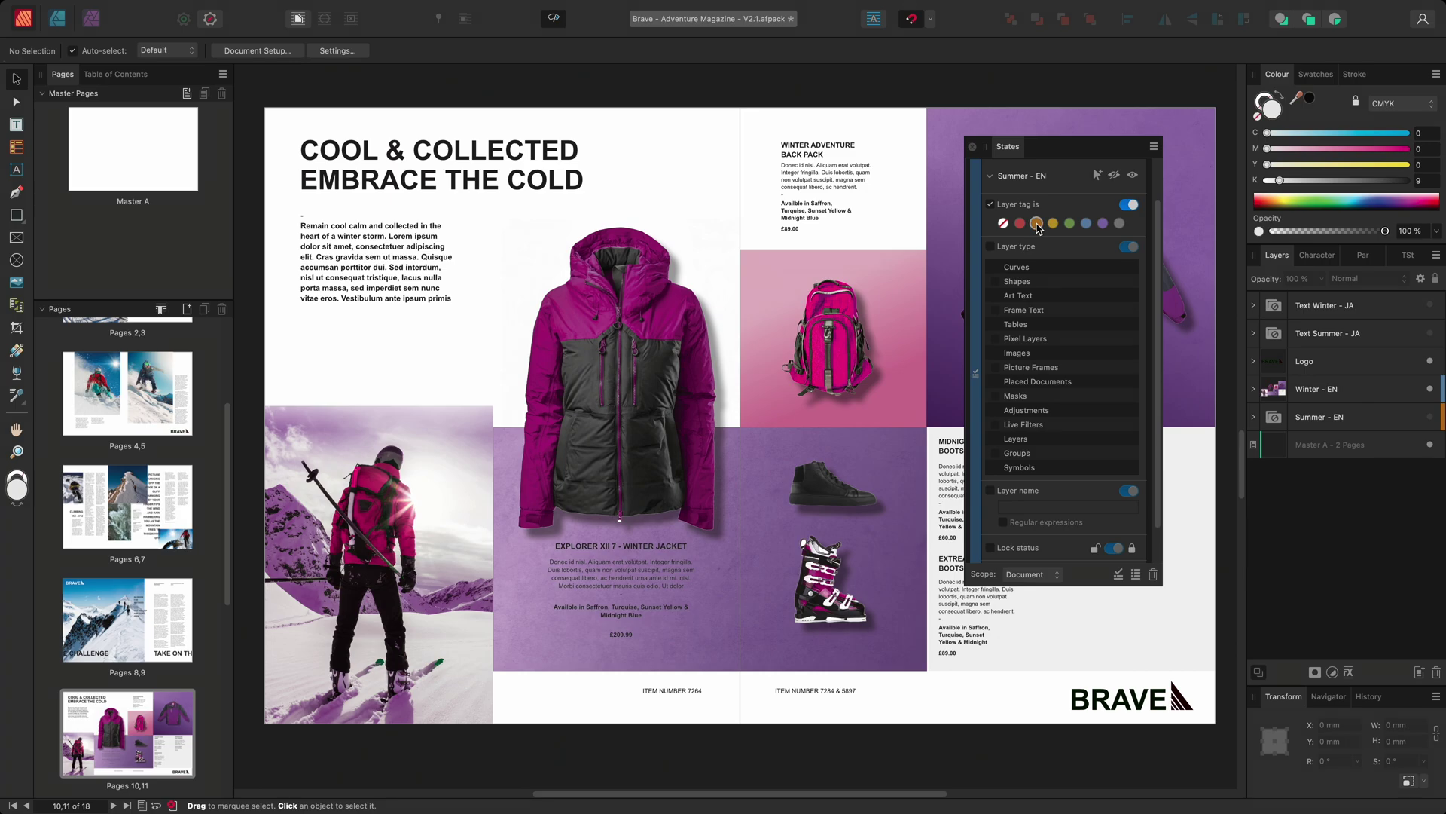
pyautogui.click(991, 180)
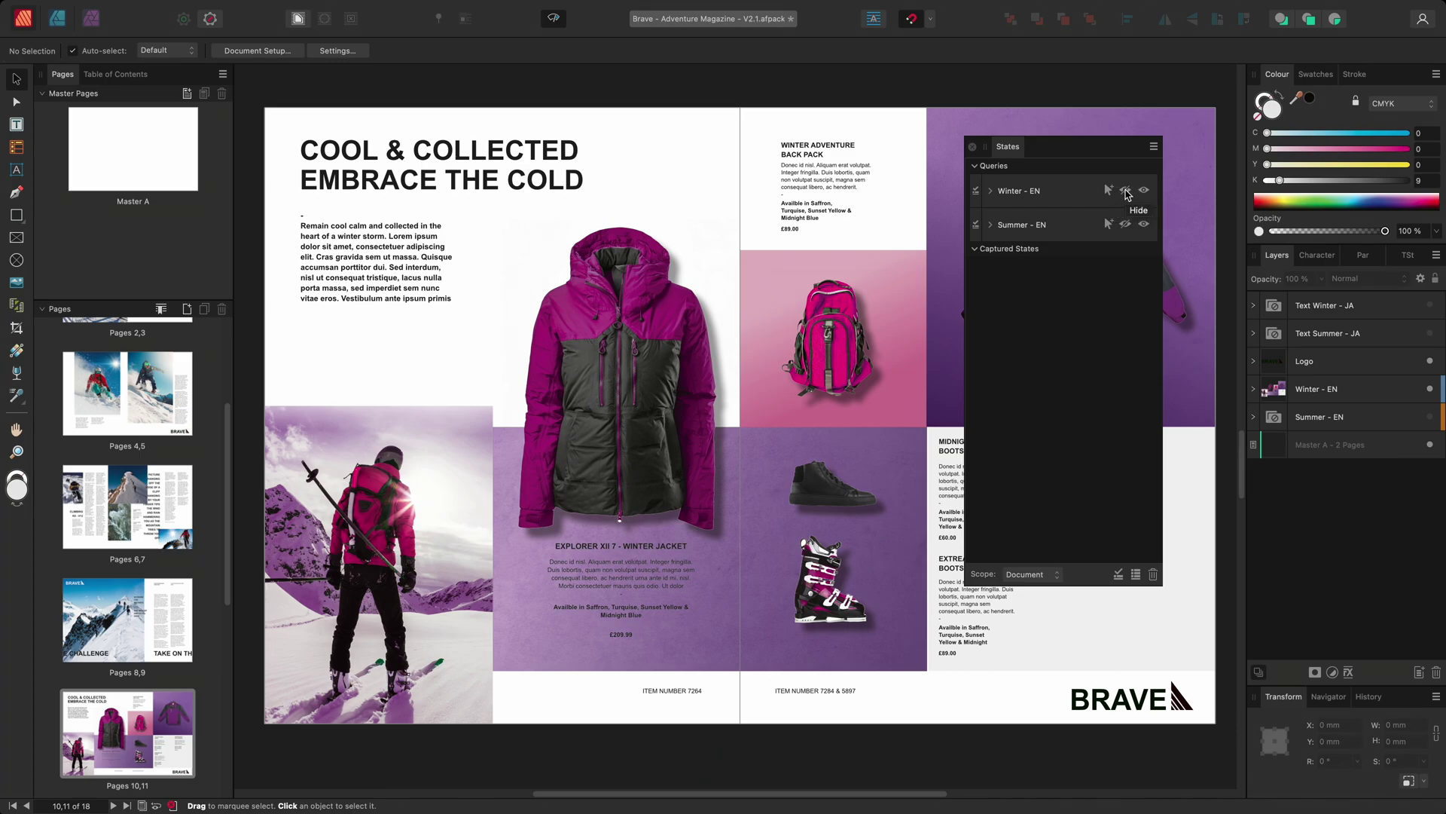
pyautogui.click(1126, 192)
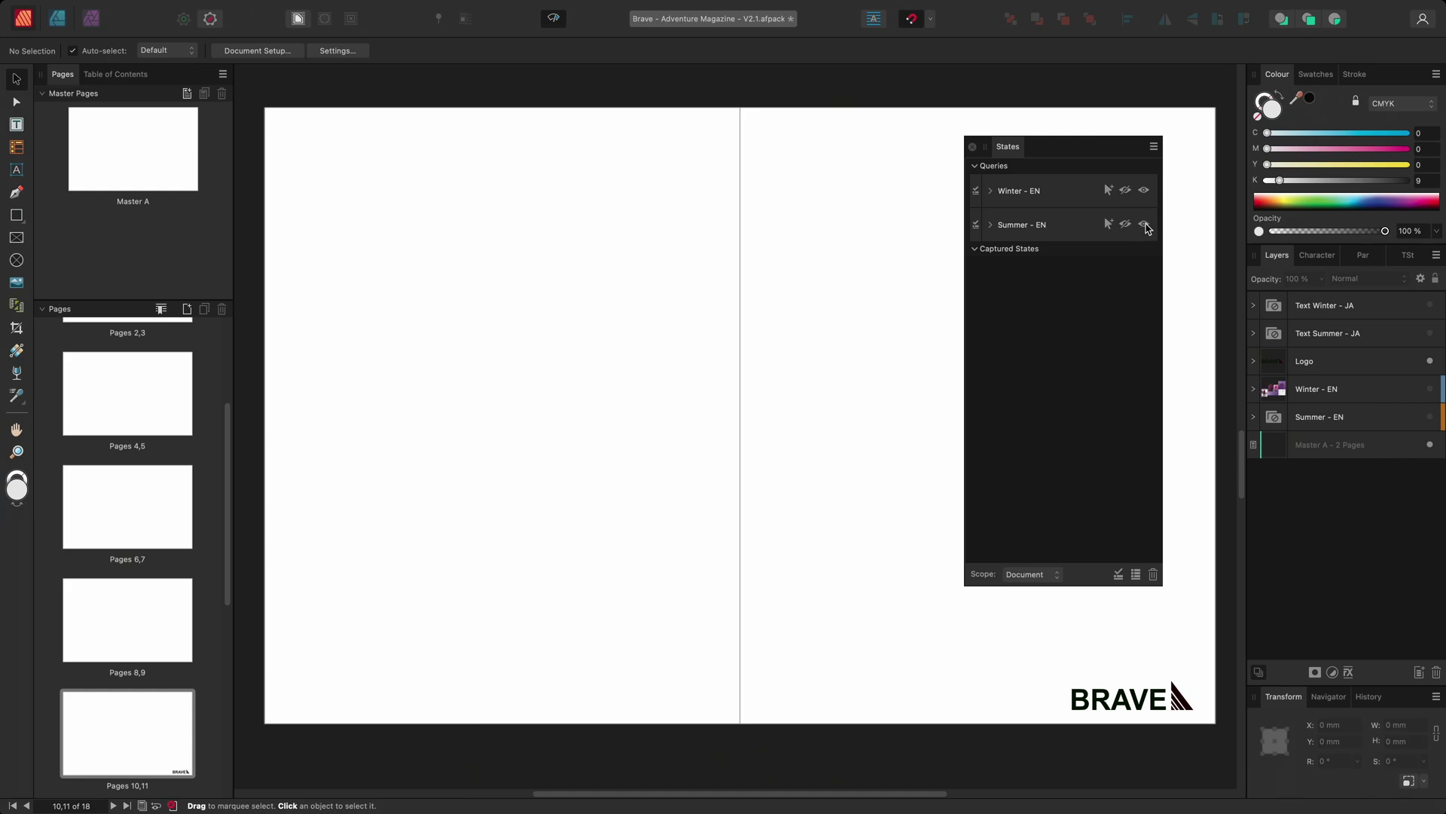
pyautogui.click(1144, 224)
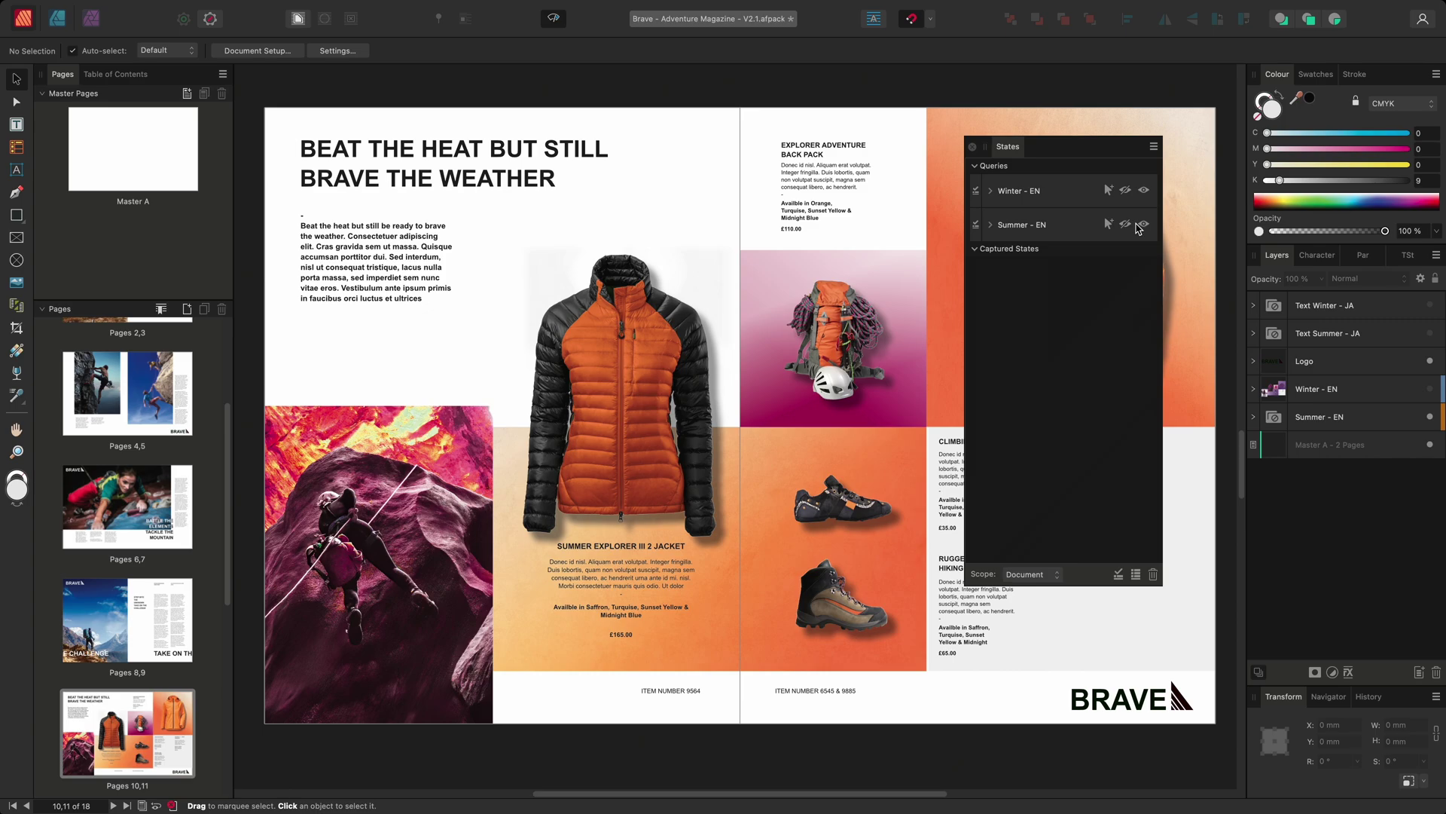
pyautogui.click(1127, 225)
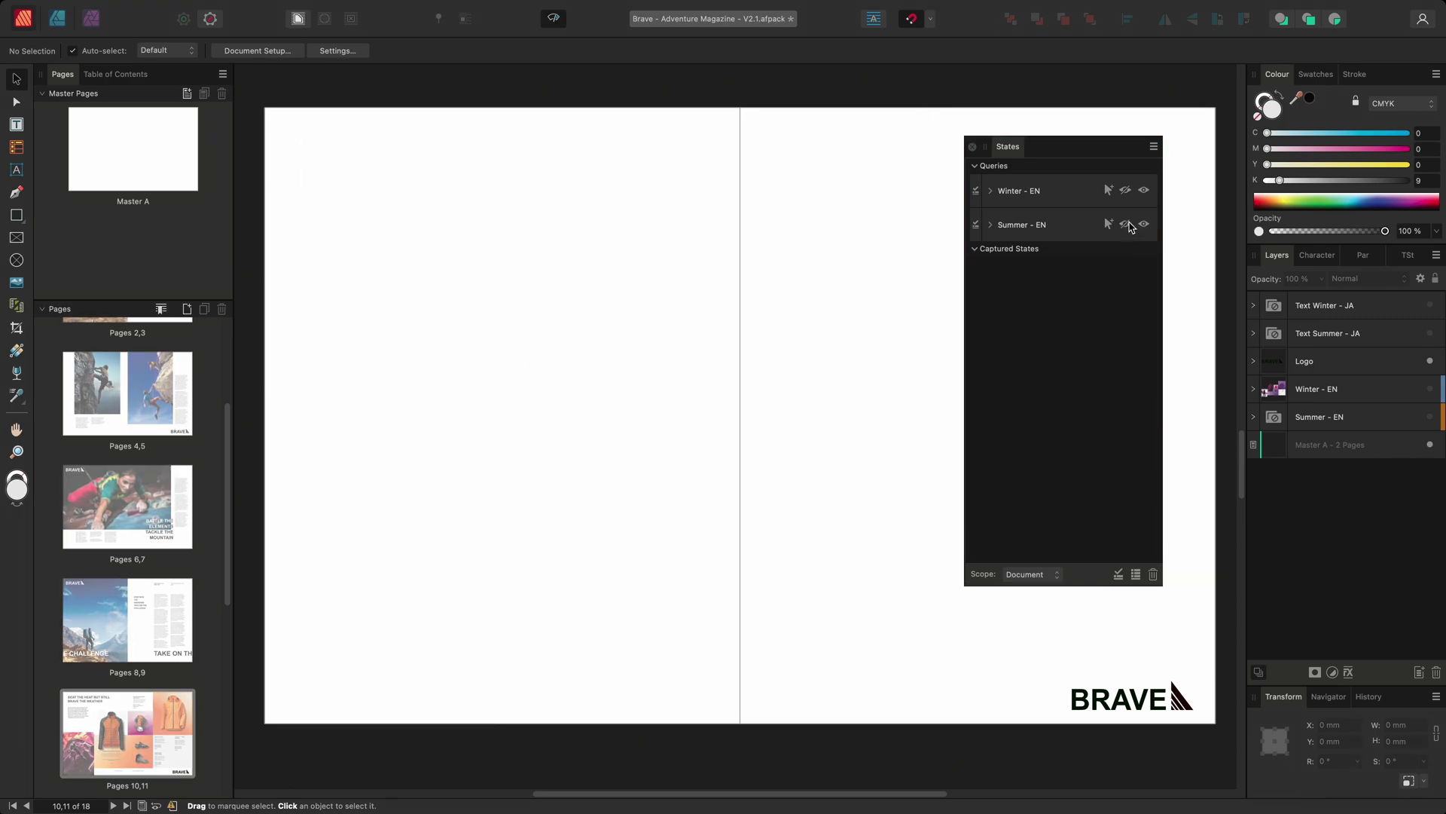
pyautogui.click(1144, 191)
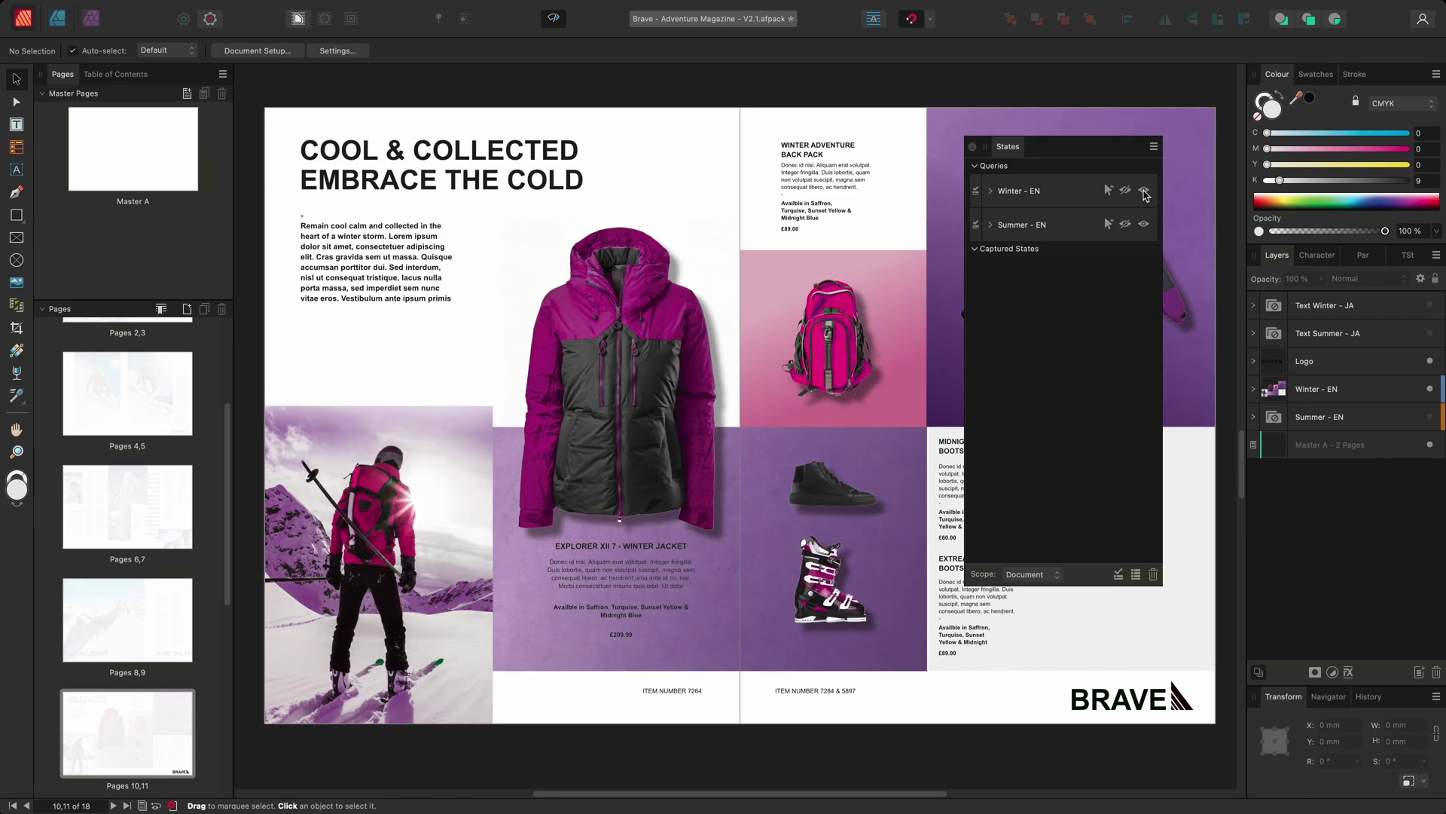
# - Capture the current winter layout as a state named 'Winter - EN'
pyautogui.click(1136, 575)
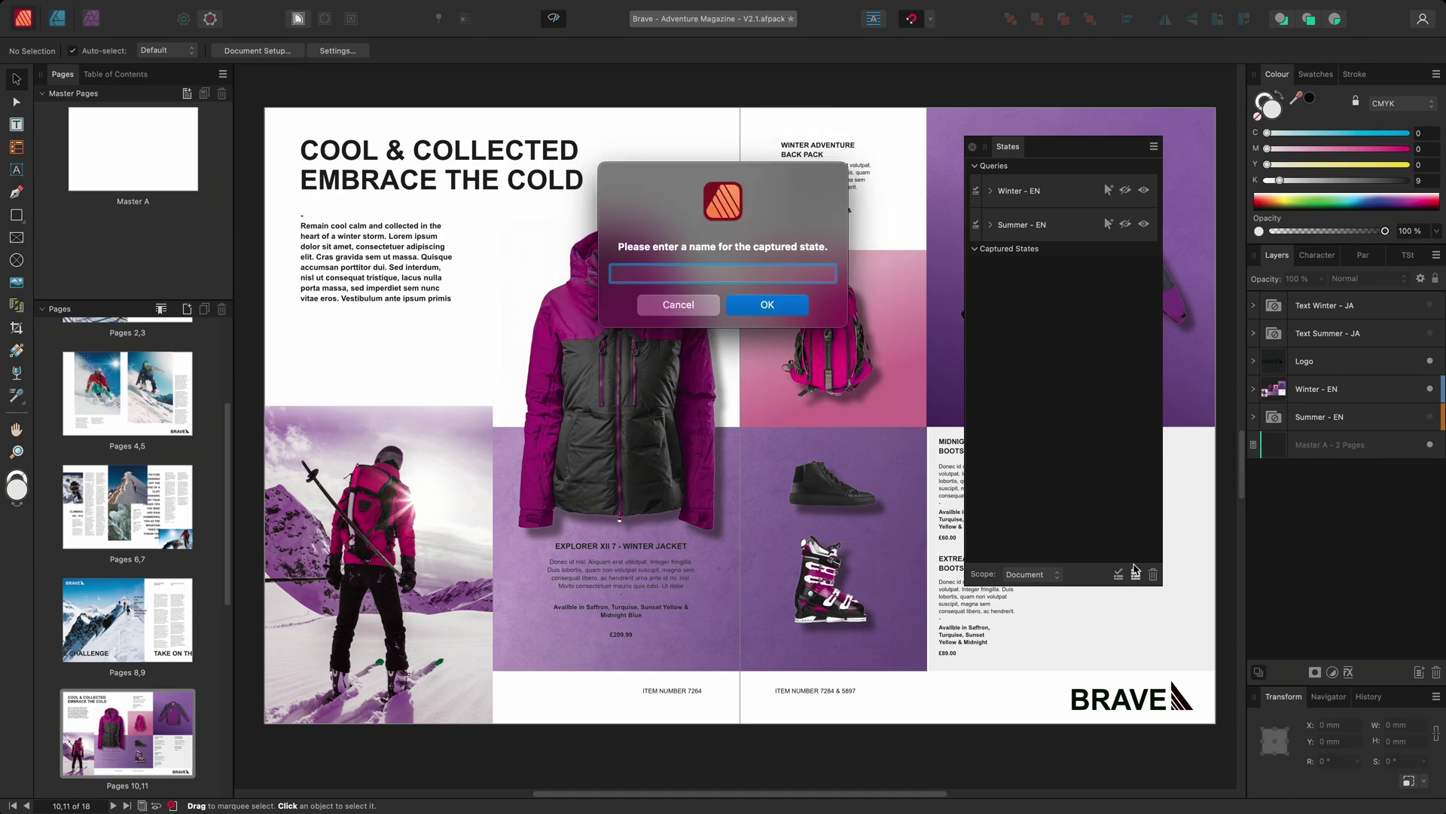
pyautogui.write('Winte')
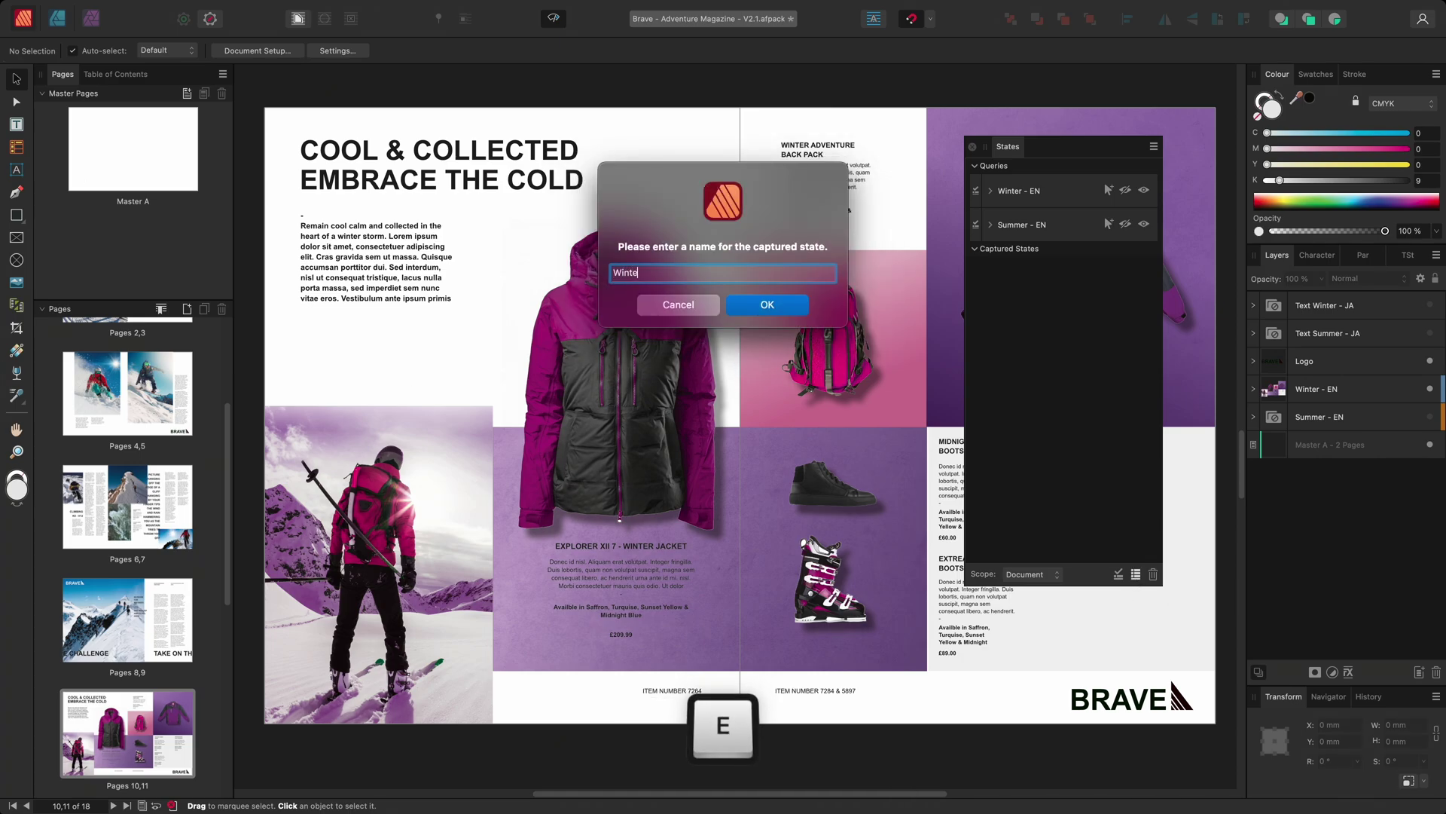
pyautogui.write('r - EN')
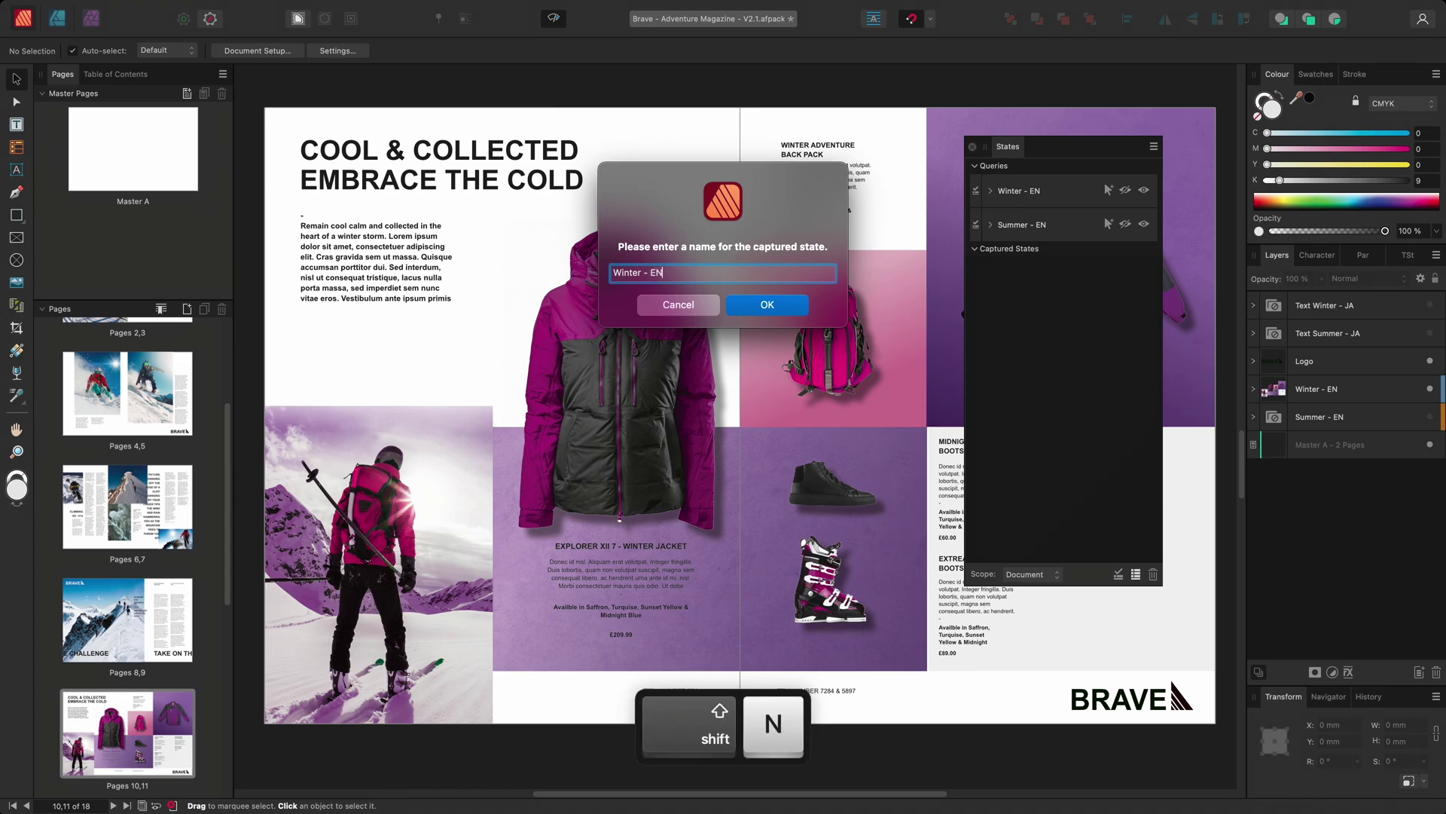
pyautogui.press('Return')
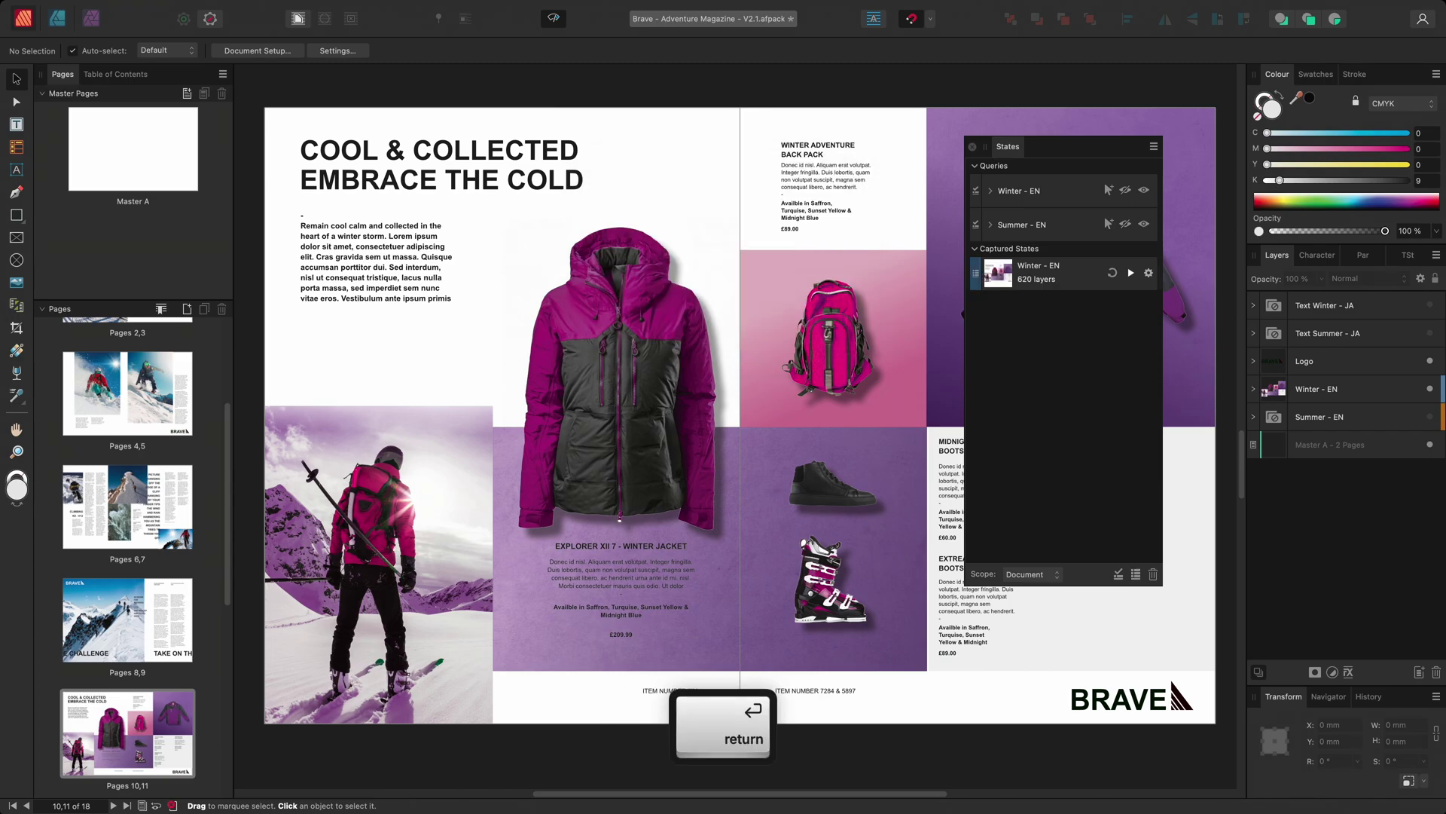
# - Swap the winter layers for the summer layers and capture them as 'Summer - EN'
pyautogui.click(1125, 190)
pyautogui.click(1144, 224)
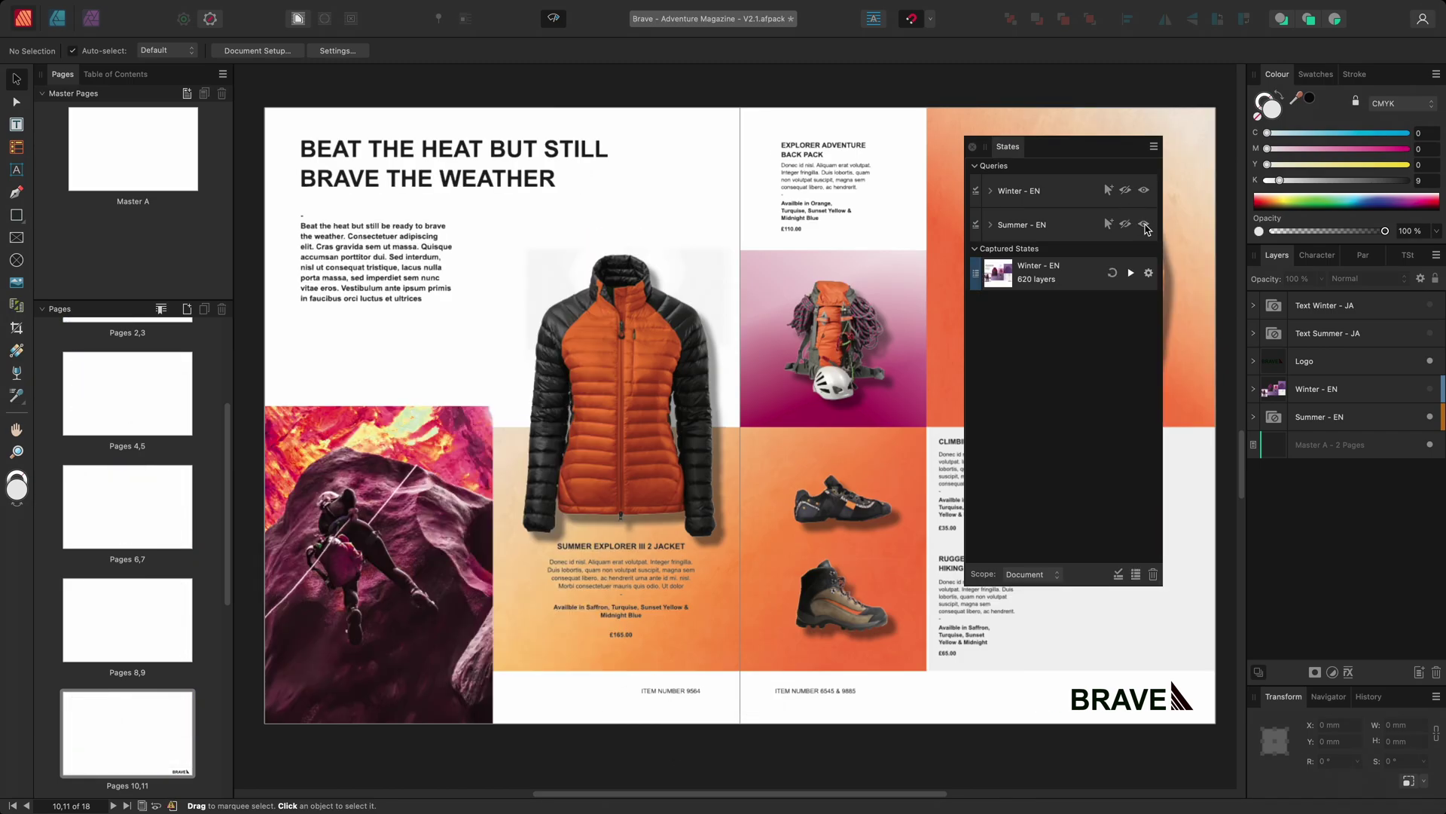
pyautogui.click(1136, 575)
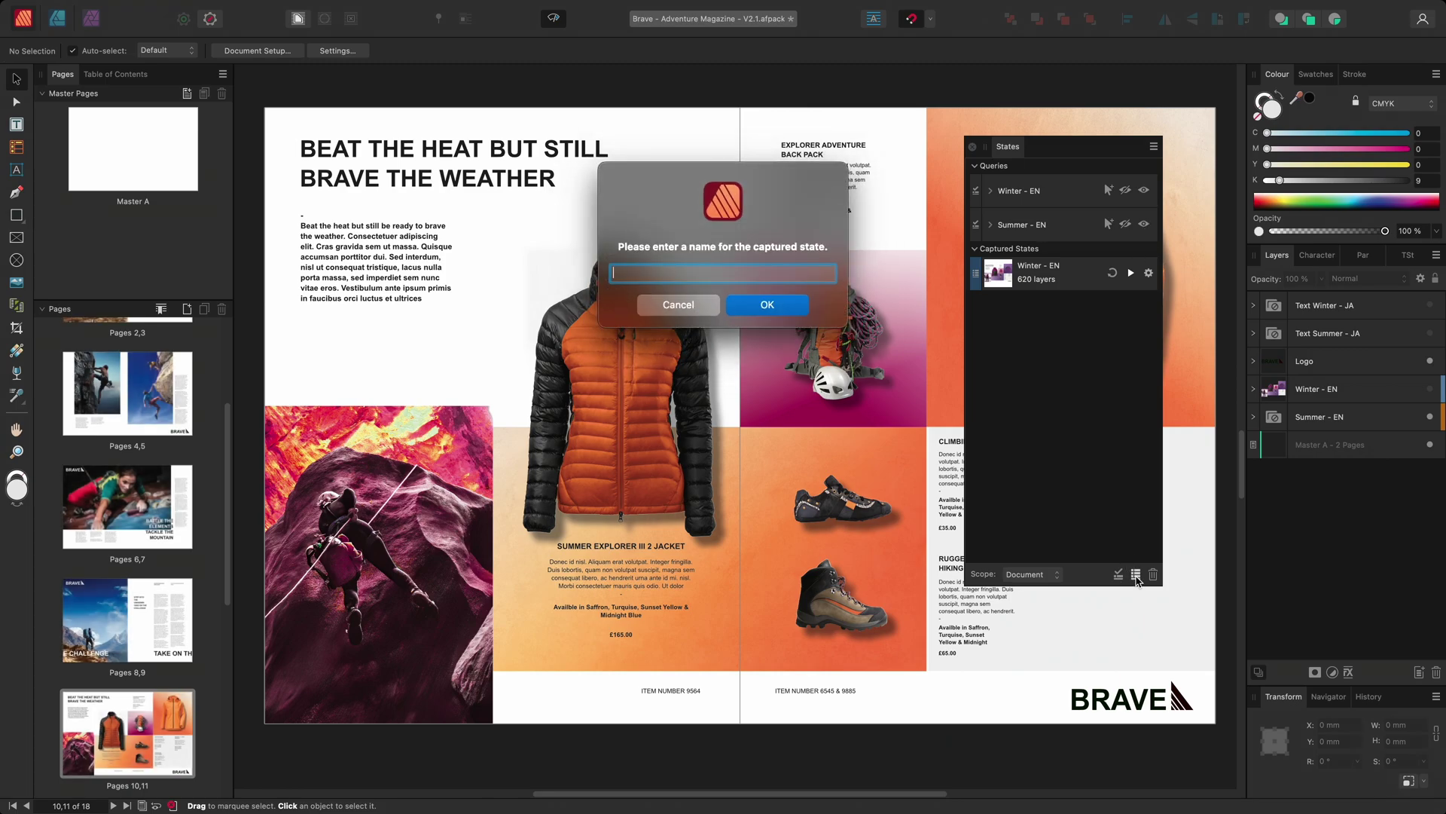
pyautogui.write('Summer - ')
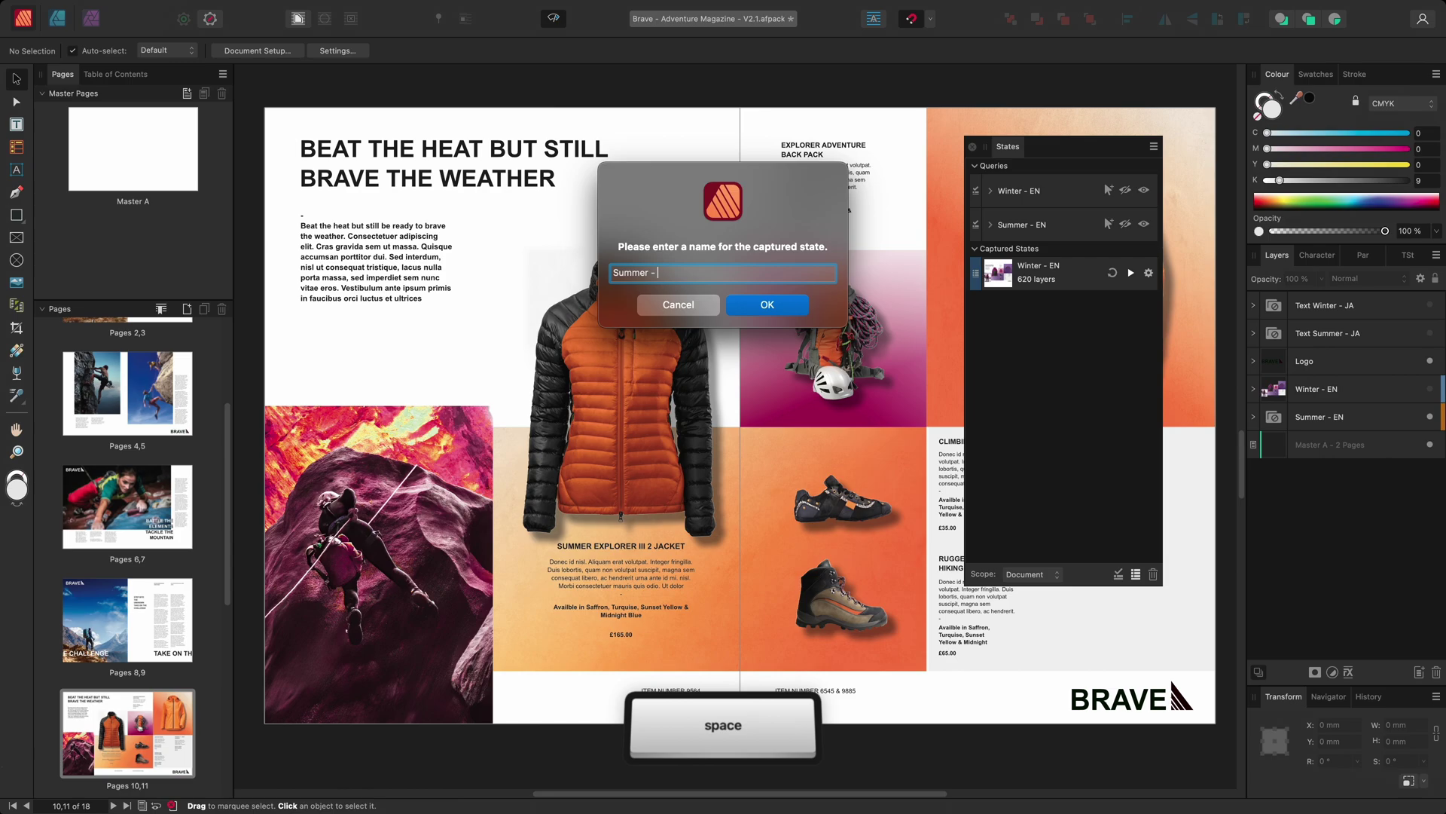
pyautogui.write('EN')
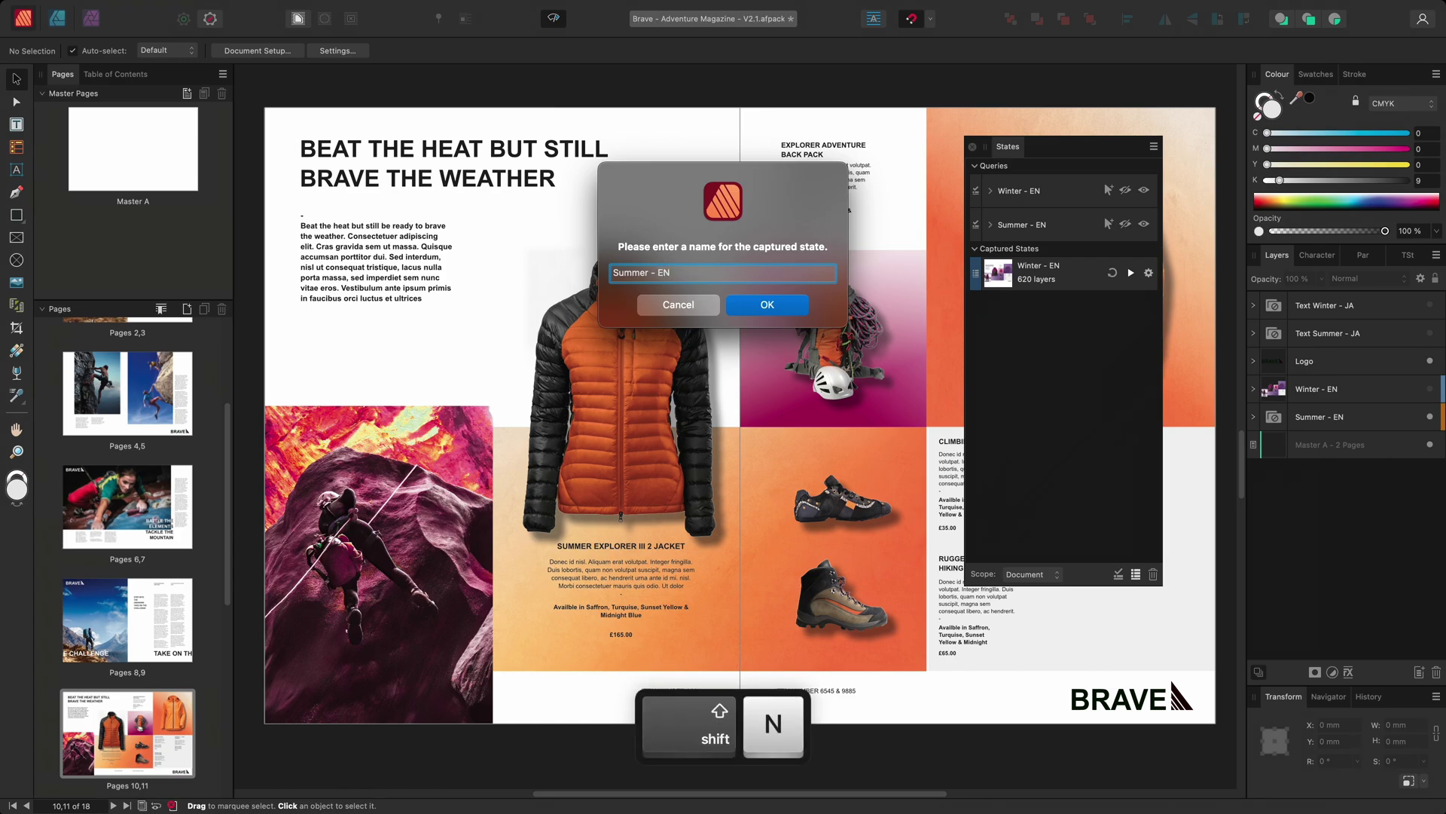
pyautogui.press('Return')
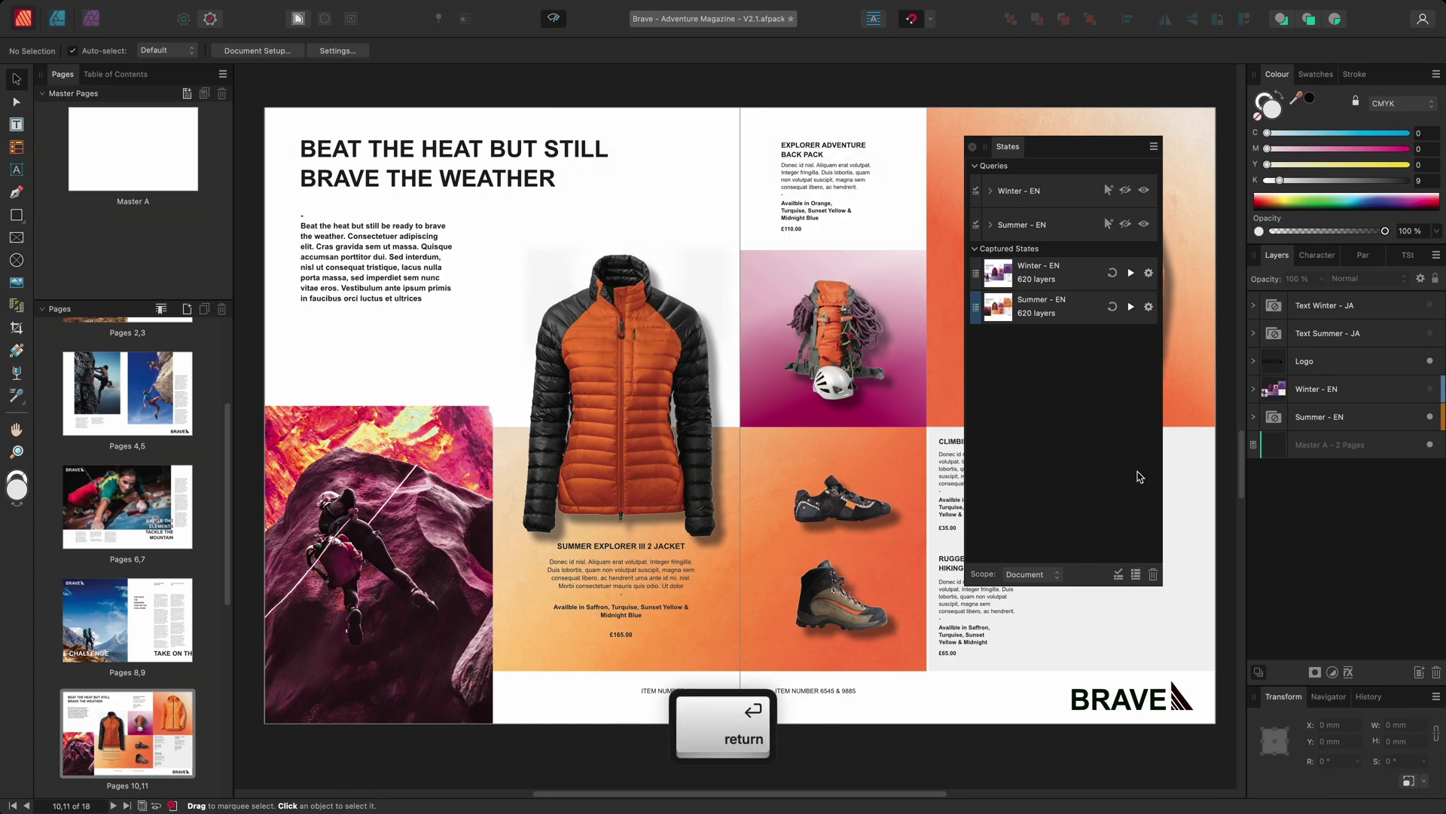
# - Apply the Winter - EN, Summer - EN, then Winter - EN captured states, ending on winter
pyautogui.click(1130, 274)
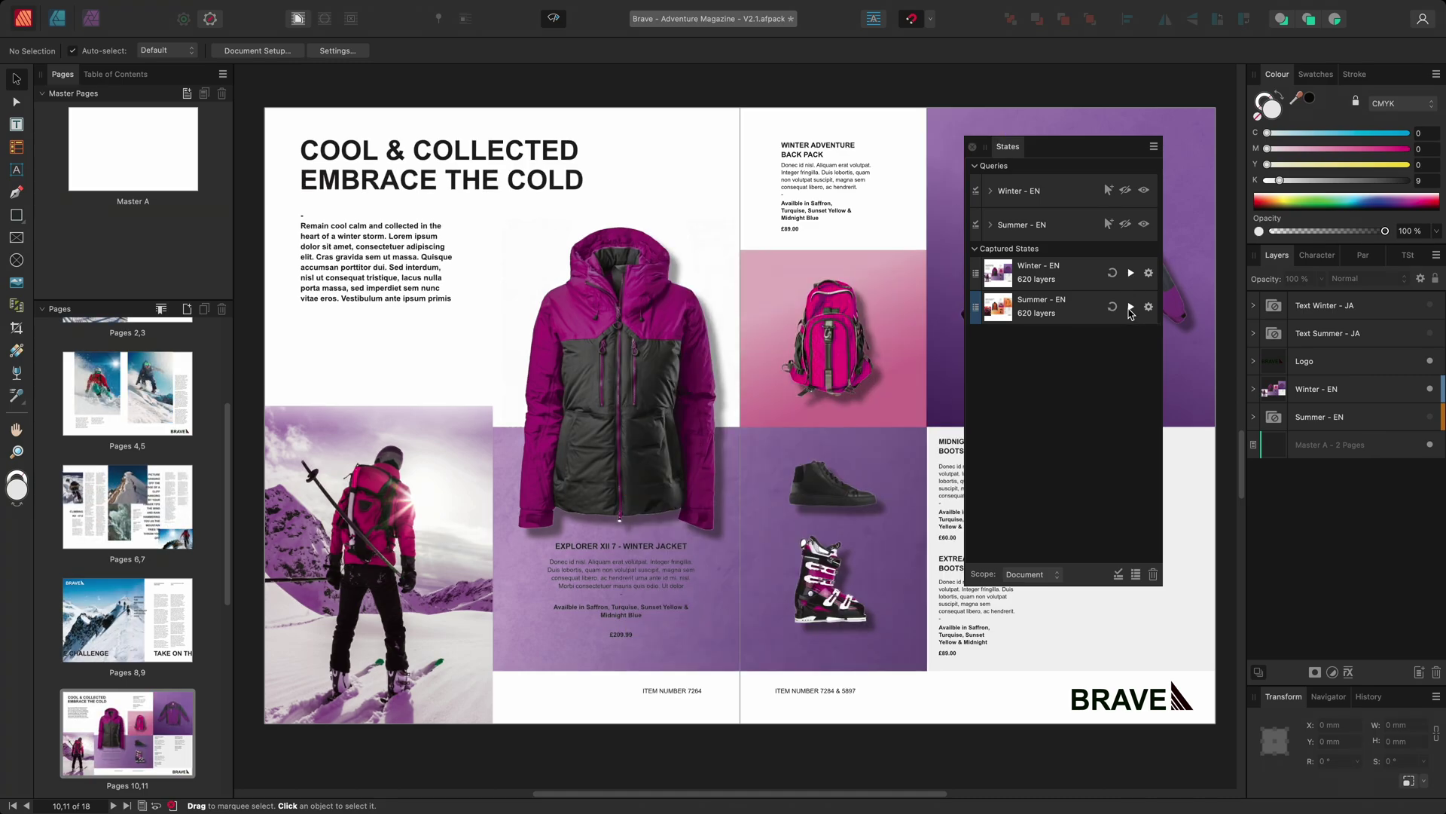
pyautogui.click(1130, 309)
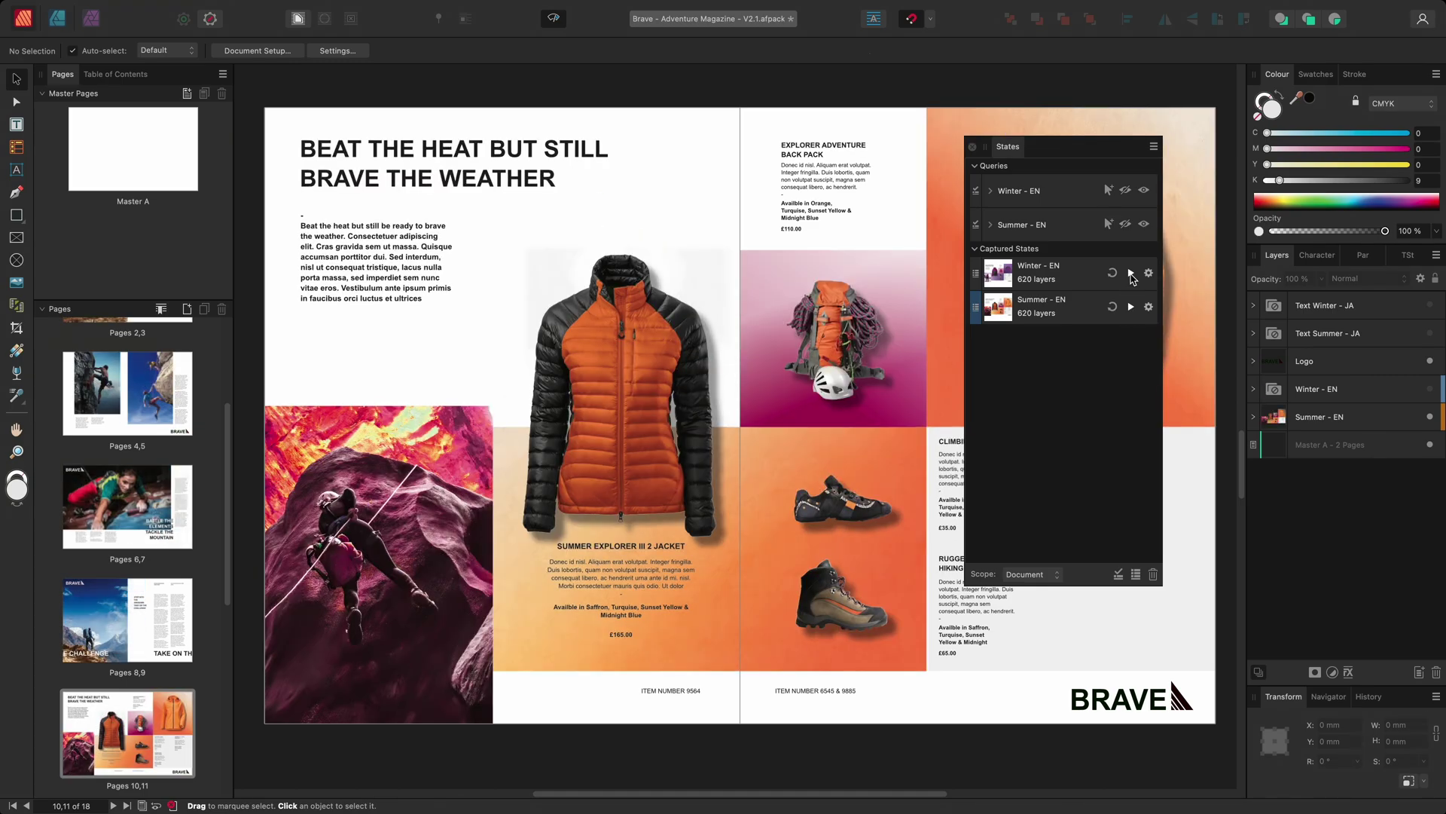
pyautogui.click(1131, 274)
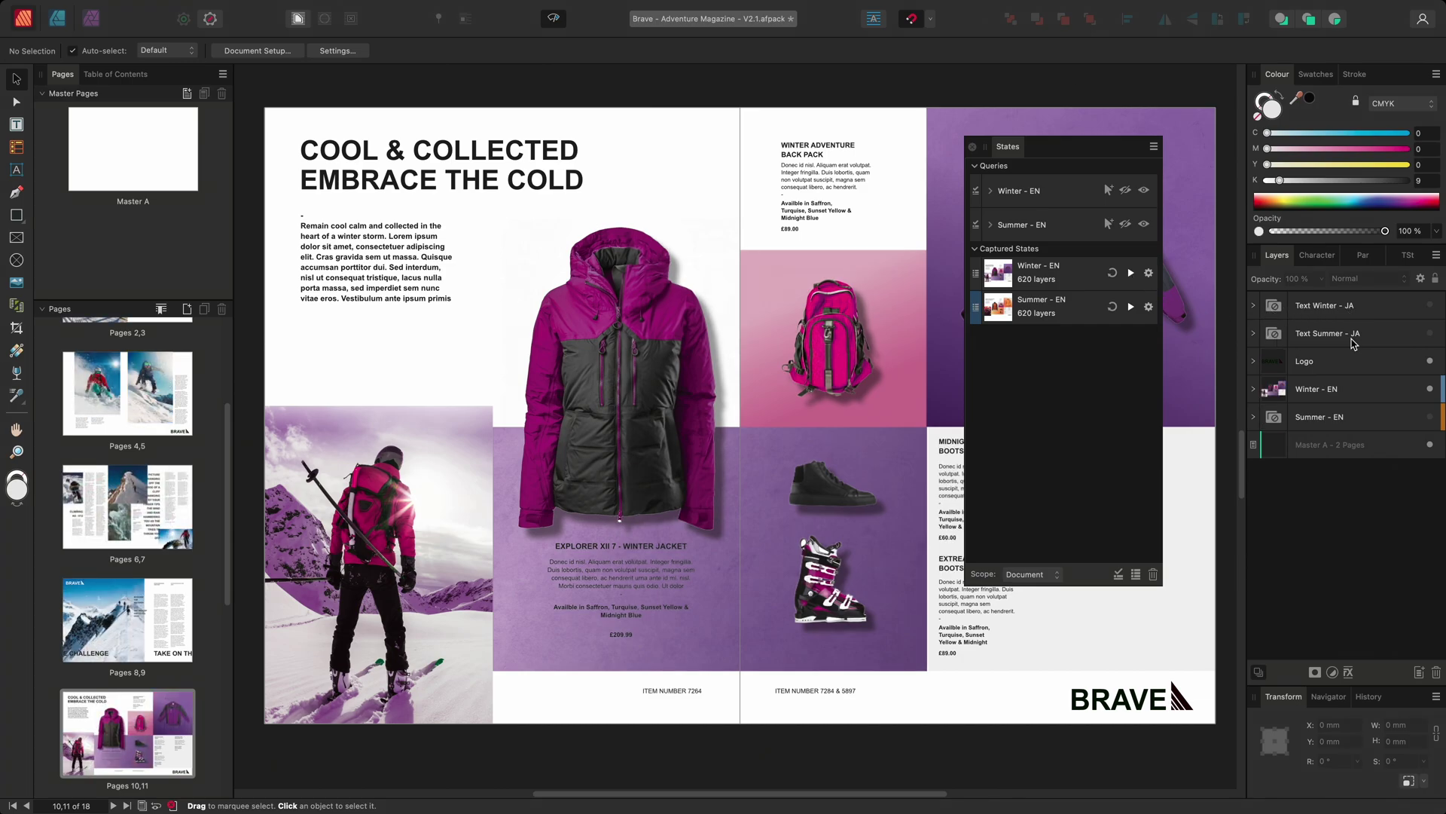
# - Inspect the contents of the Text Summer - JA and Text Winter - JA layer groups
pyautogui.click(1255, 334)
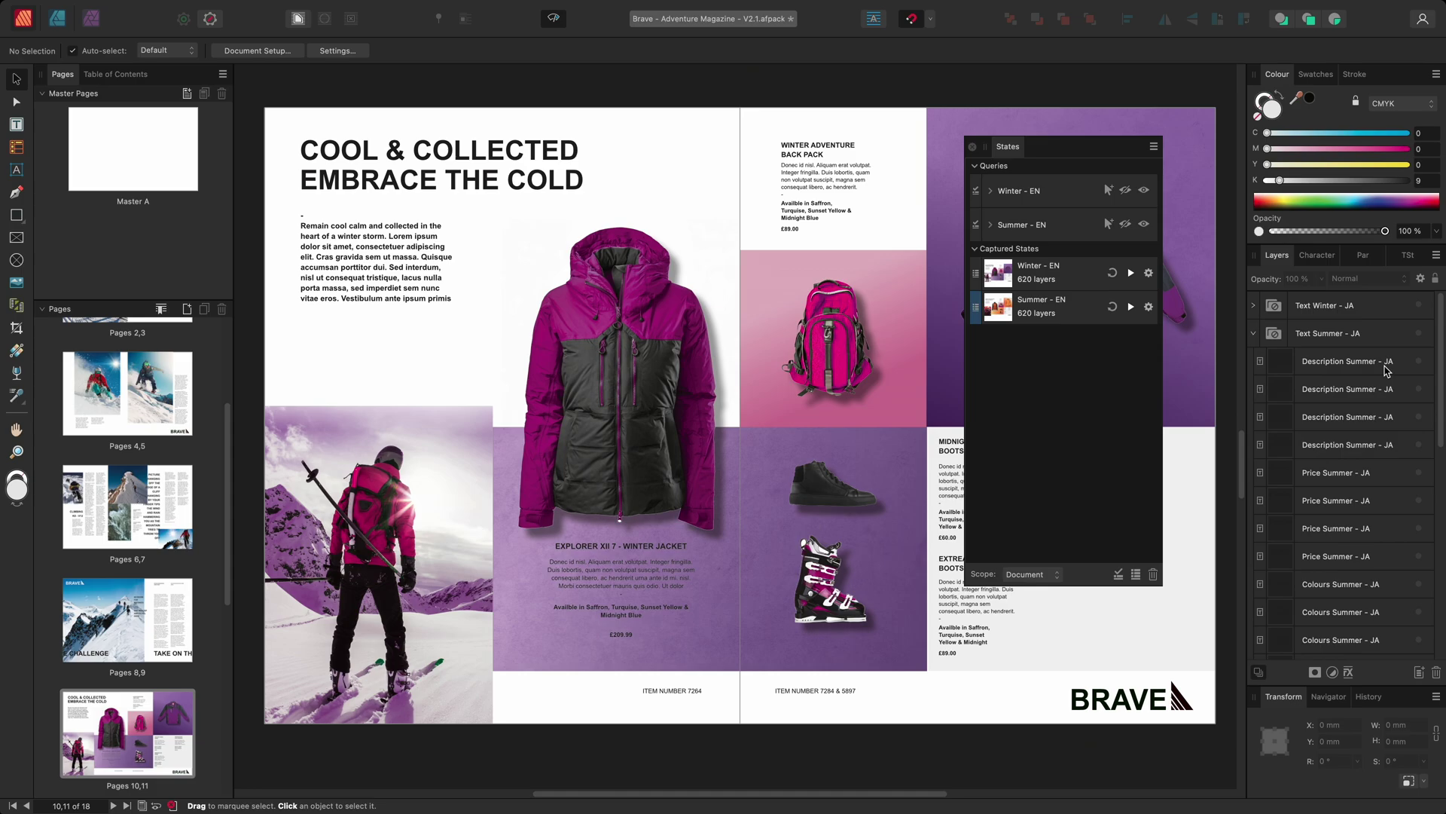
pyautogui.click(1253, 328)
pyautogui.click(1253, 305)
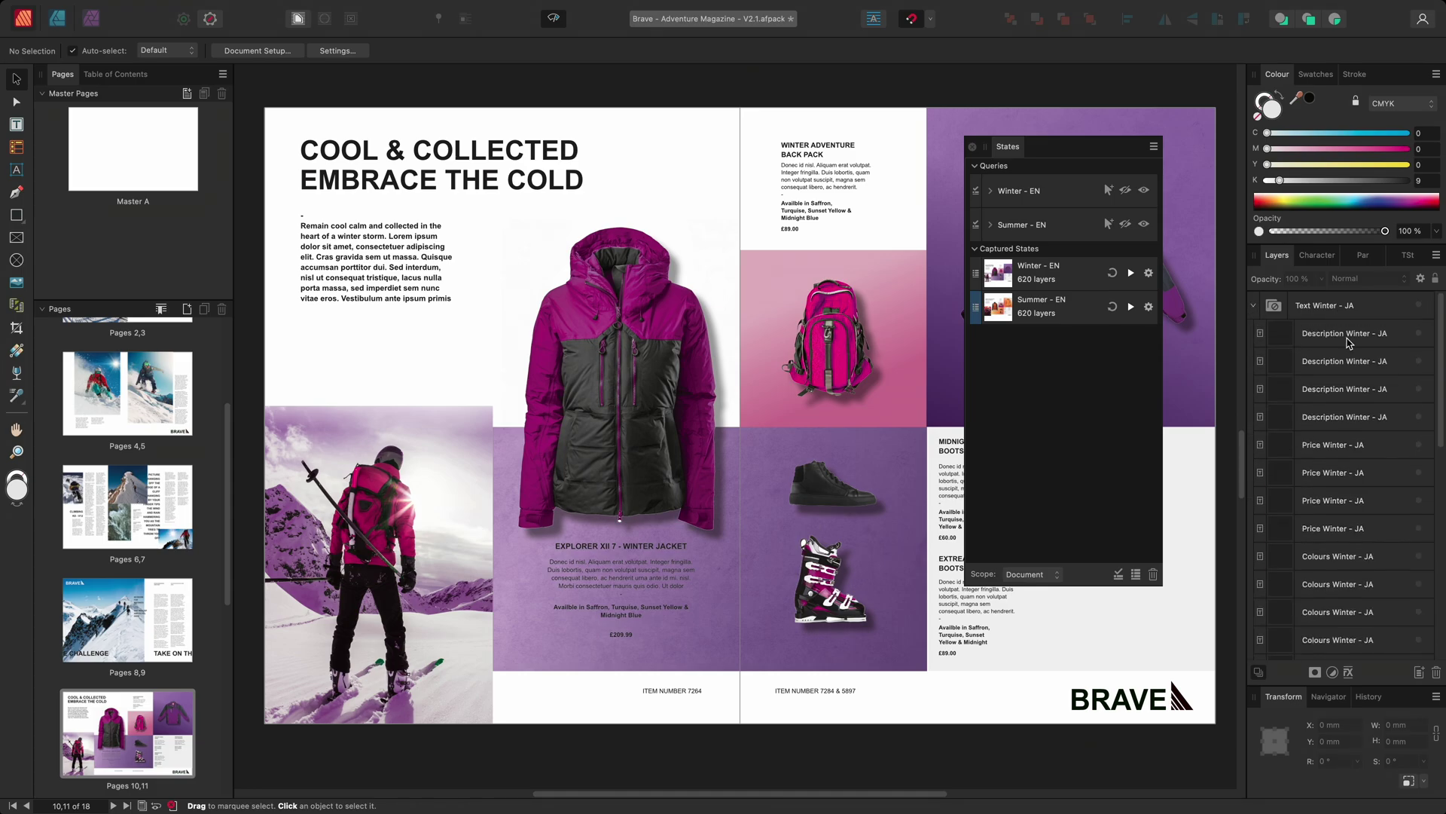
# - Collapse Text Winter - JA and add queries named 'Winter - JA' and 'Summer - JA'
pyautogui.click(1254, 306)
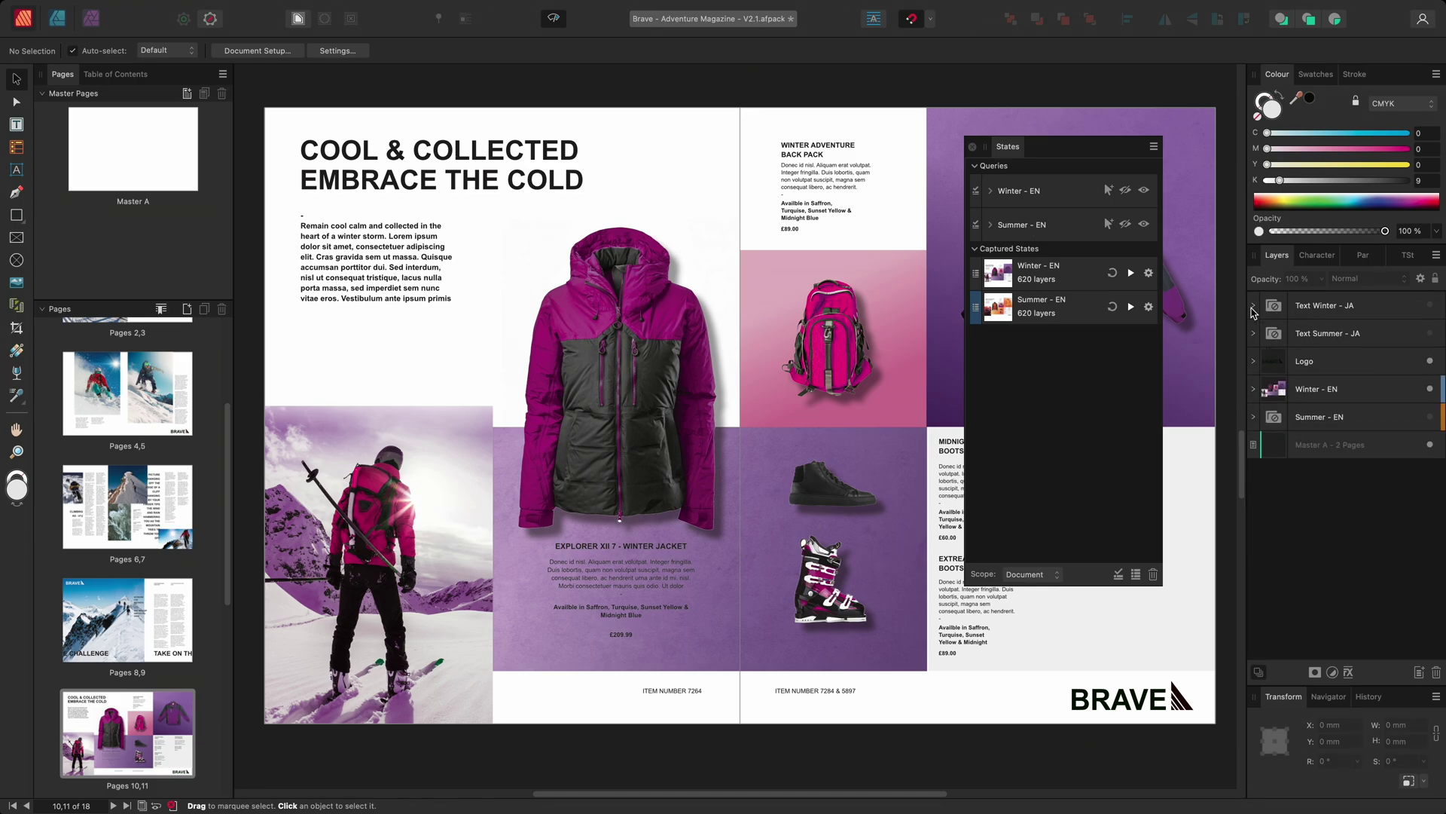
pyautogui.click(1119, 574)
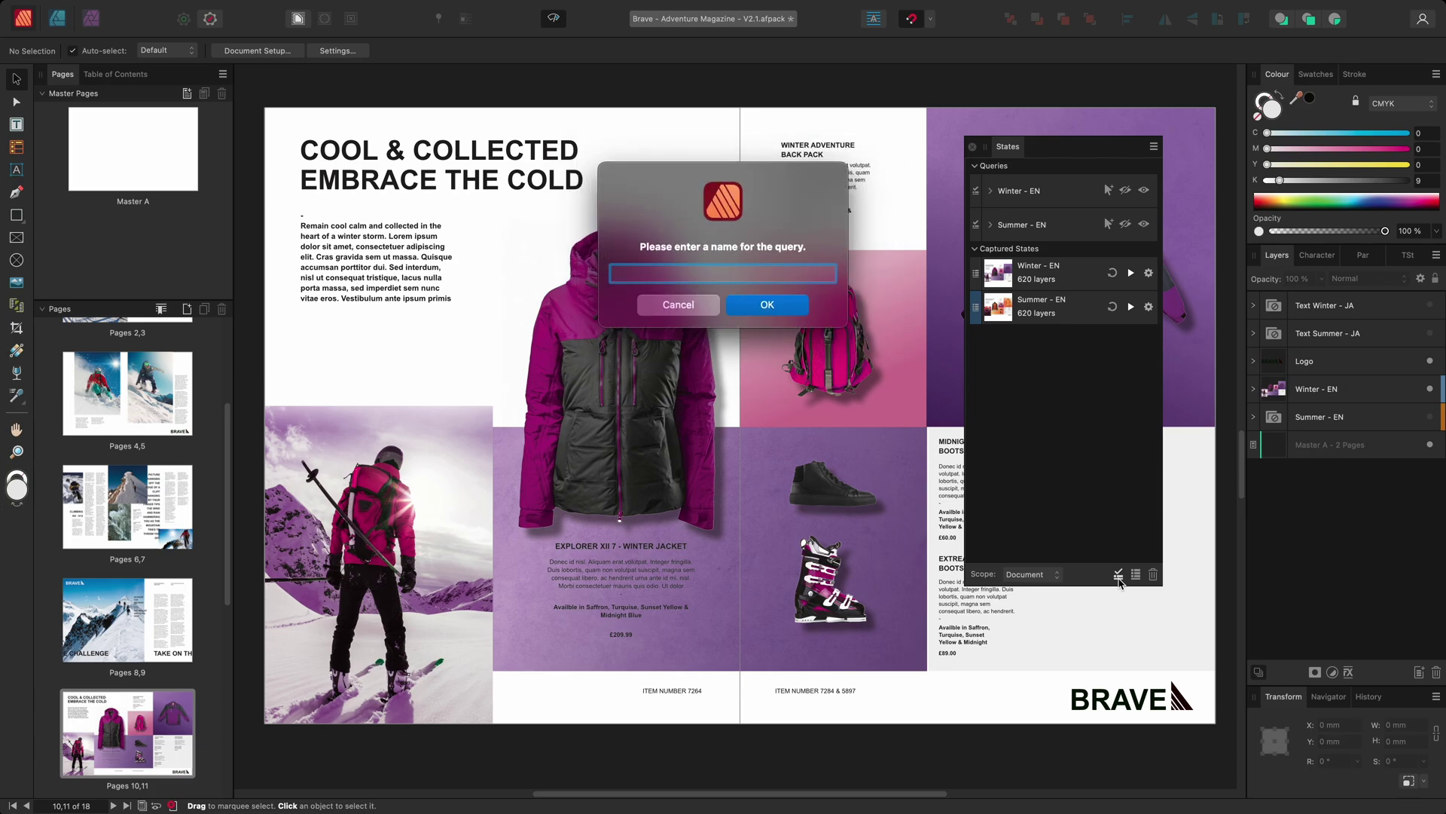
pyautogui.write('Winter - JA')
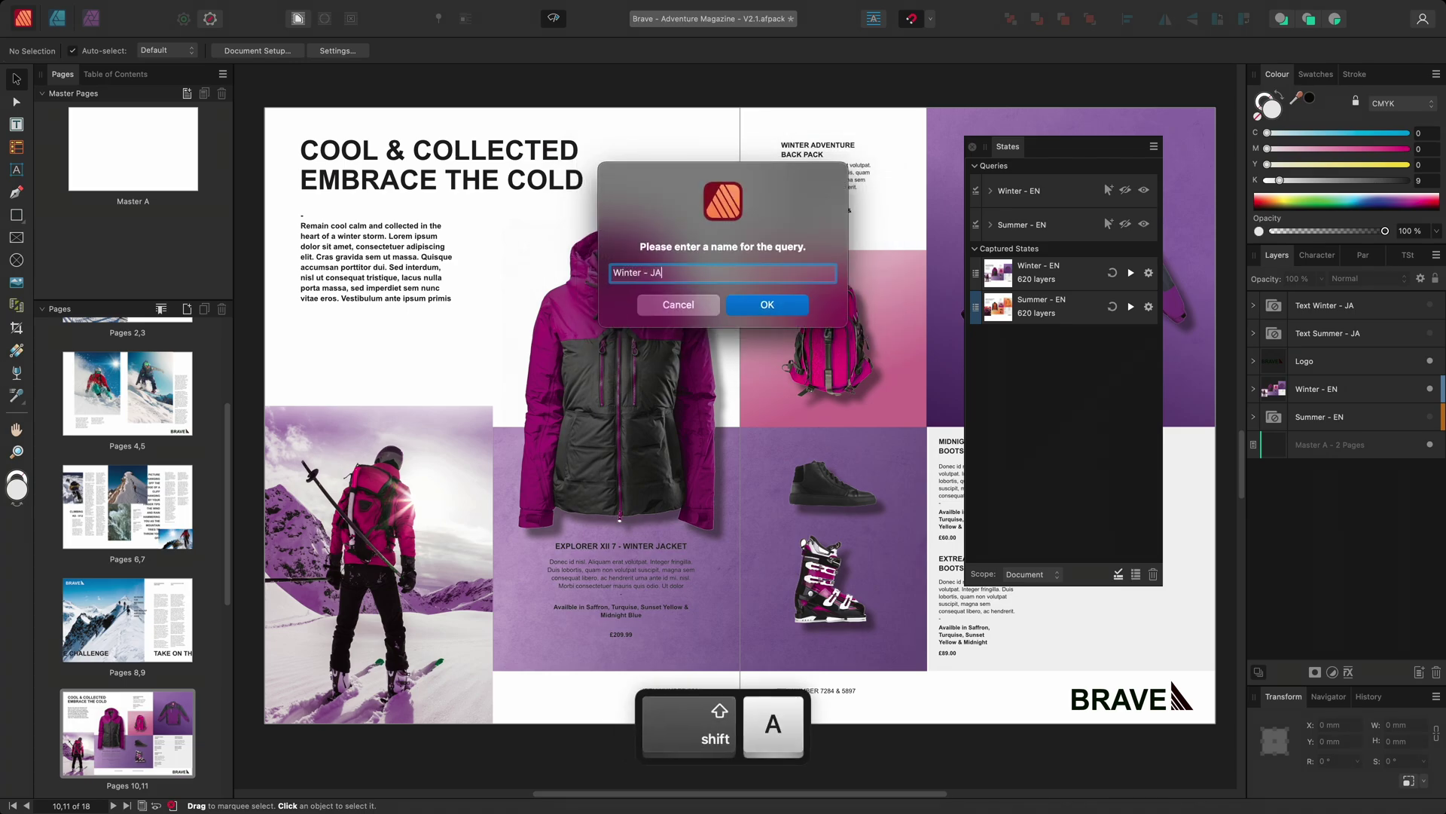
pyautogui.press('Return')
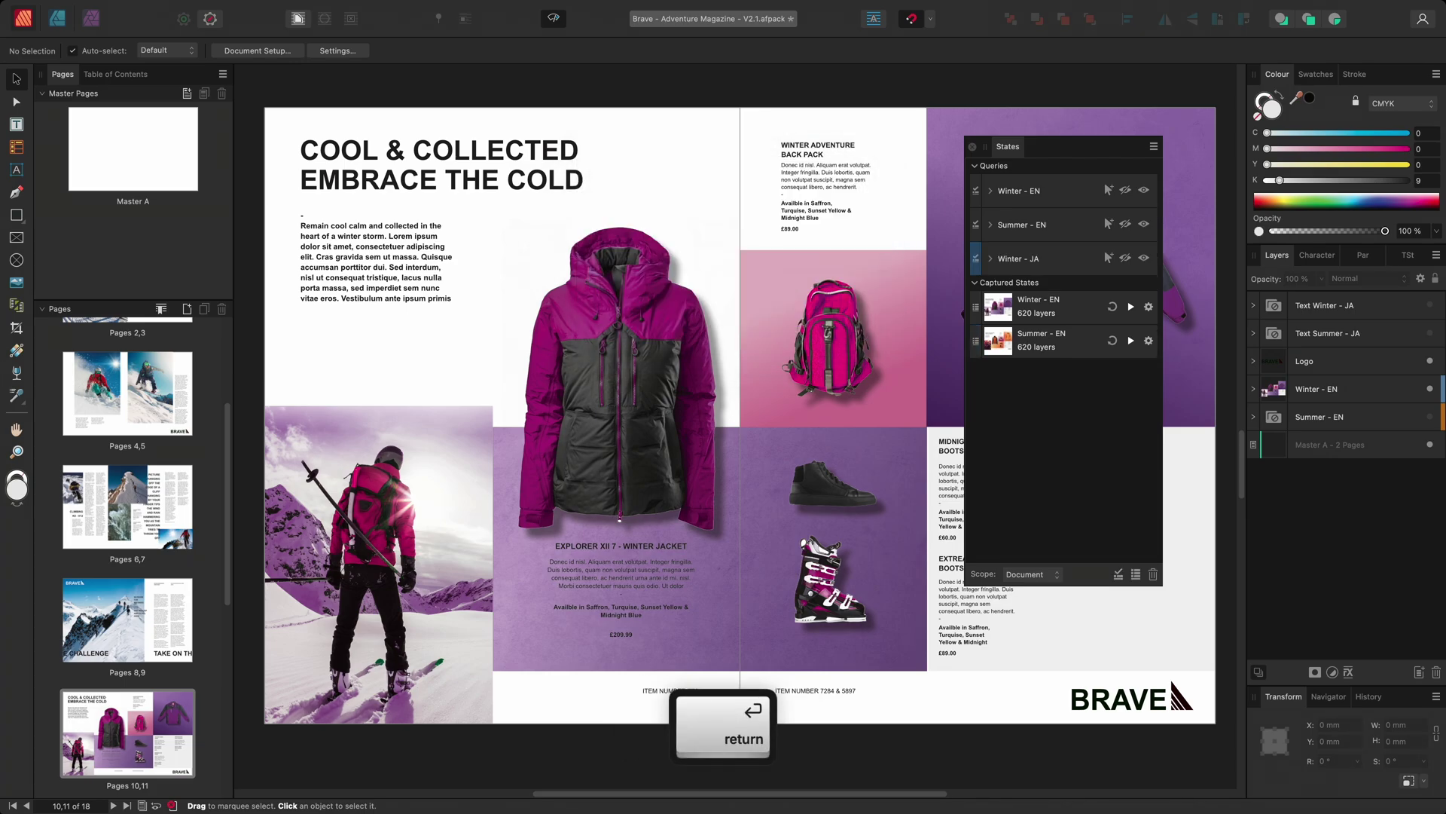
pyautogui.click(1119, 574)
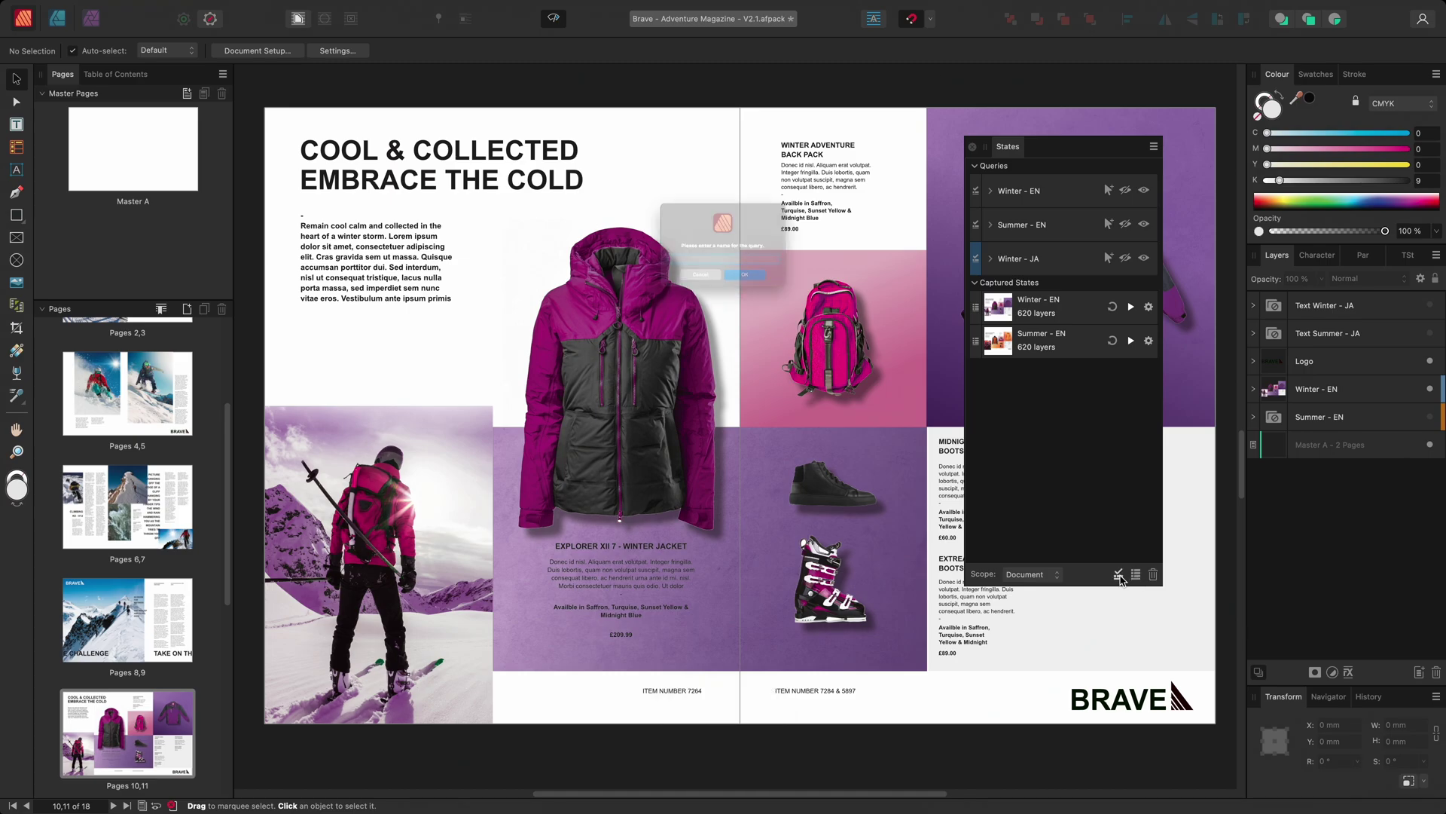
pyautogui.write('Summer - ')
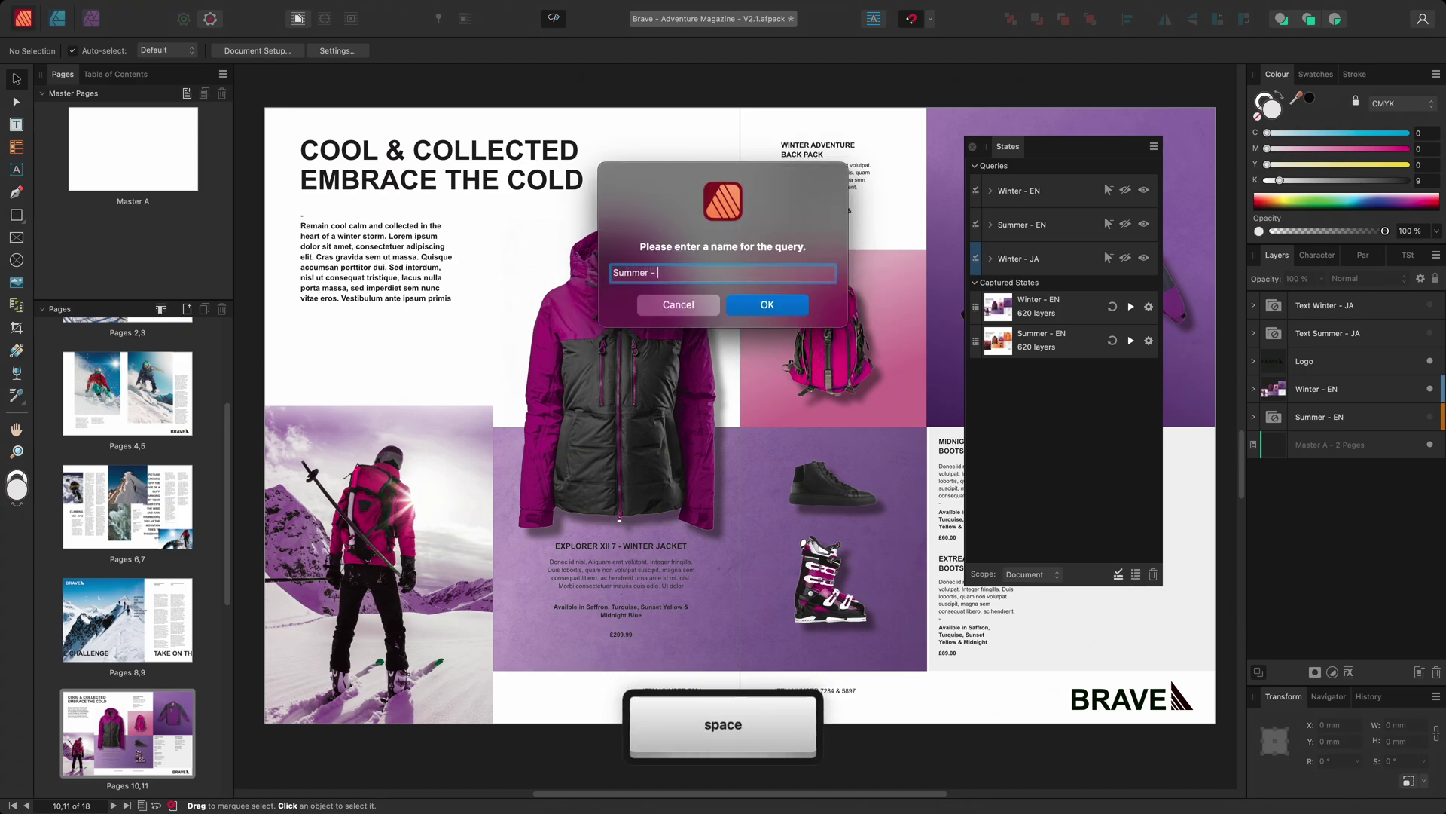
pyautogui.write('JA')
pyautogui.press('Return')
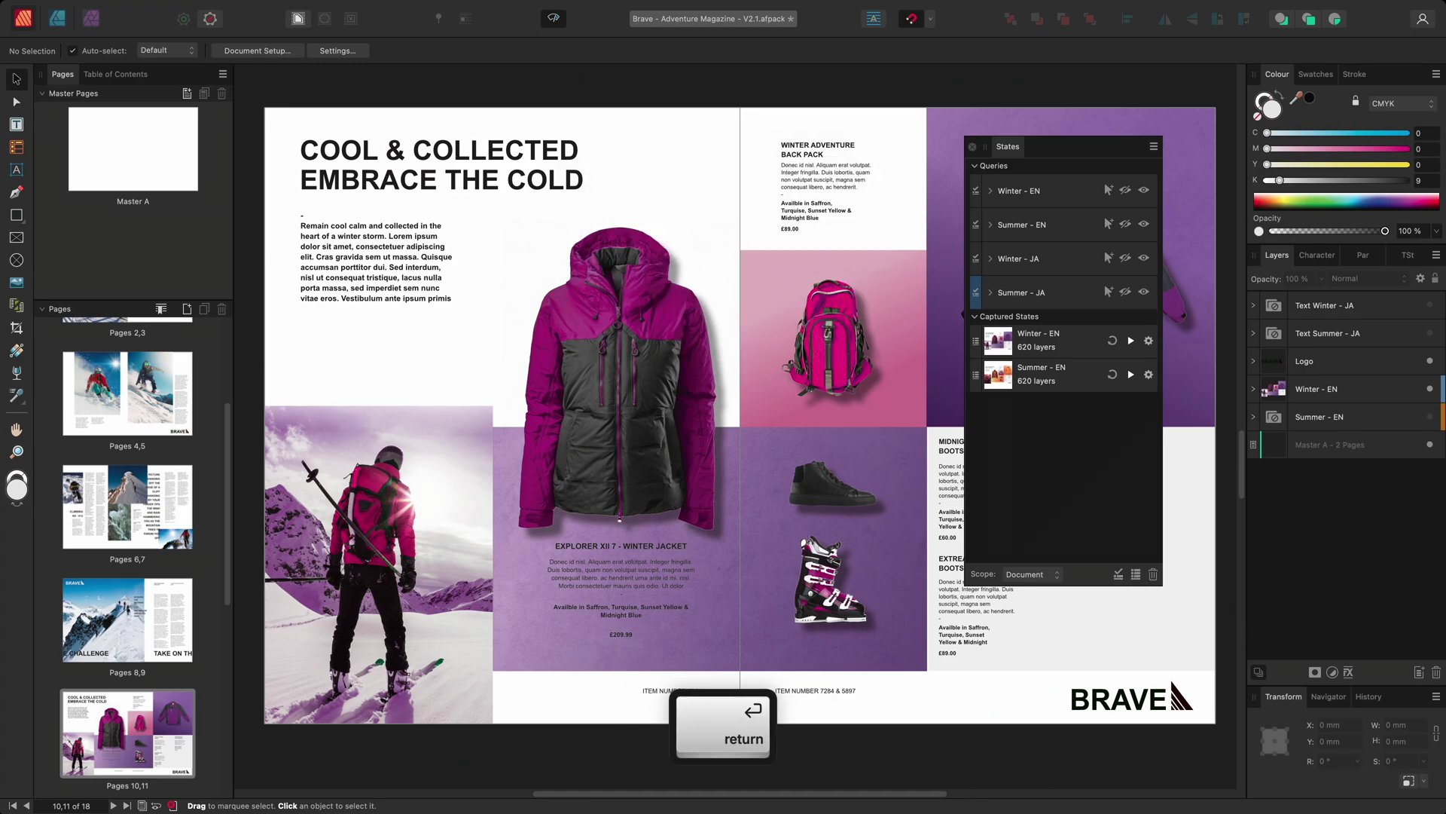
# - Turn on the Layer name filter for the Winter - JA query, entering JA
pyautogui.click(990, 258)
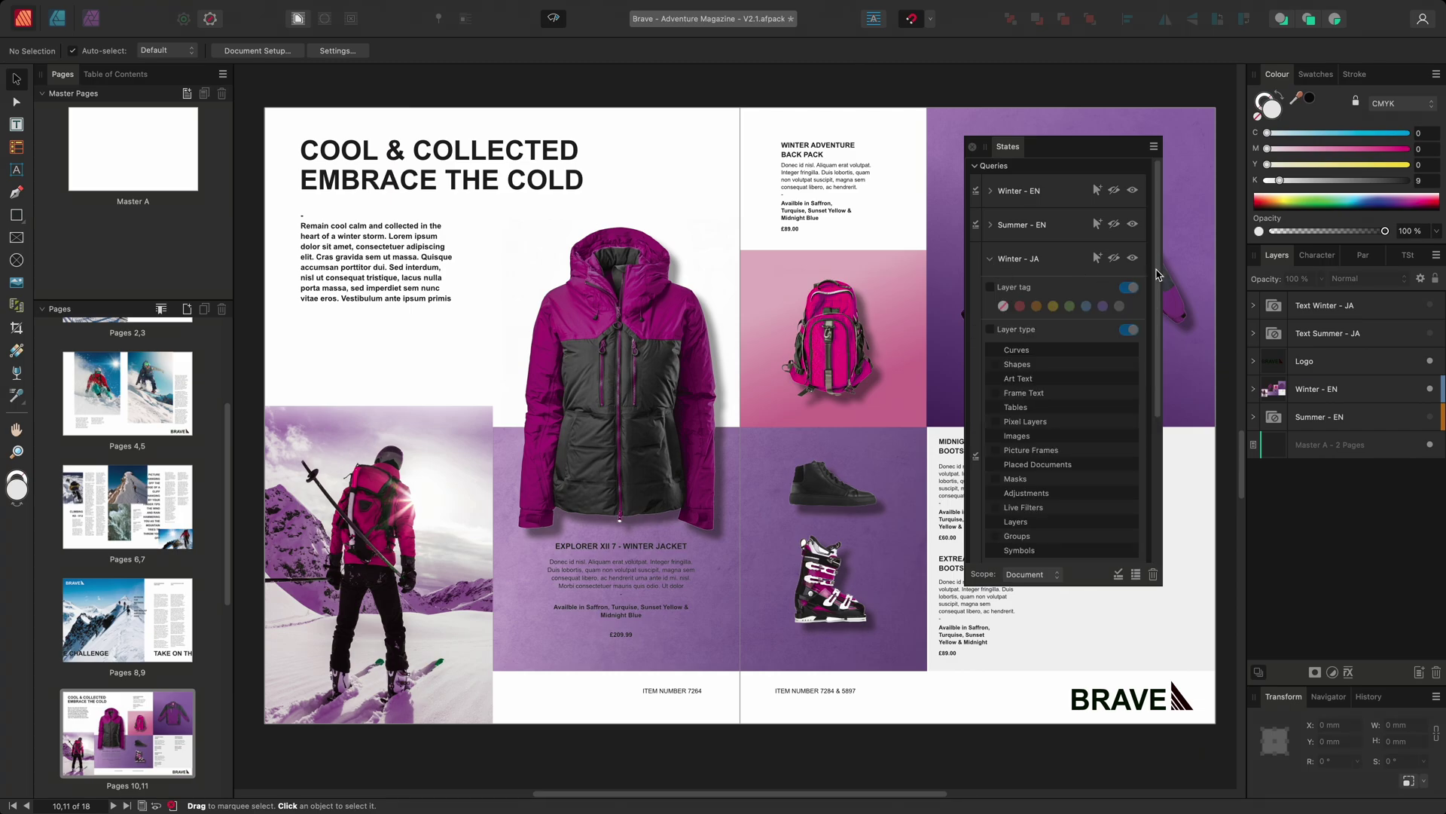
pyautogui.scroll(-3, 1157, 273)
pyautogui.moveTo(1085, 585); pyautogui.dragTo(1072, 650)
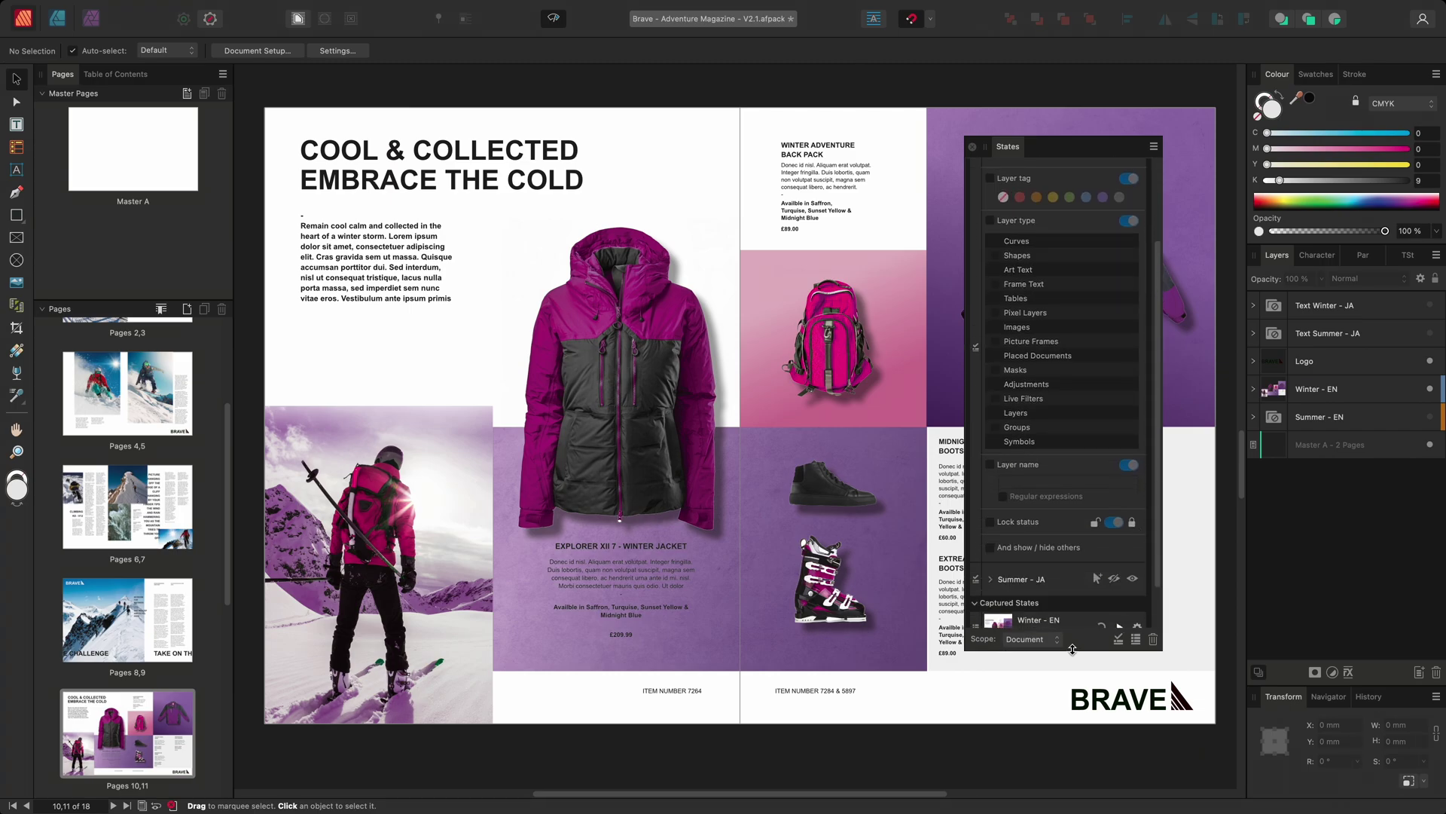
pyautogui.click(991, 465)
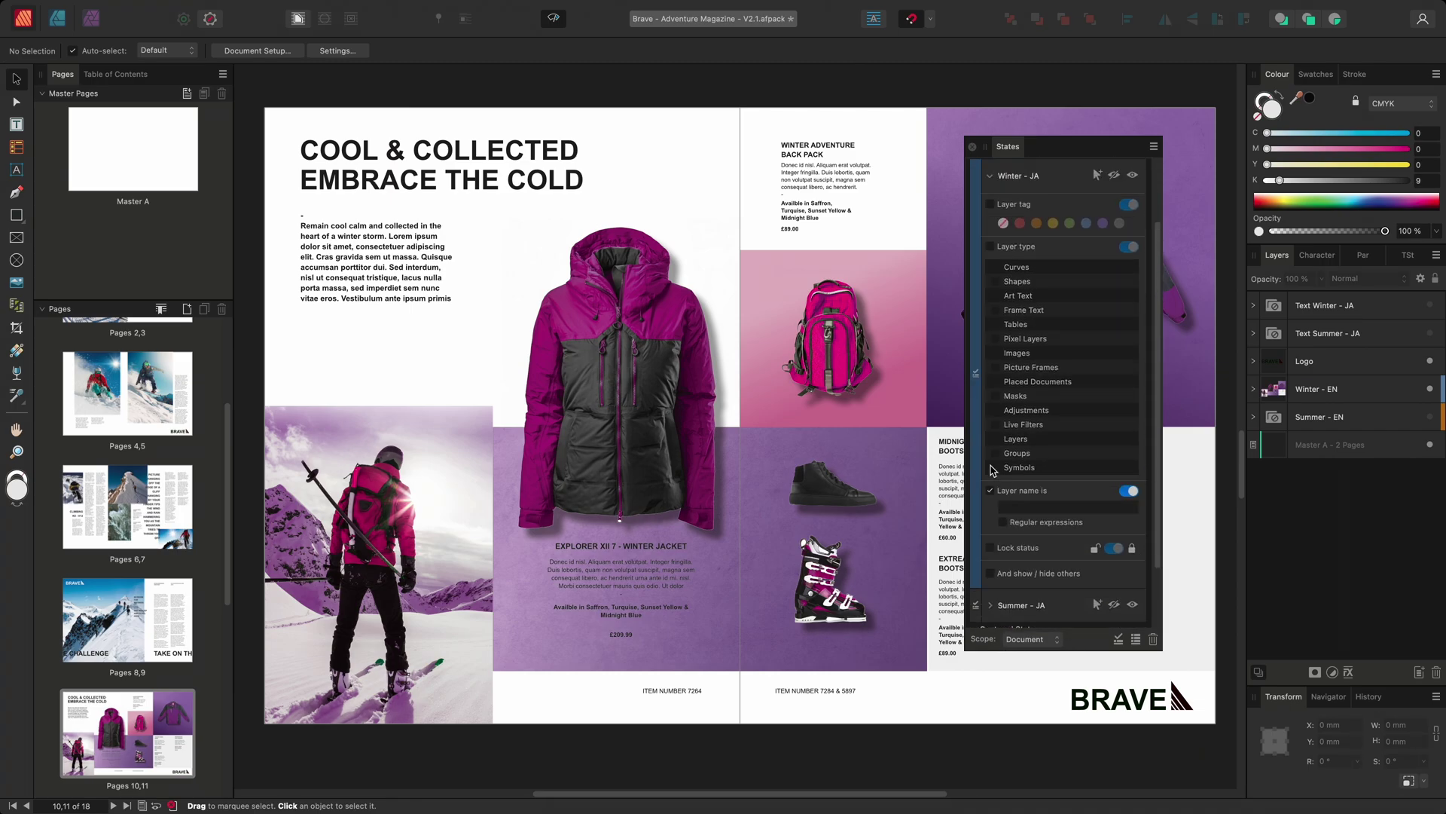
pyautogui.click(1012, 508)
pyautogui.press('shift')
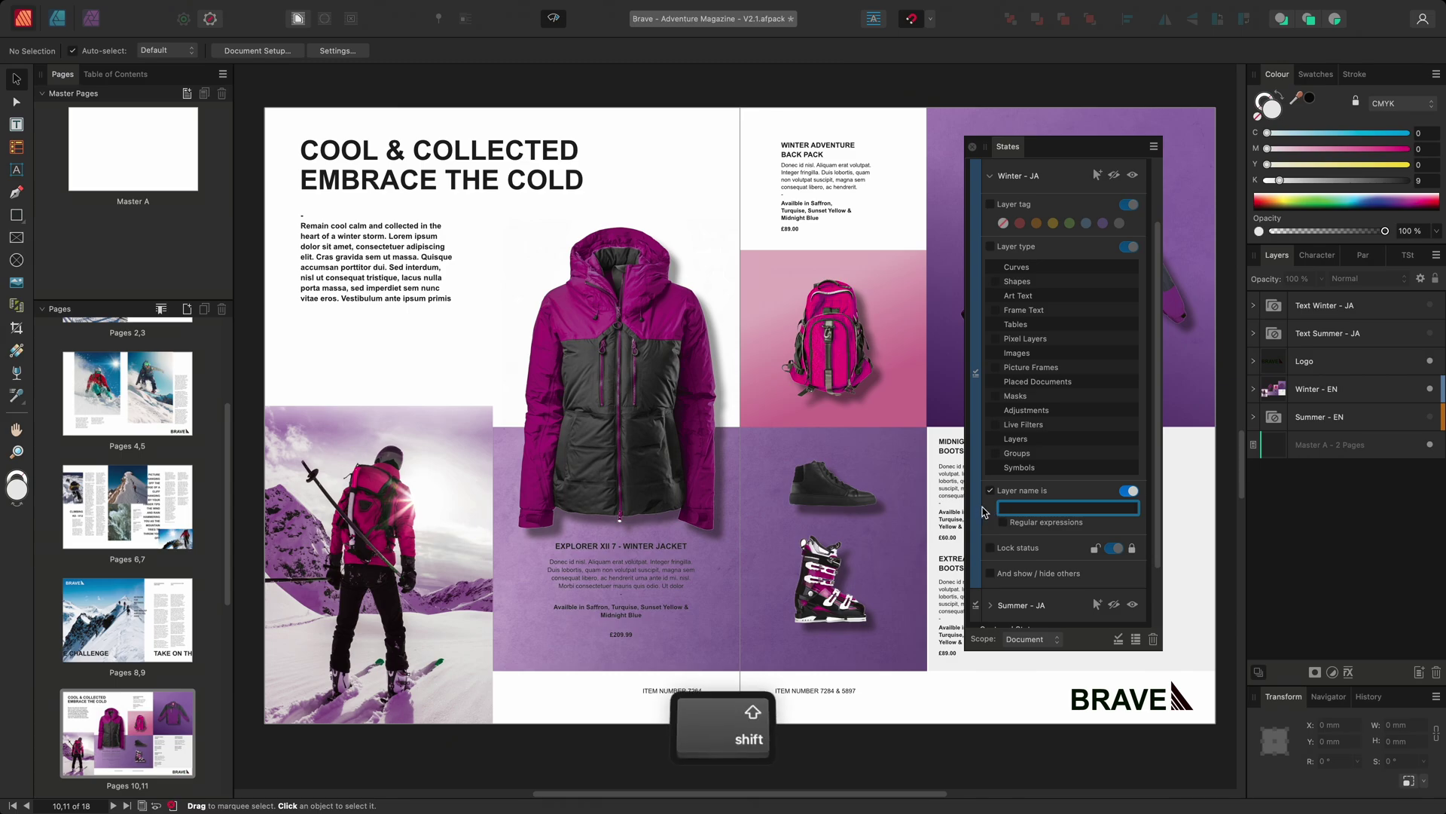
pyautogui.write('JA')
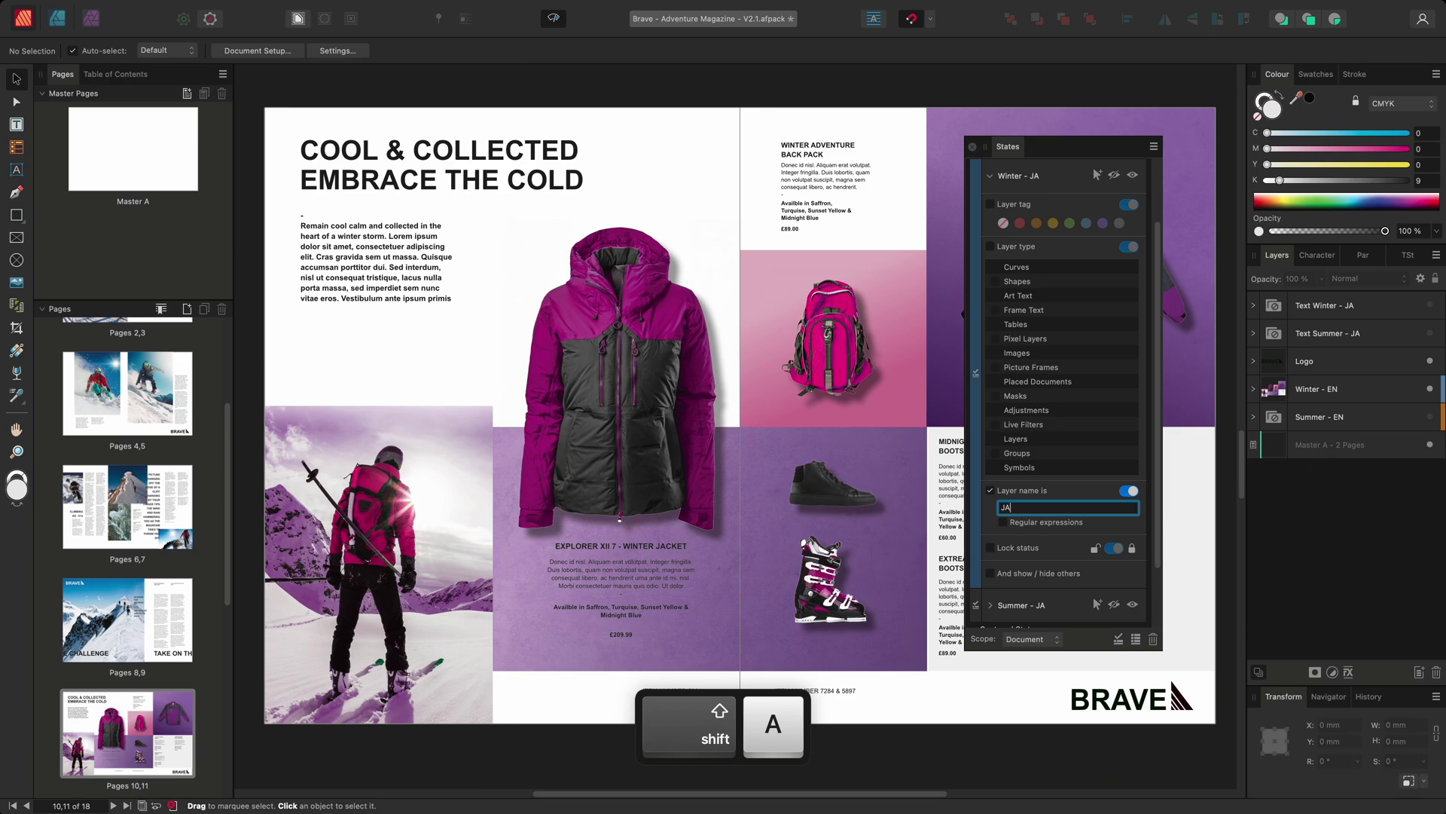
pyautogui.press('Return')
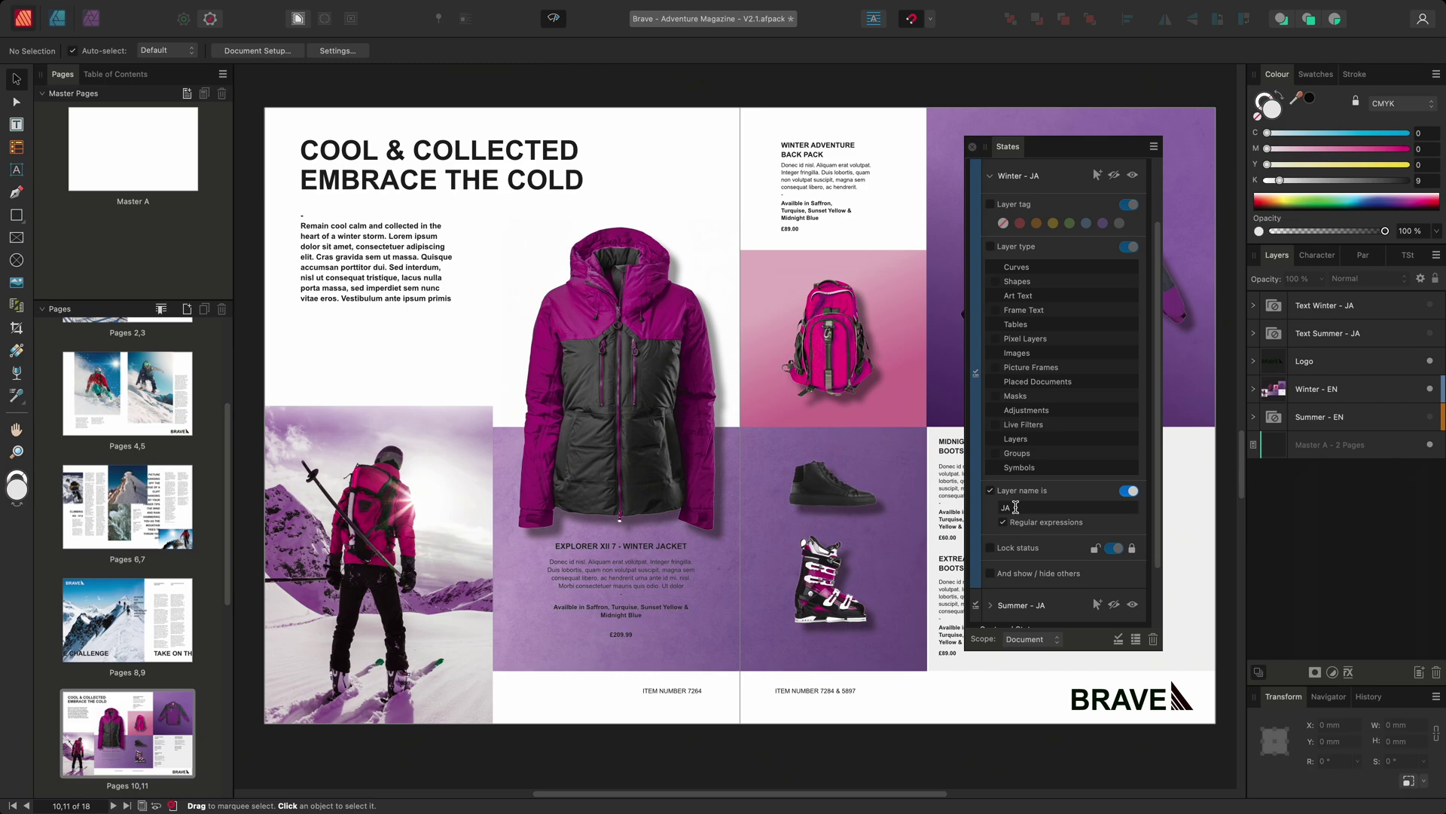
# - Replace the layer name filter with the regular expression 'Winter - JA$'
pyautogui.doubleClick(1008, 508)
pyautogui.write('Winter - JA')
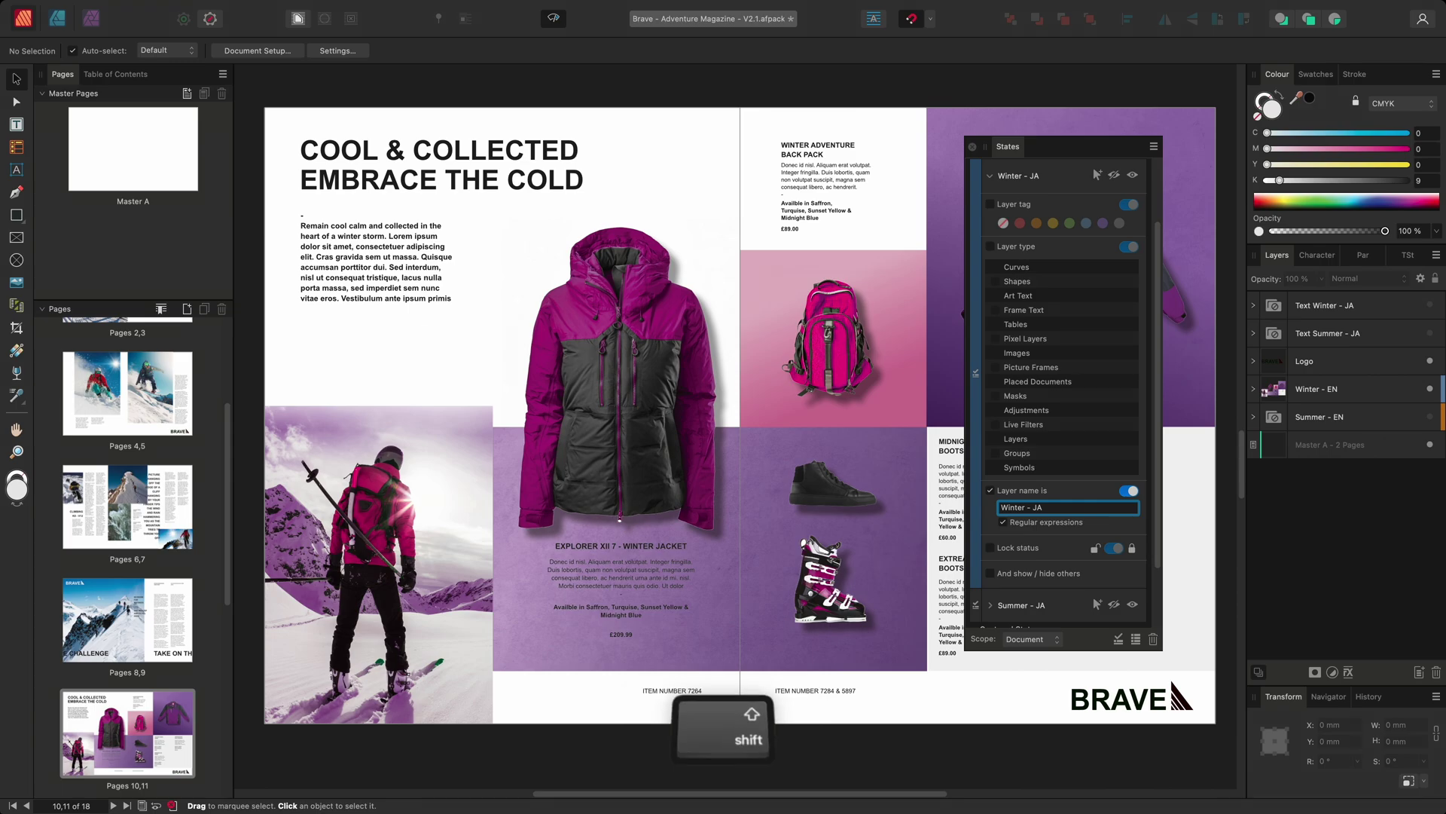
pyautogui.write('$')
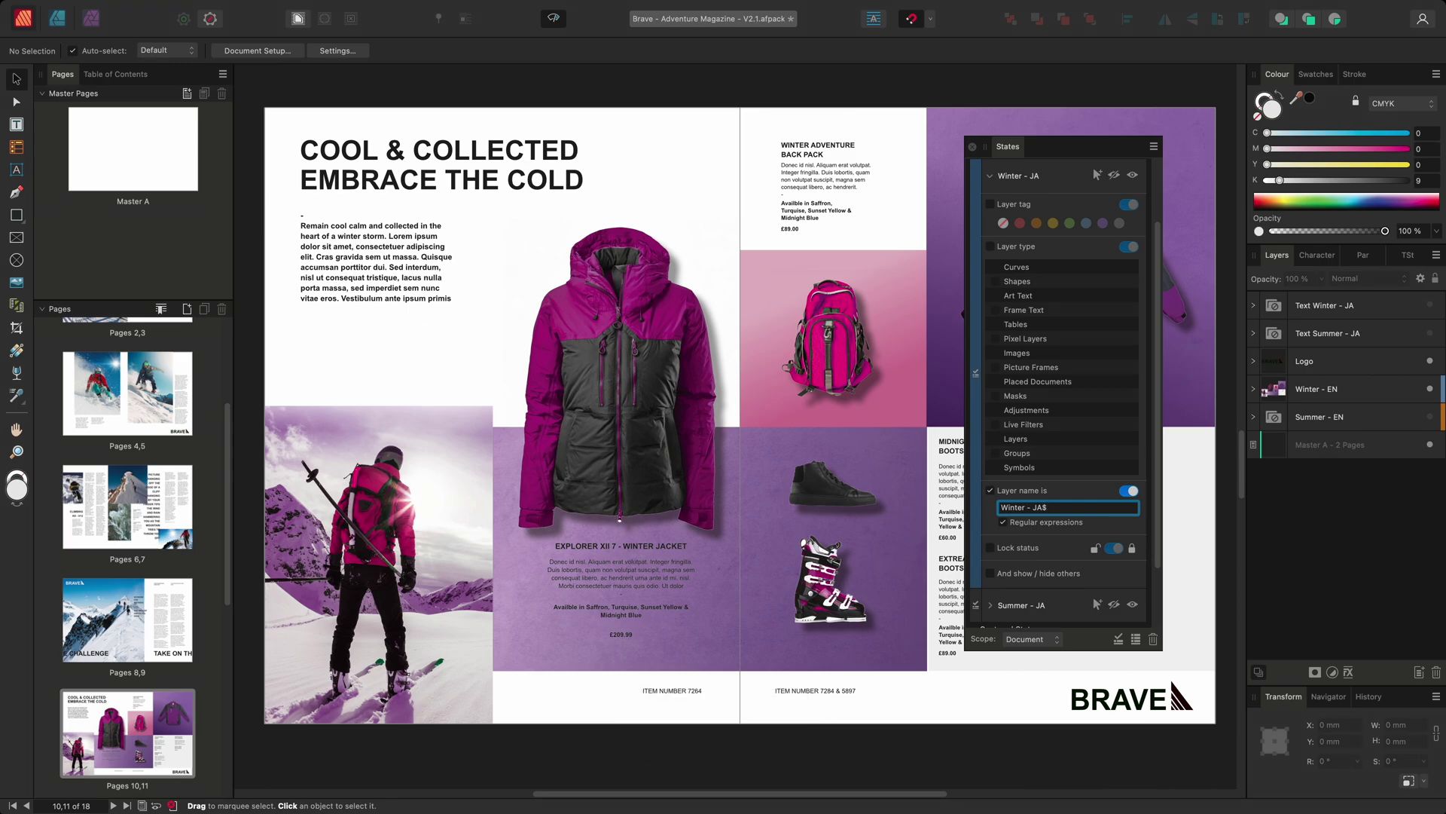
pyautogui.press('Return')
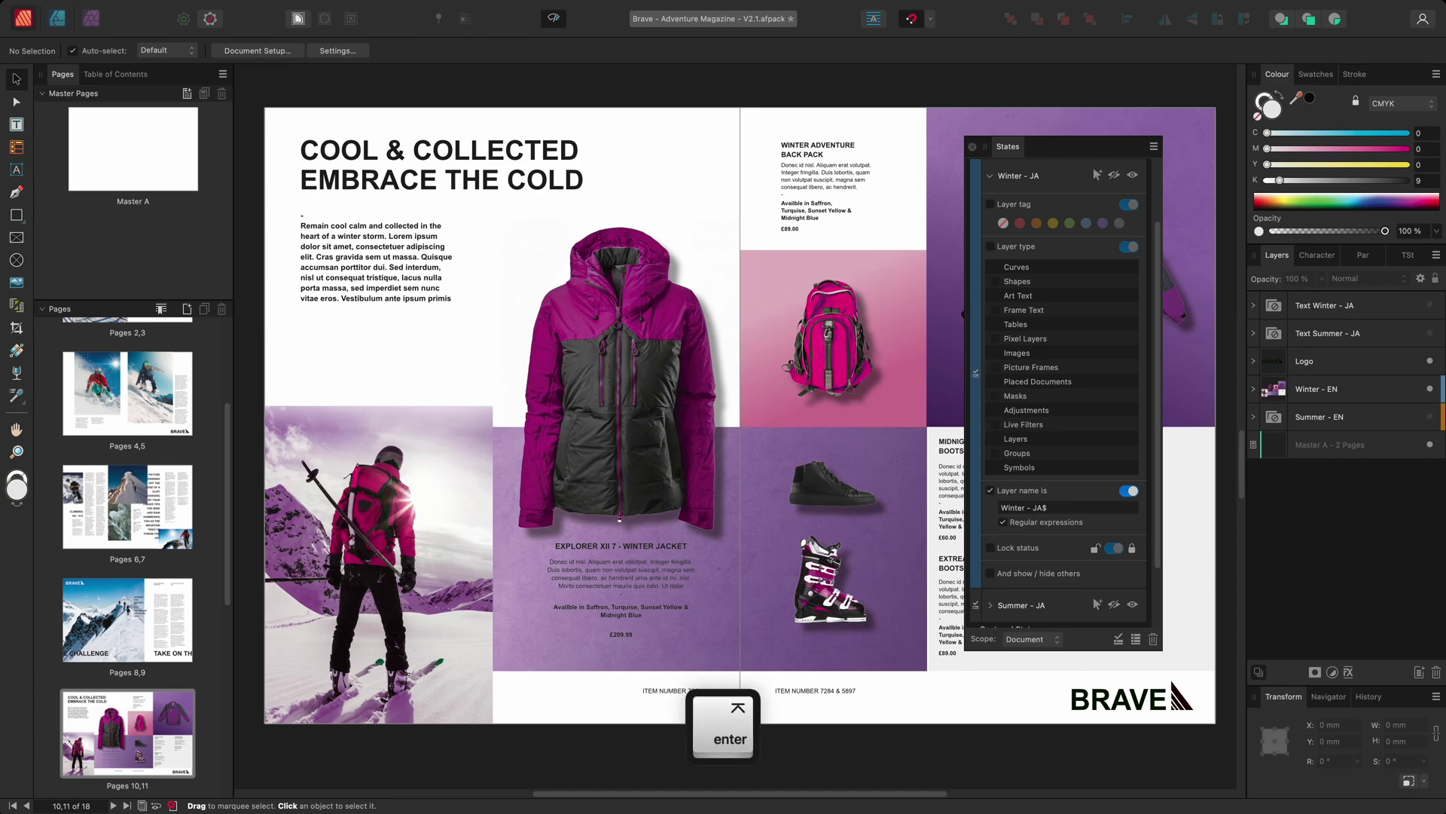
pyautogui.scroll(3, 1125, 330)
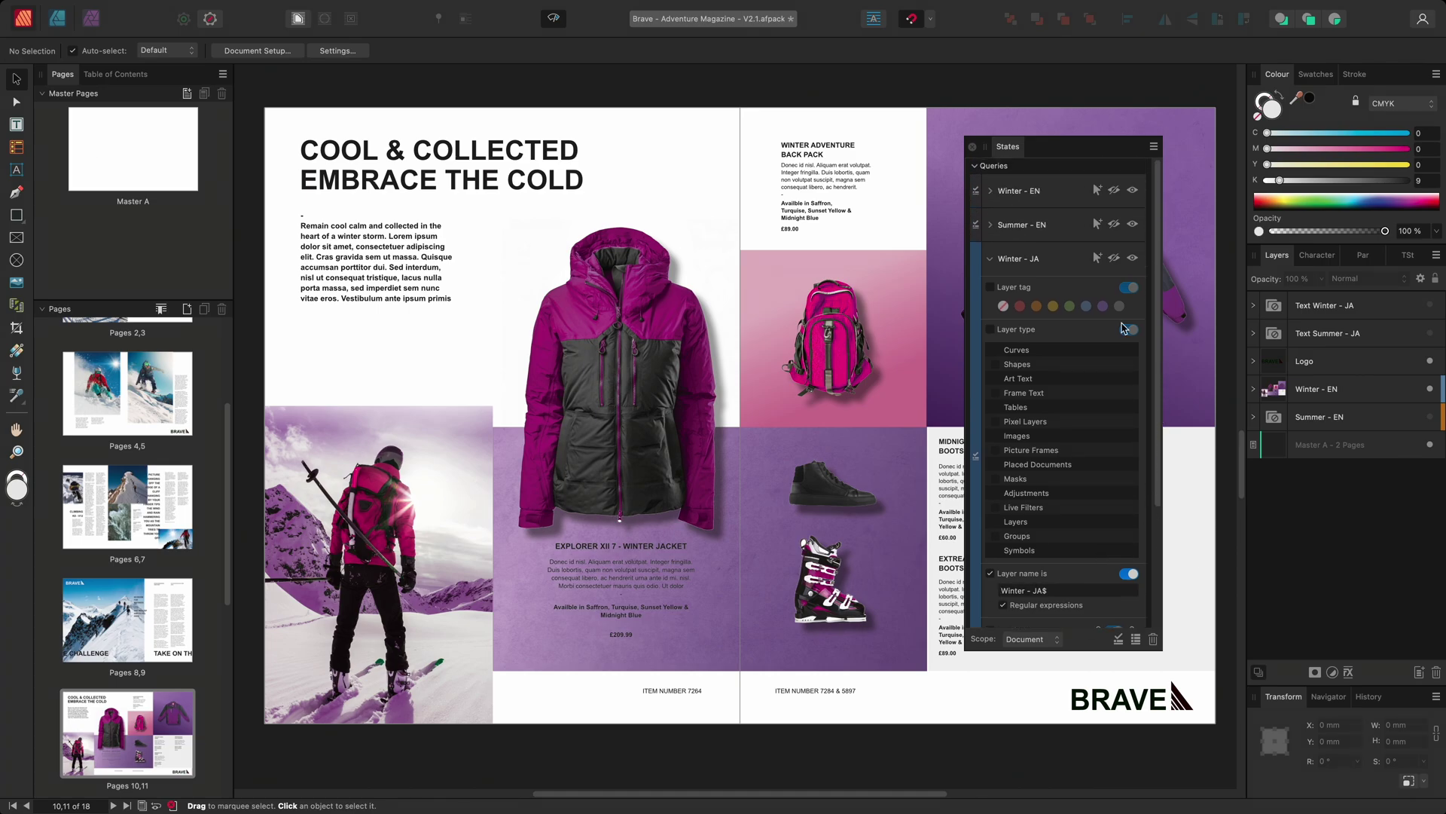
# - Enable Layer name and Regular expressions on the Summer - JA query with pattern 'Summer - JA$'
pyautogui.click(989, 258)
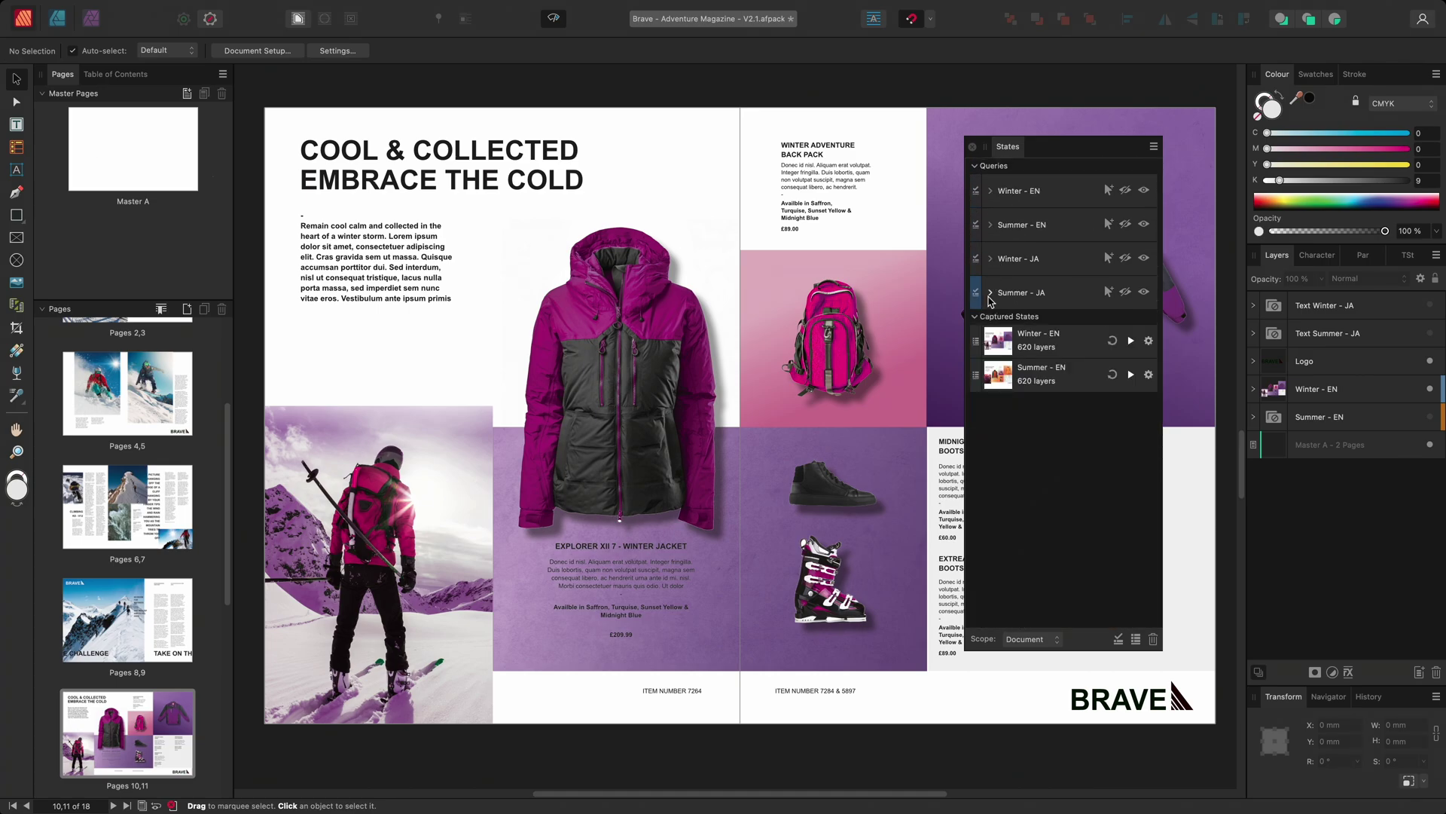
pyautogui.click(990, 292)
pyautogui.moveTo(1160, 286); pyautogui.dragTo(1170, 413)
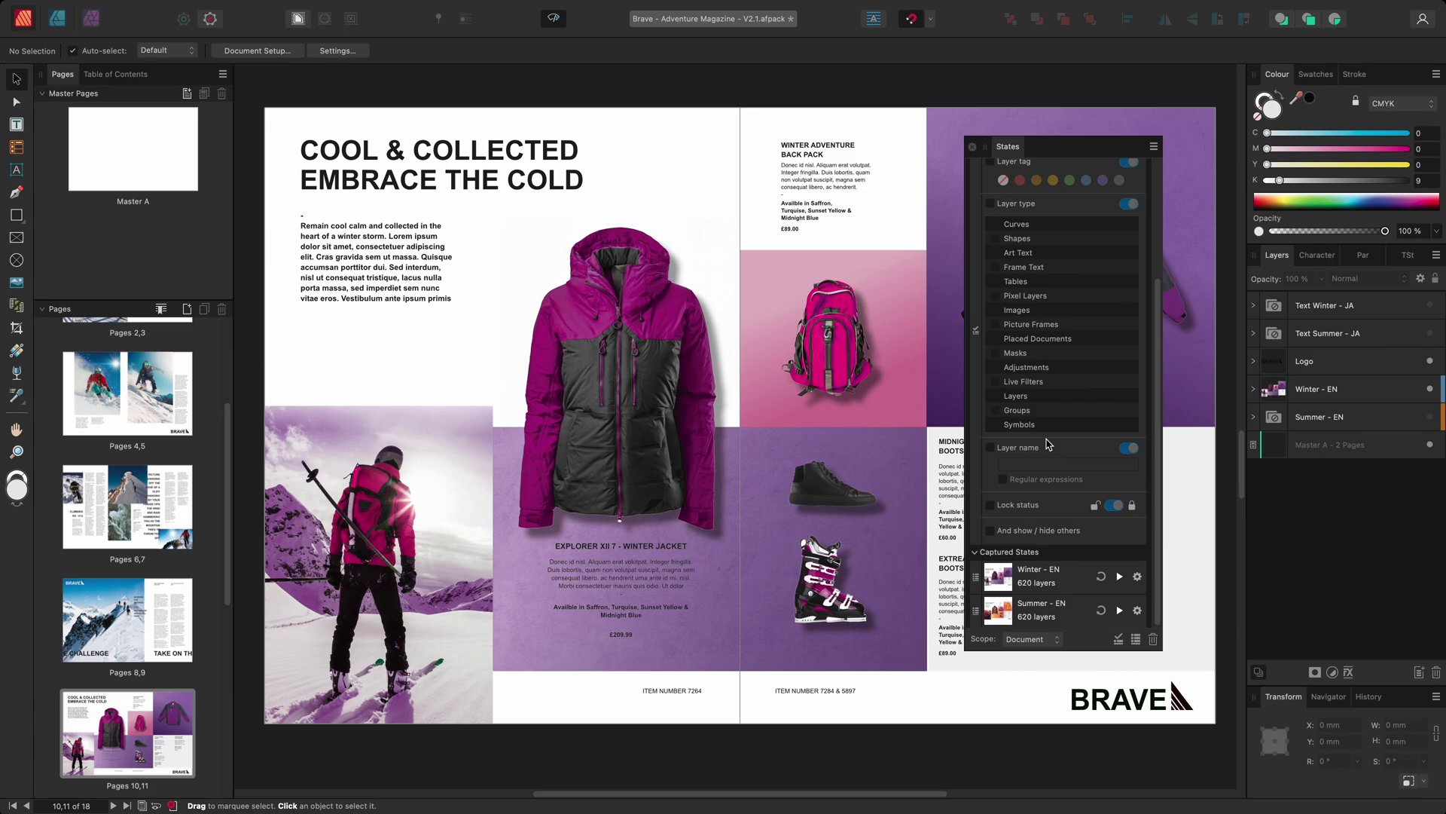
pyautogui.click(990, 447)
pyautogui.click(1004, 523)
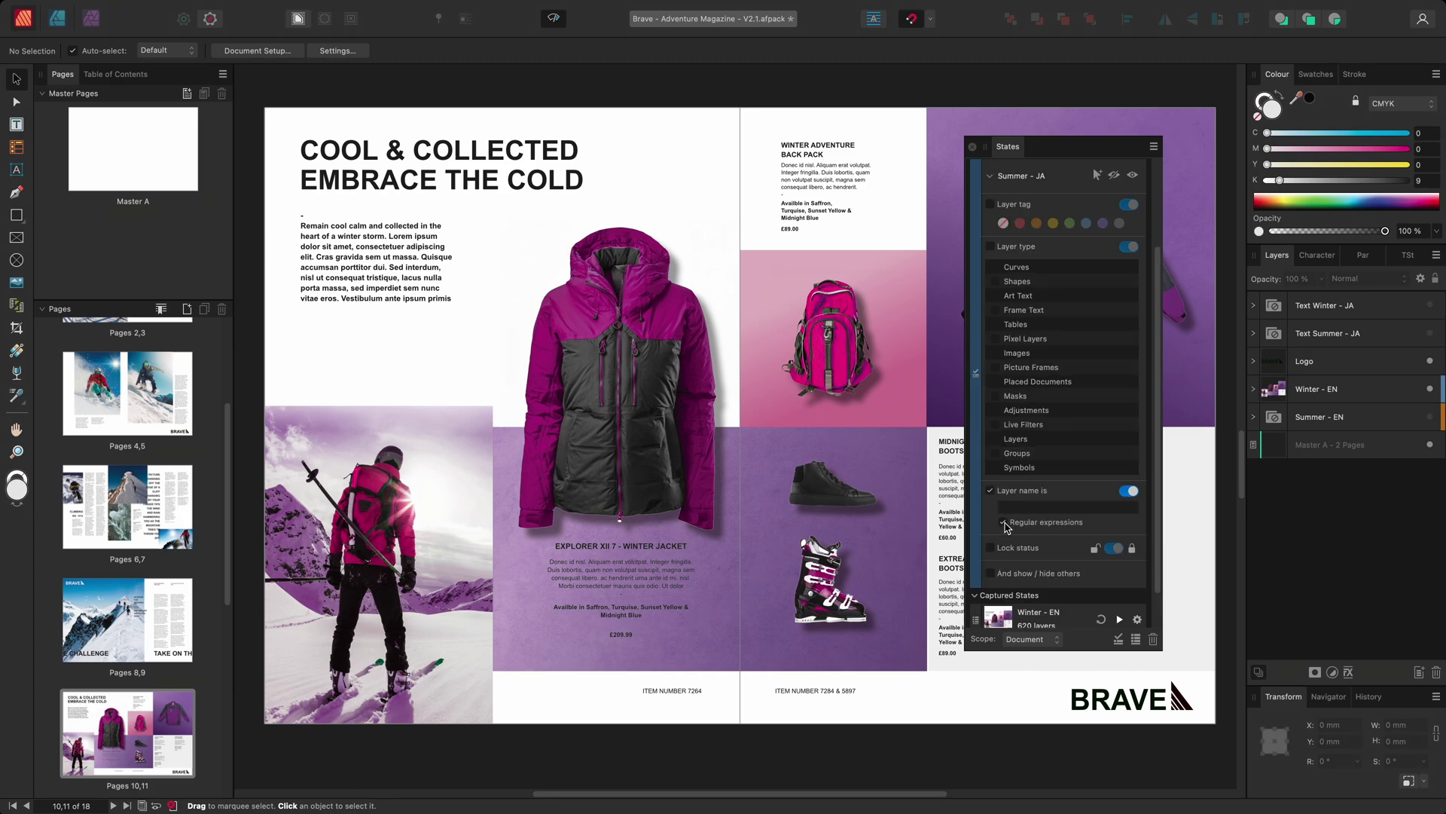
pyautogui.click(1008, 506)
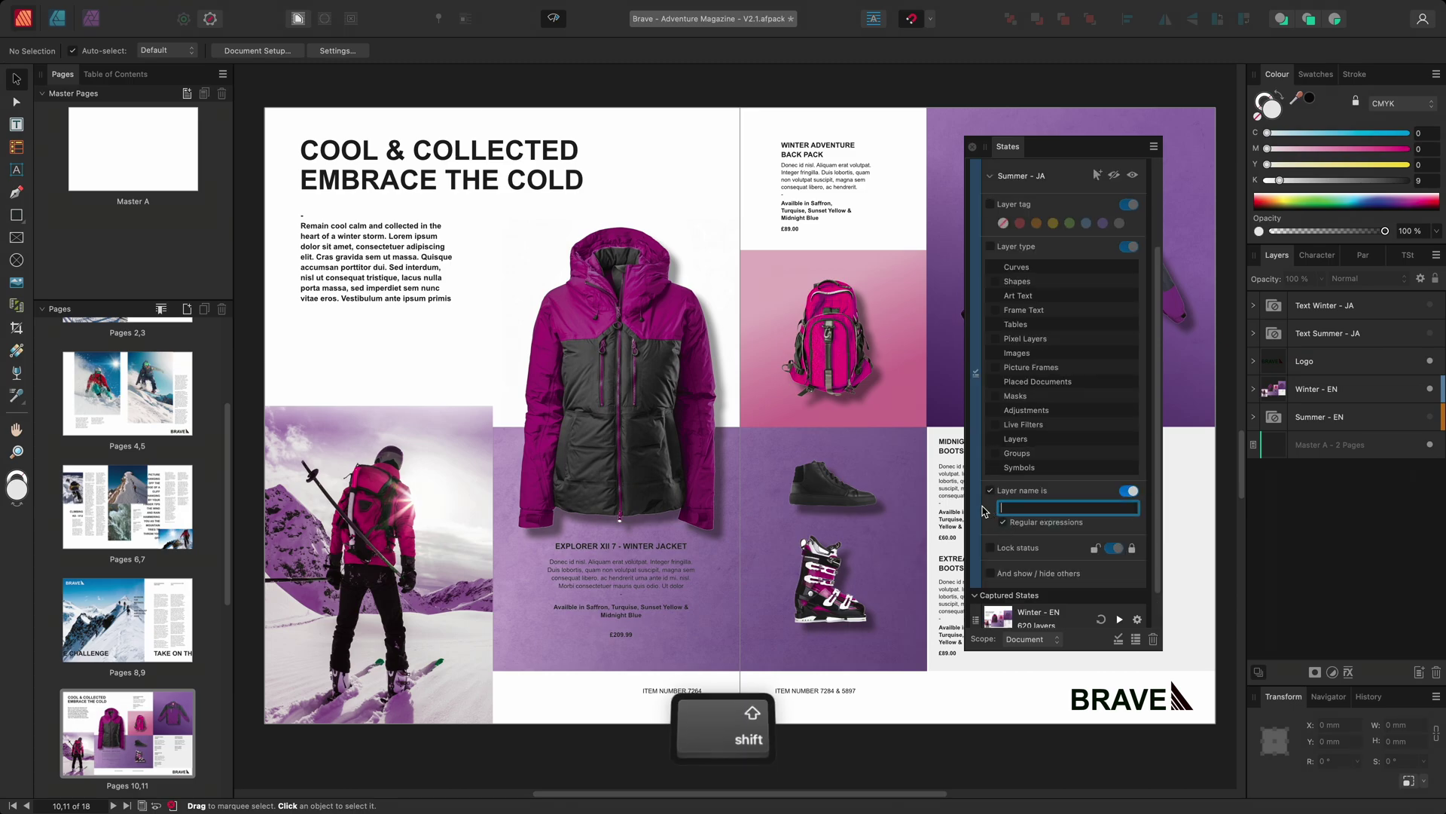
pyautogui.write('Summer - JA')
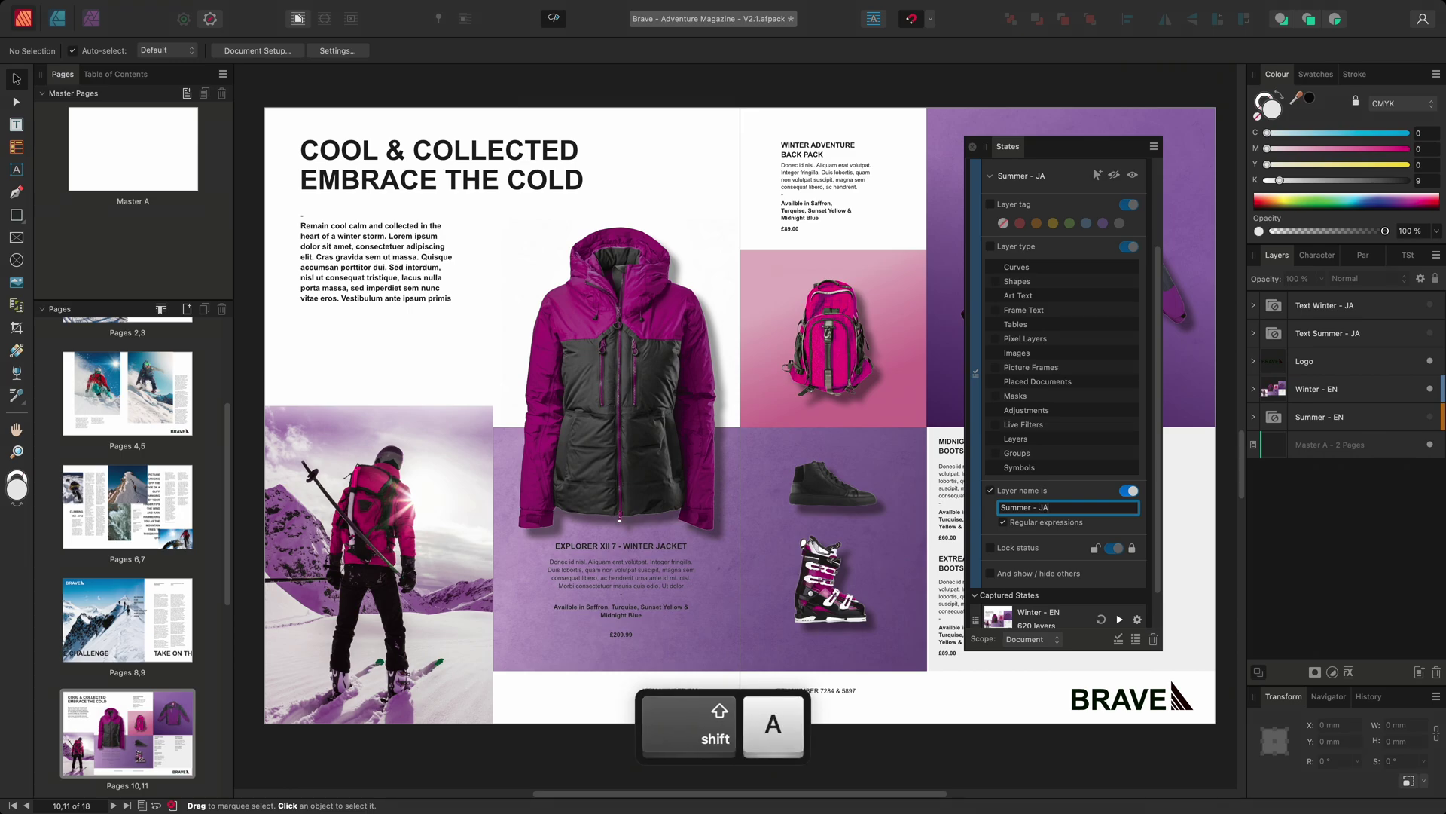
pyautogui.write('$')
pyautogui.press('Return')
pyautogui.moveTo(1160, 500); pyautogui.dragTo(1159, 388)
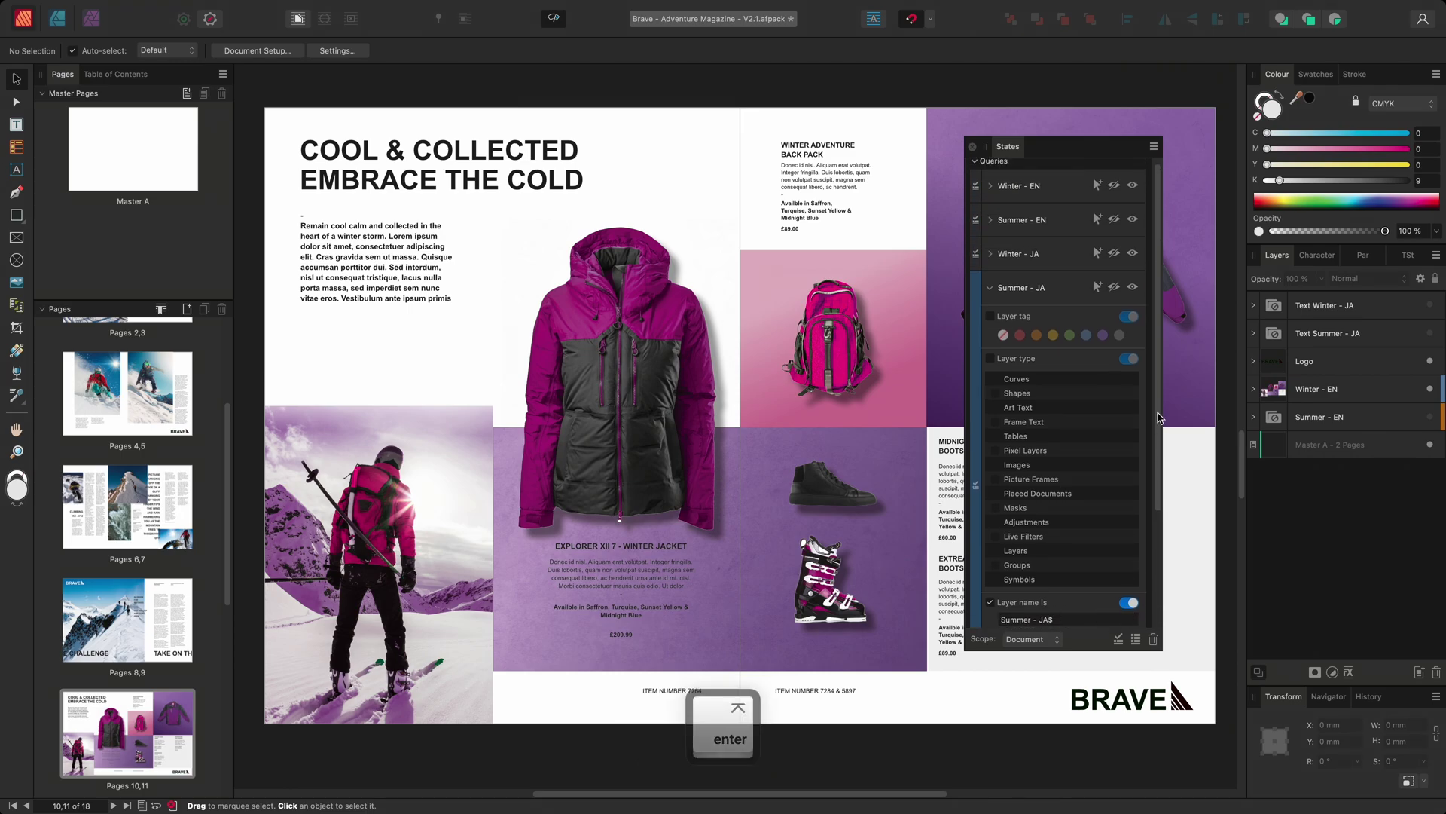
# - Hide the Winter - EN layers and show the Winter - JA layers instead
pyautogui.click(990, 292)
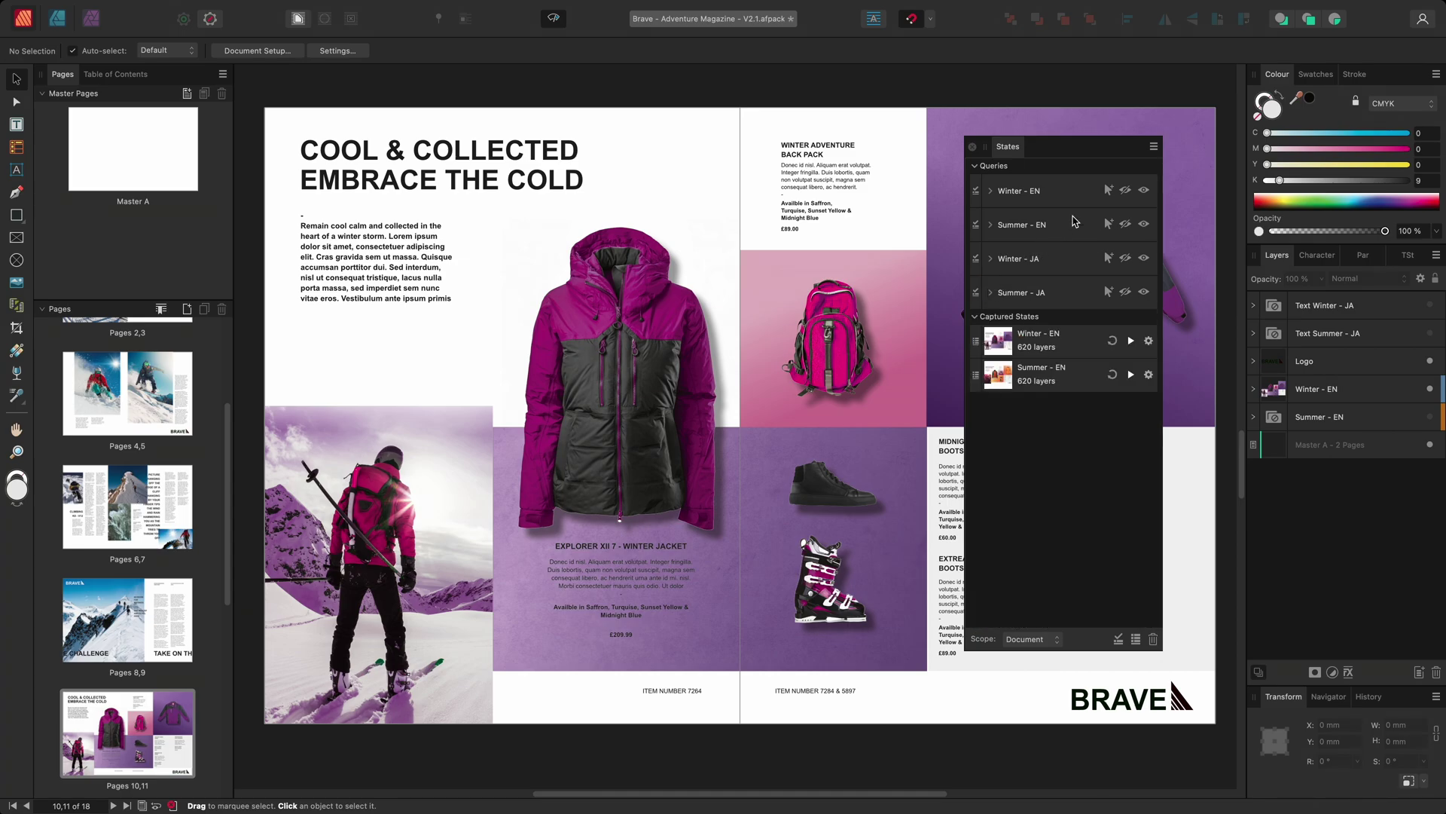
pyautogui.click(1127, 190)
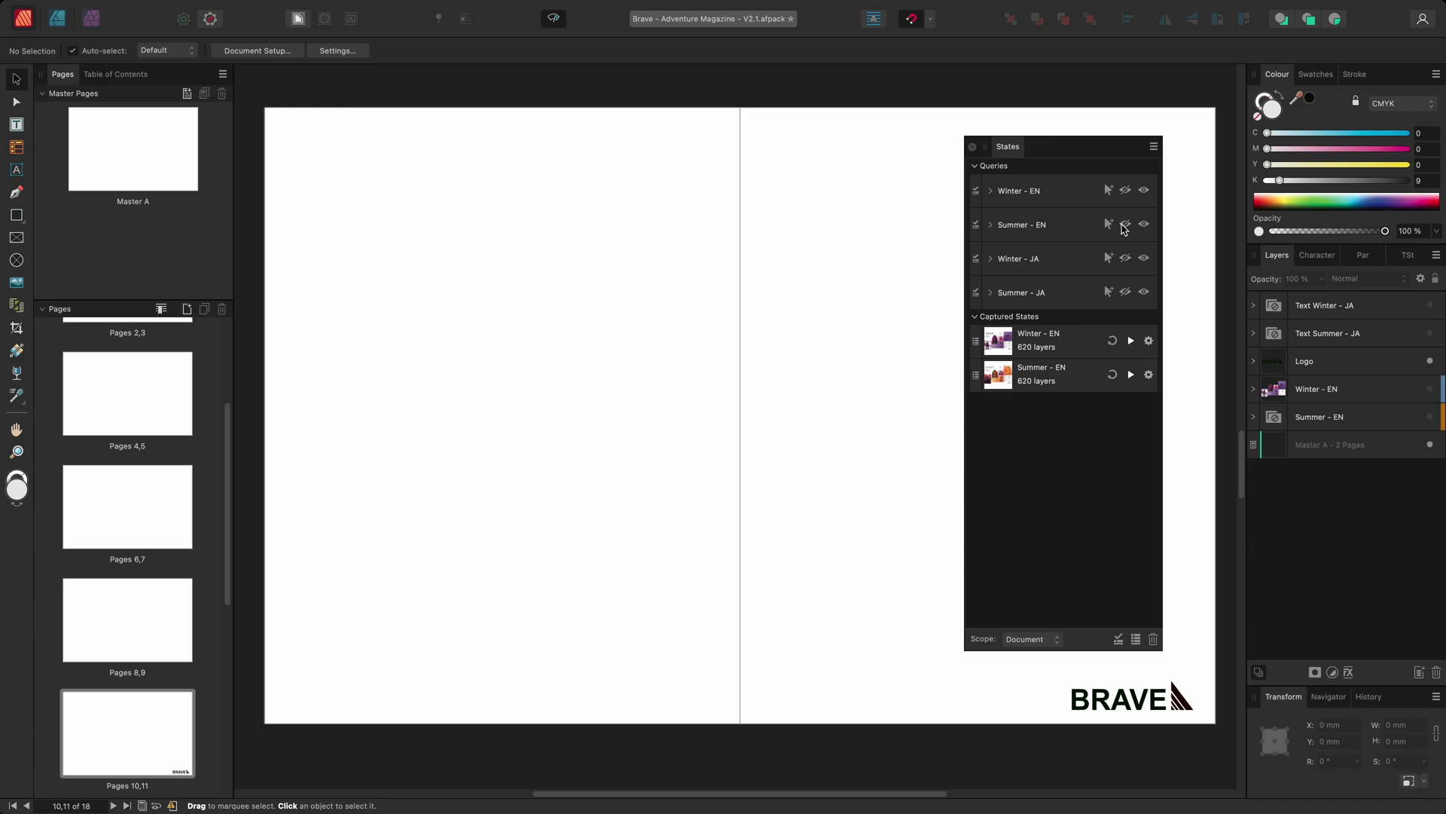
pyautogui.click(1144, 258)
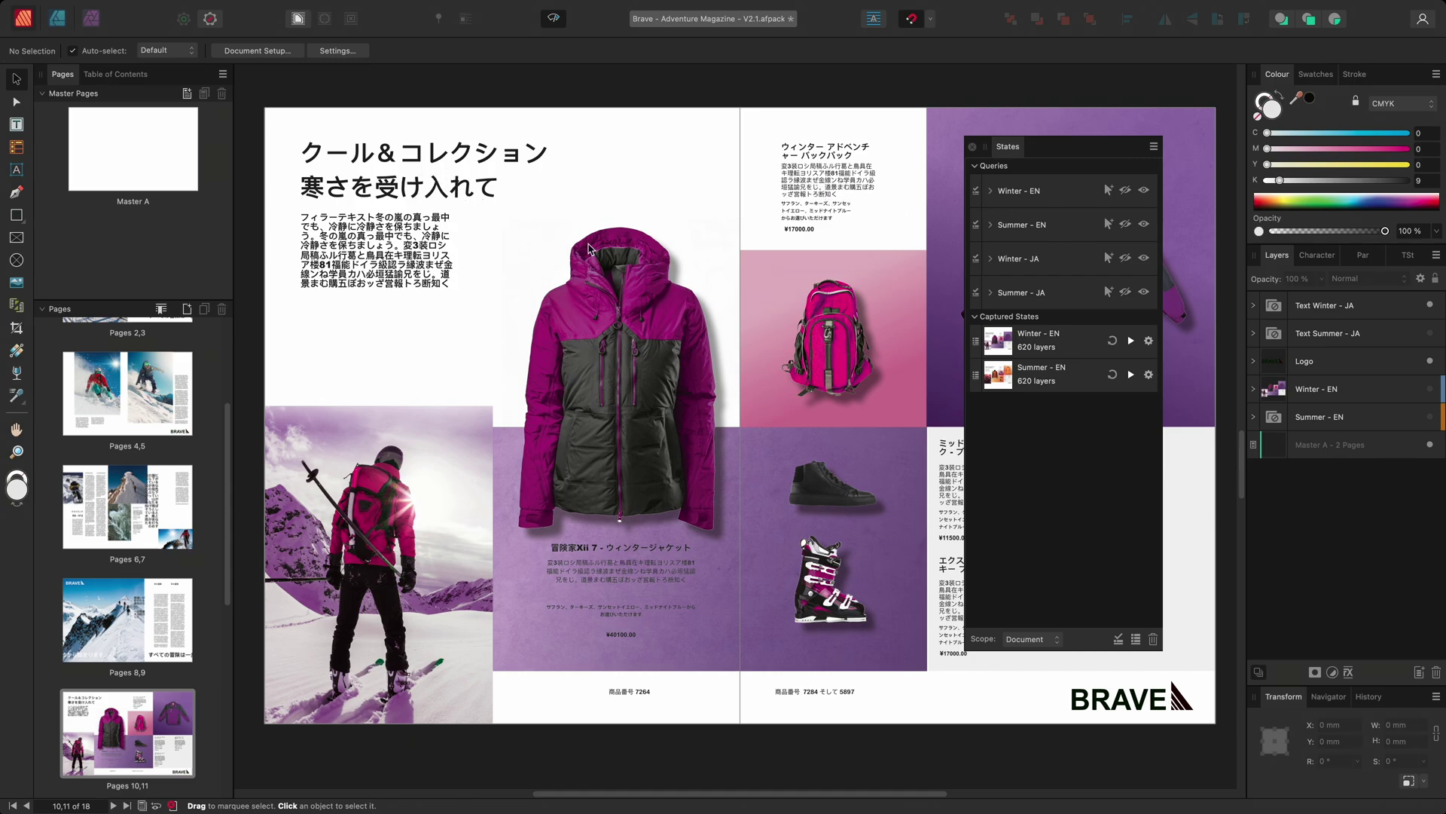
# - Capture the current Japanese winter layout as a state named 'Winter - JA'
pyautogui.click(1136, 639)
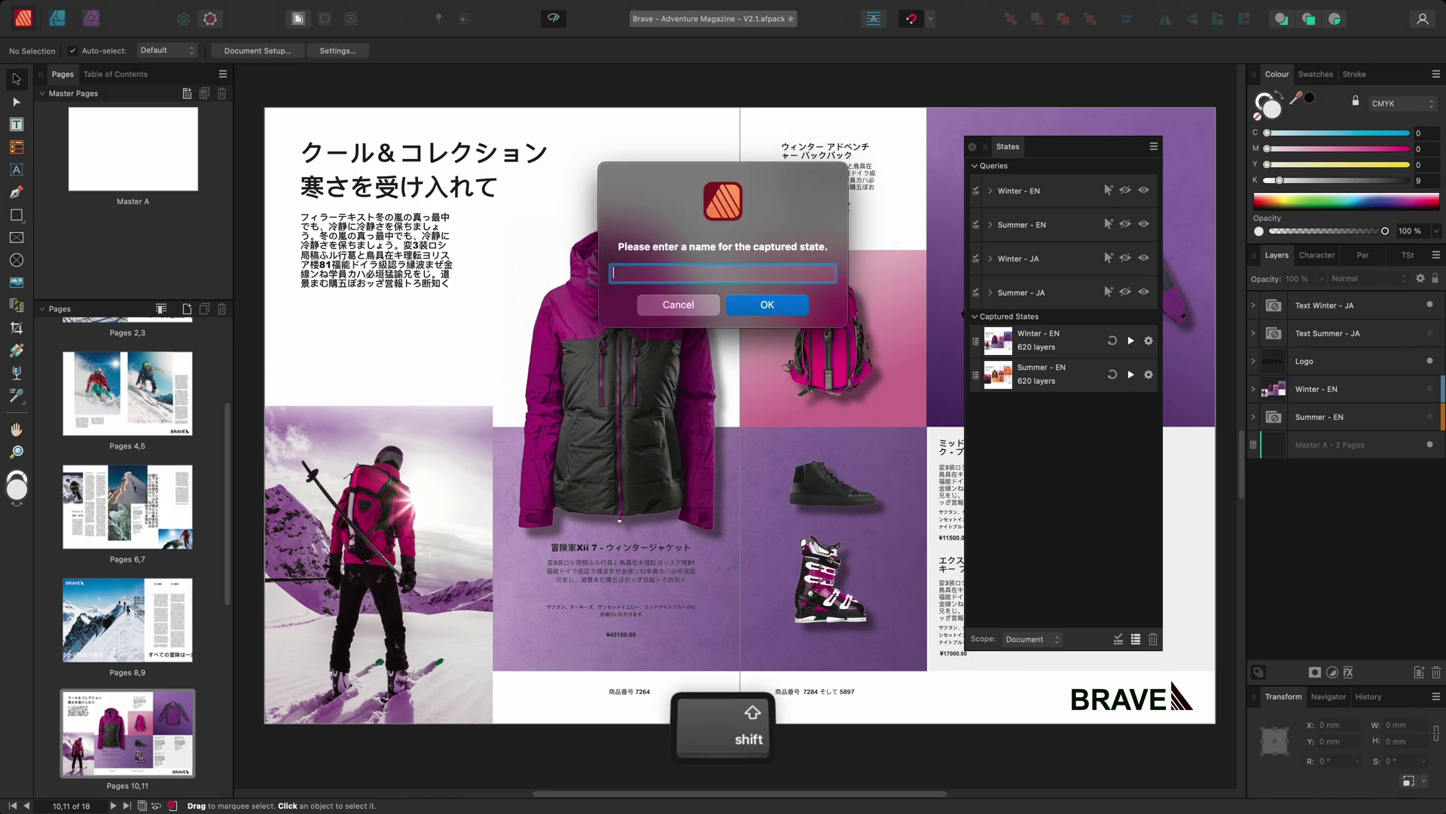
pyautogui.write('Win')
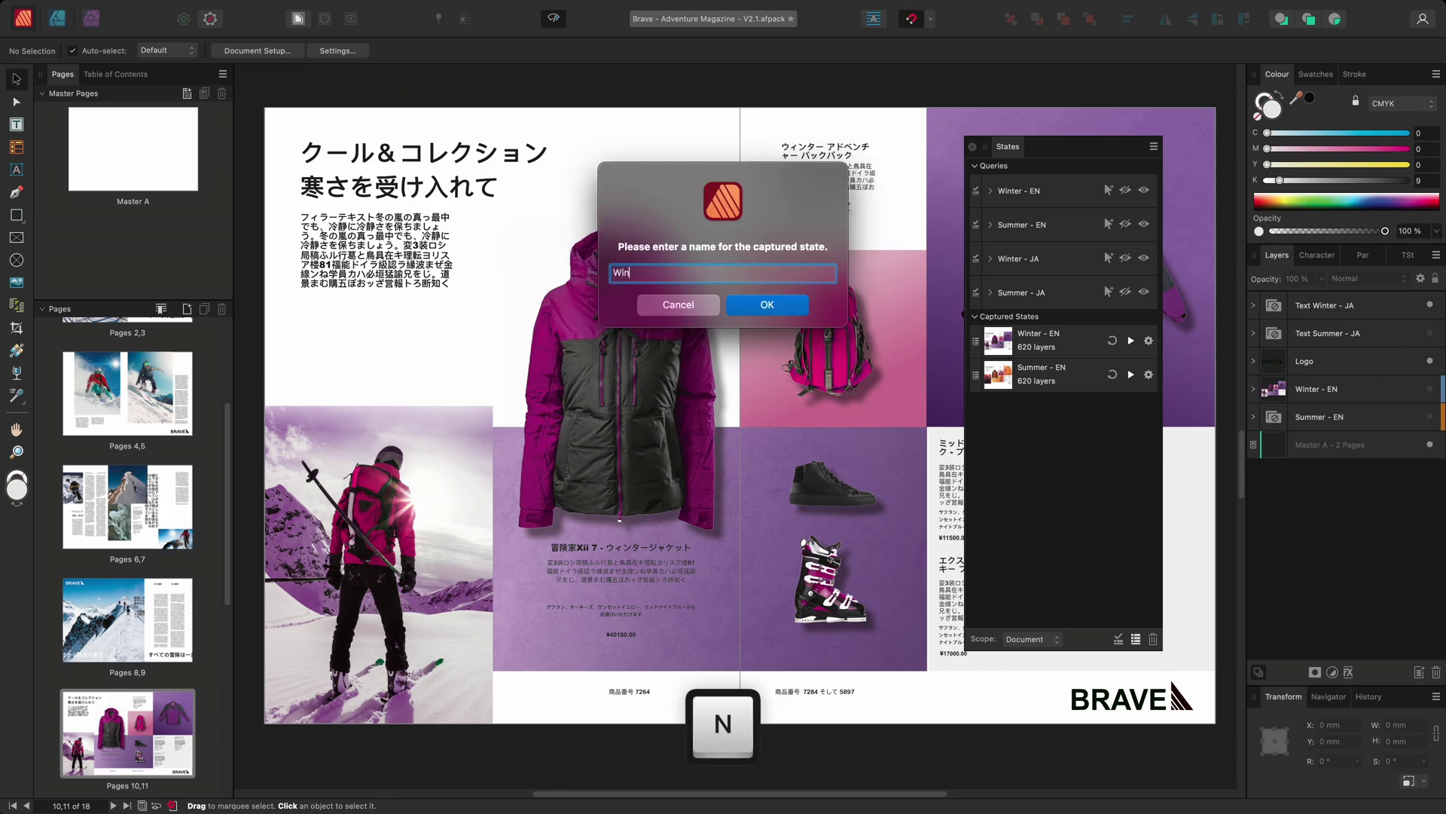
pyautogui.write('ter - JA')
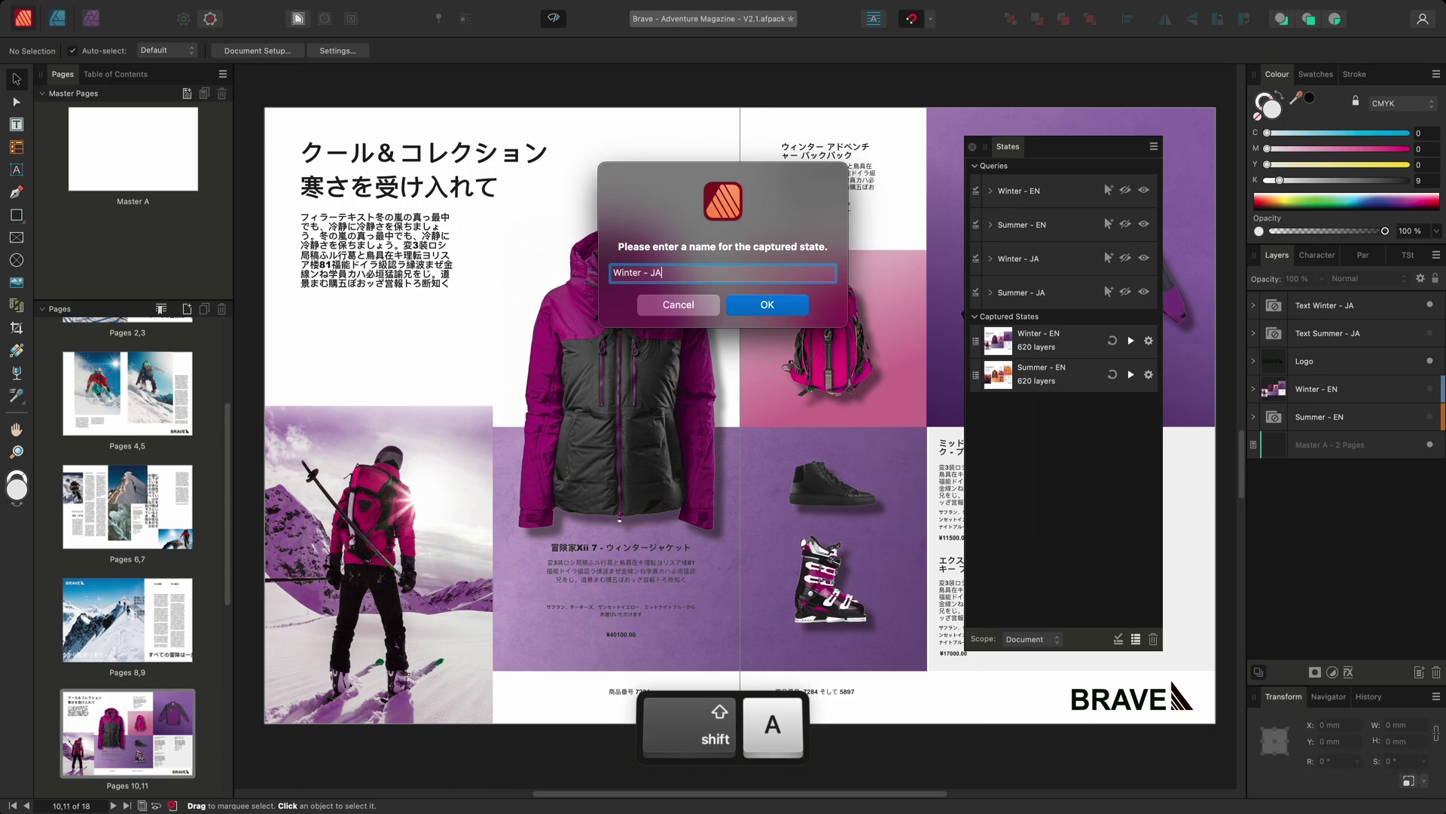
pyautogui.press('Return')
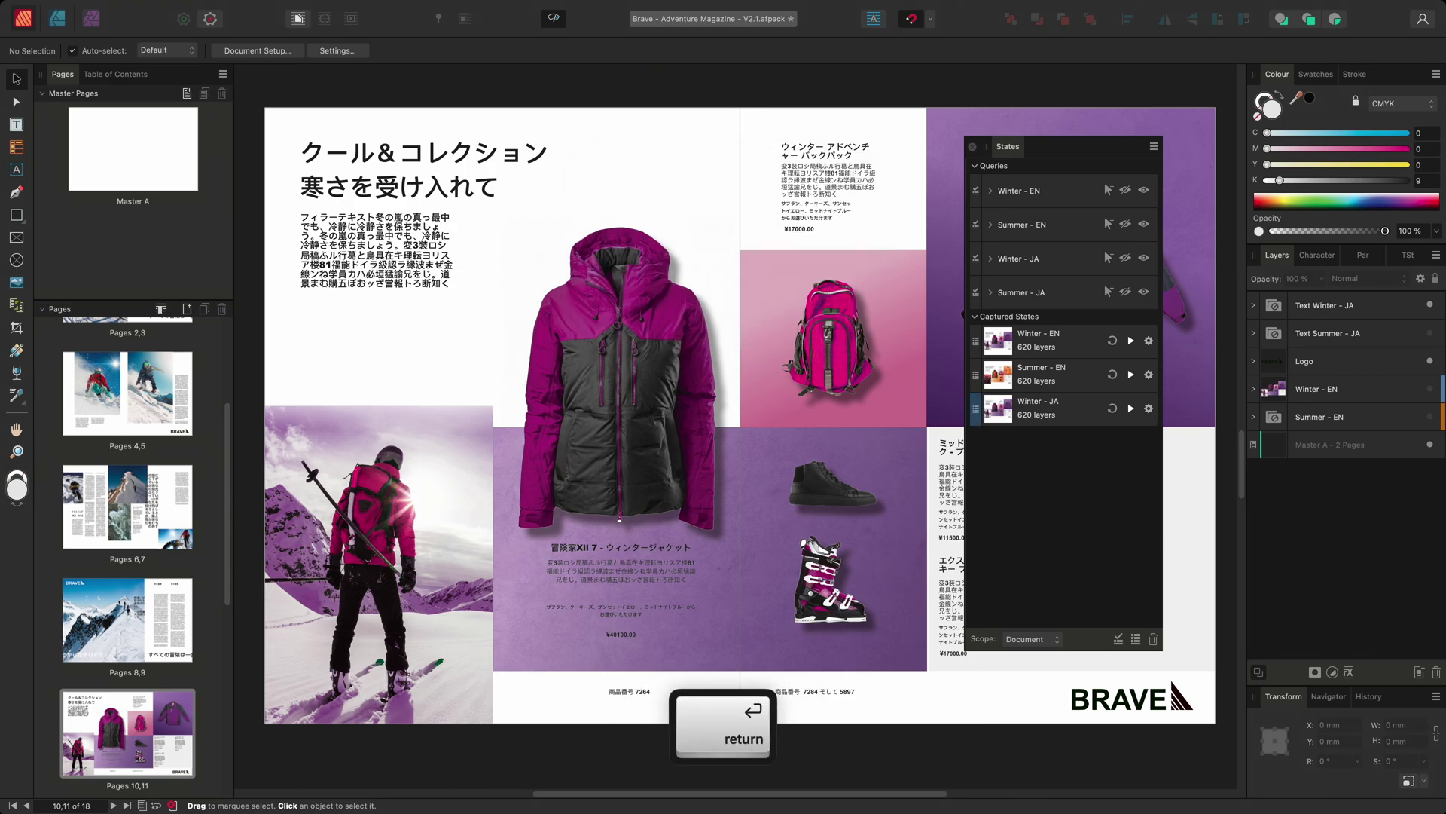
# - Hide the winter layers, show Japanese summer, and capture it as 'Summer - JA'
pyautogui.click(1125, 259)
pyautogui.click(1144, 291)
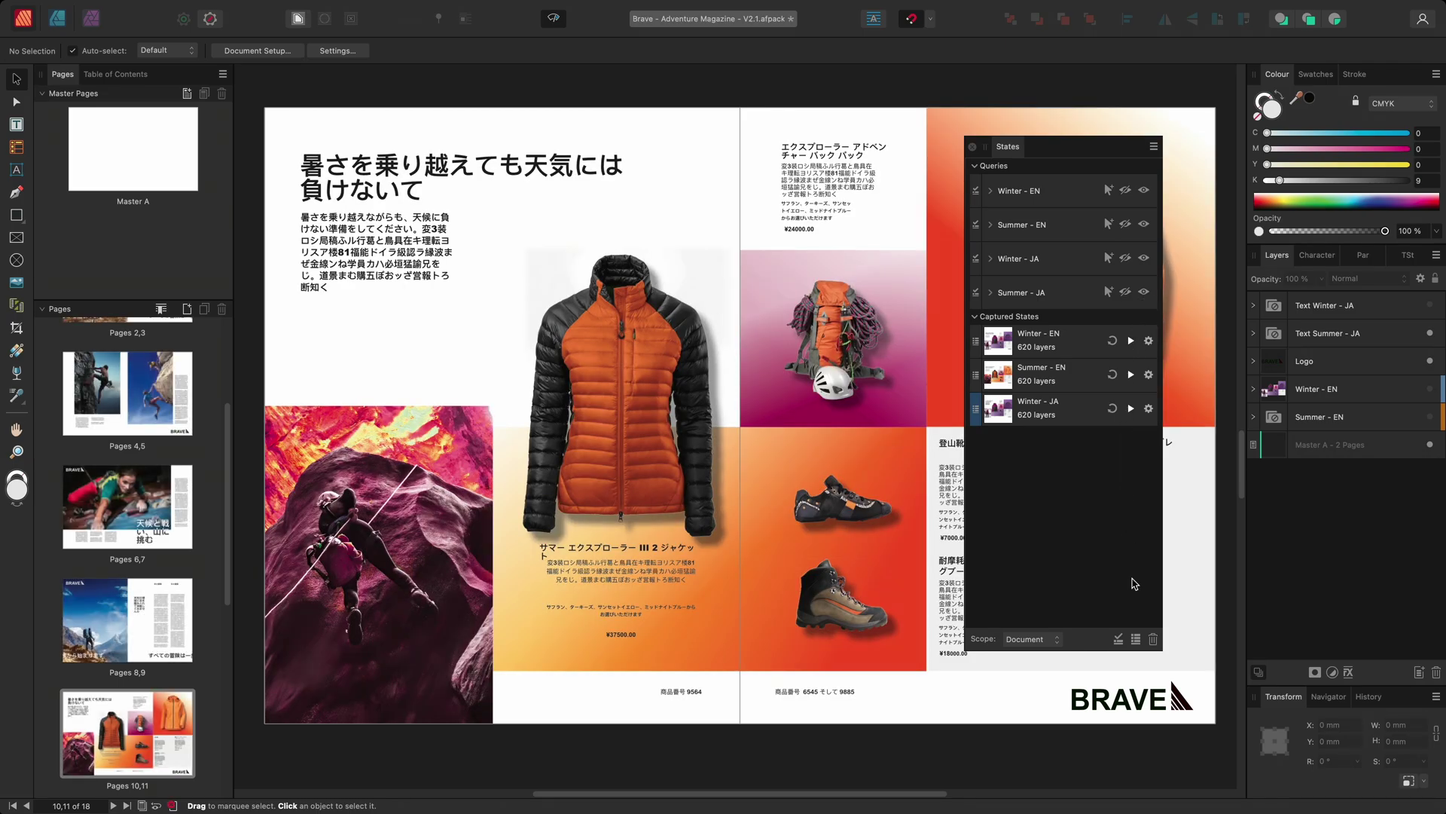
pyautogui.click(1136, 639)
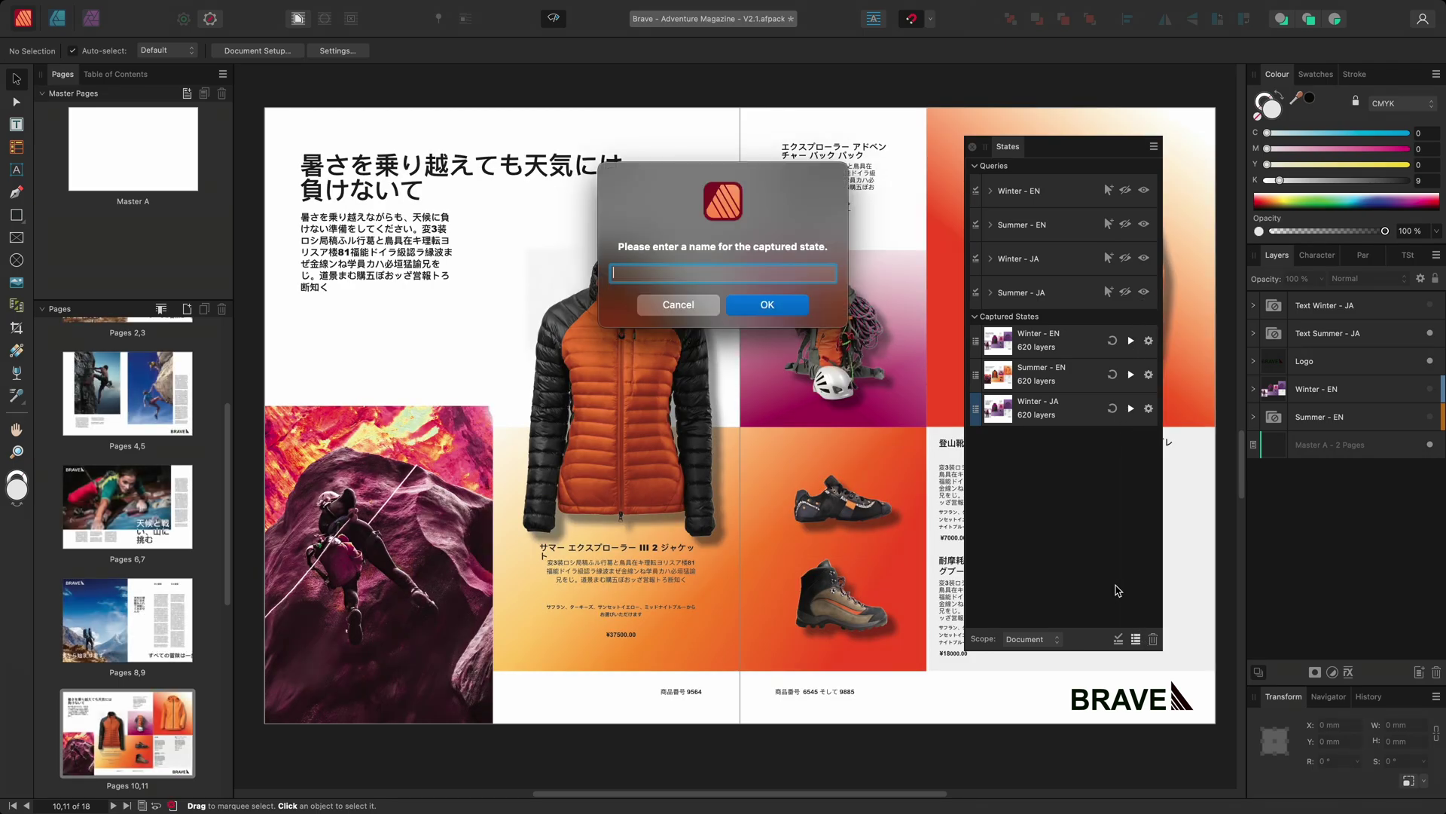
pyautogui.write('Summer - ')
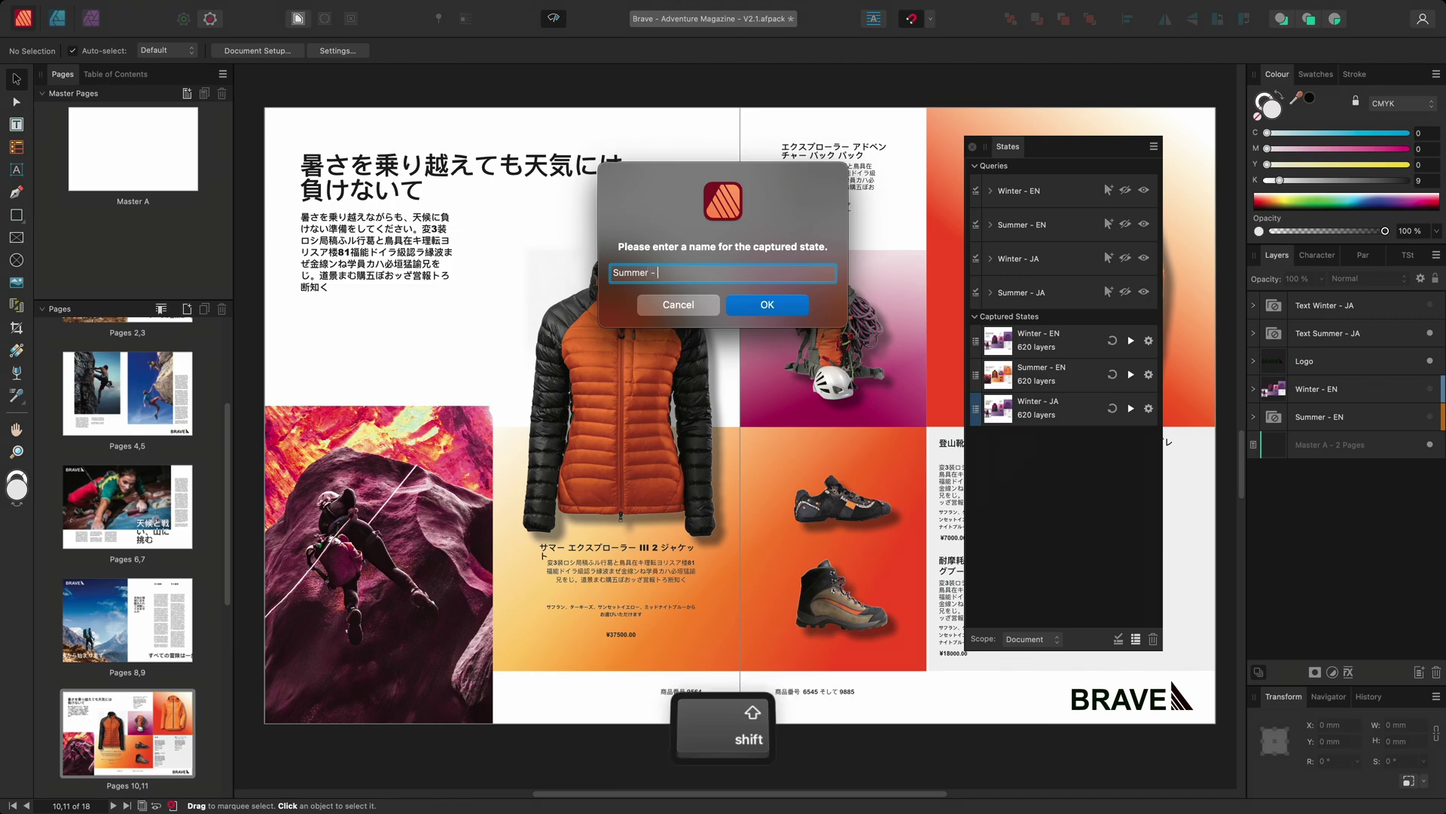
pyautogui.write('JA')
pyautogui.press('Return')
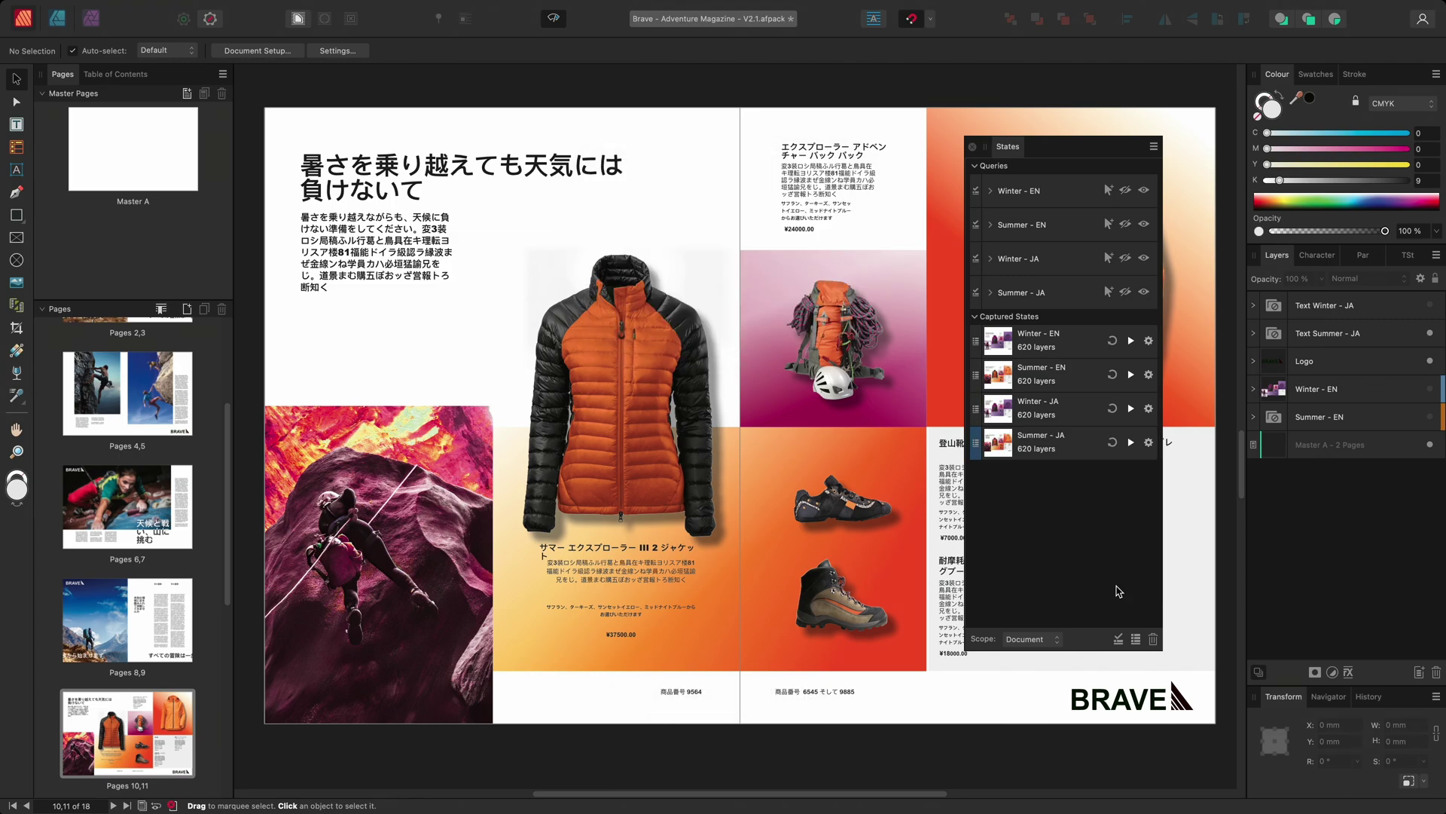
# - Apply Winter - EN, Summer - EN, Winter - JA and Summer - JA in turn, ending on Winter - EN
pyautogui.click(1131, 342)
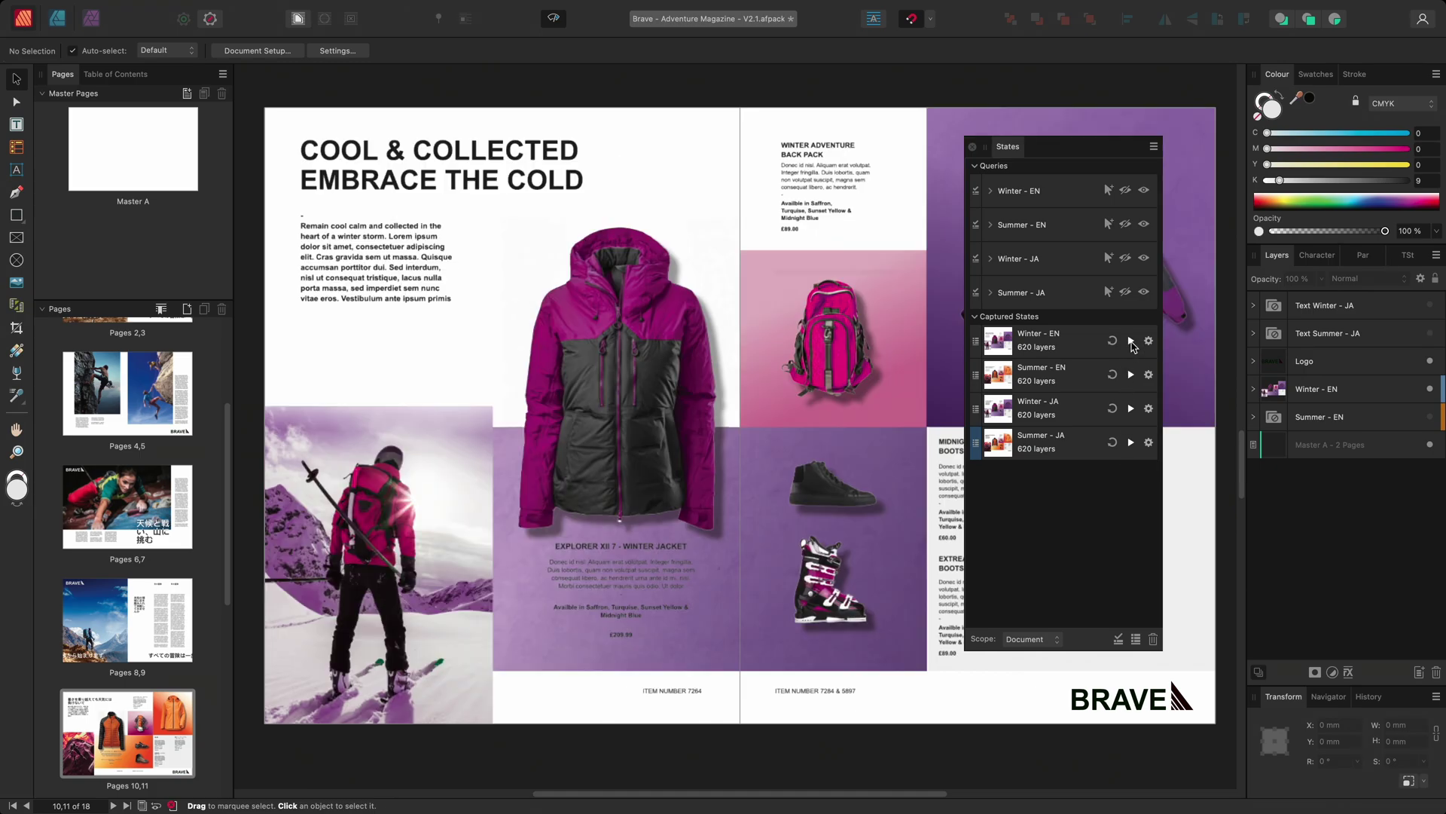
pyautogui.click(1132, 374)
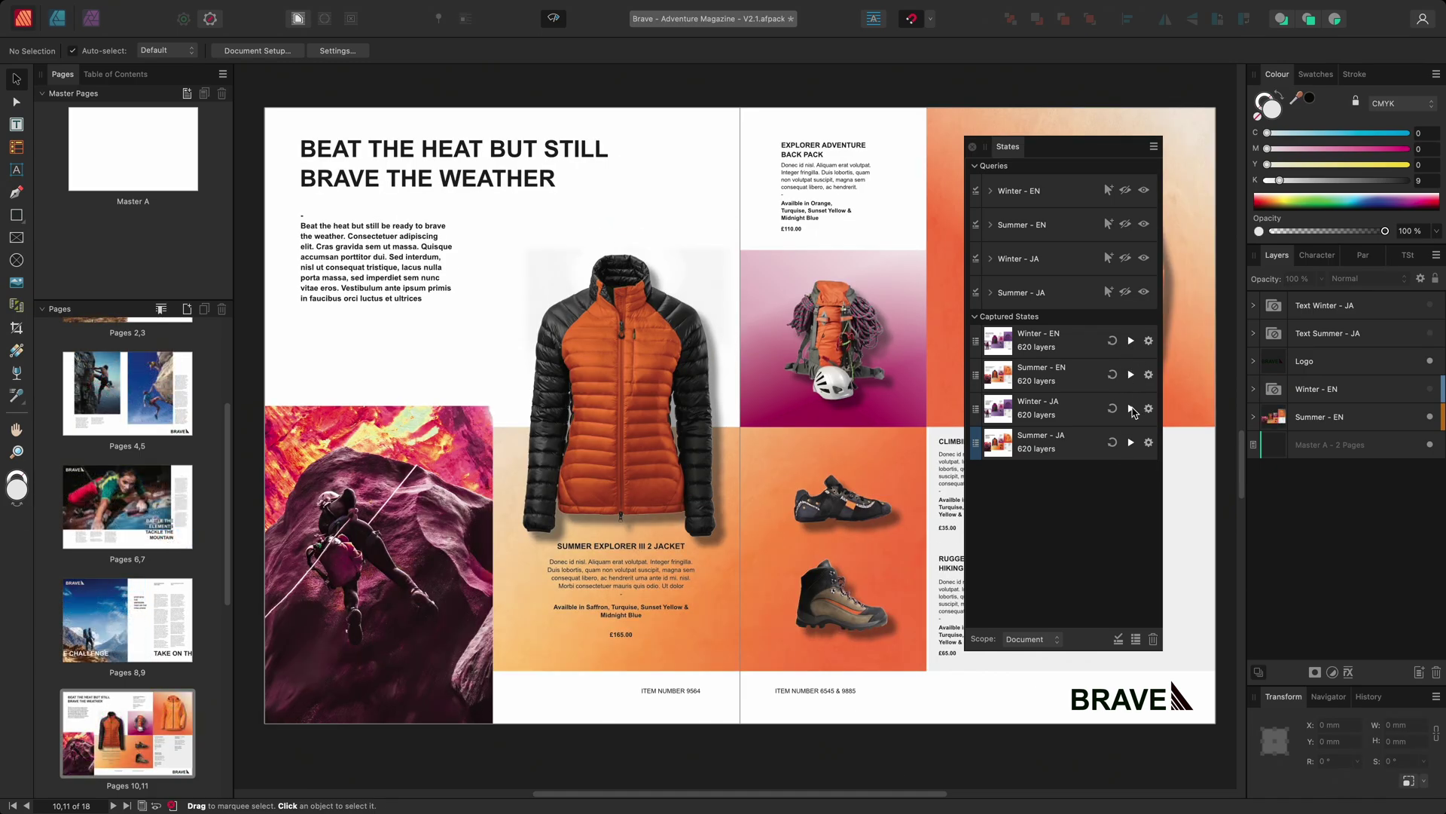
pyautogui.click(1131, 408)
pyautogui.click(1130, 443)
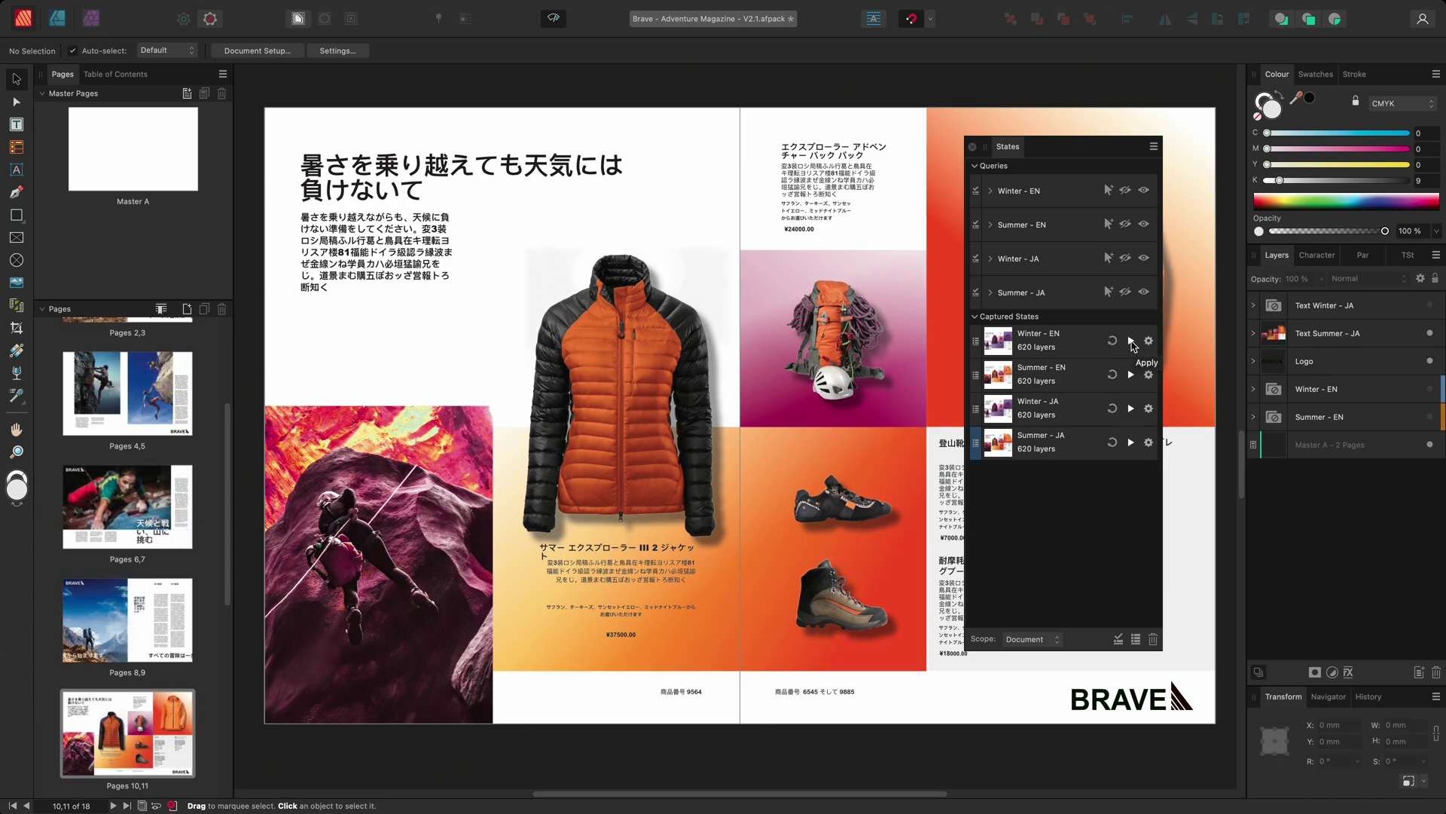
pyautogui.click(1132, 341)
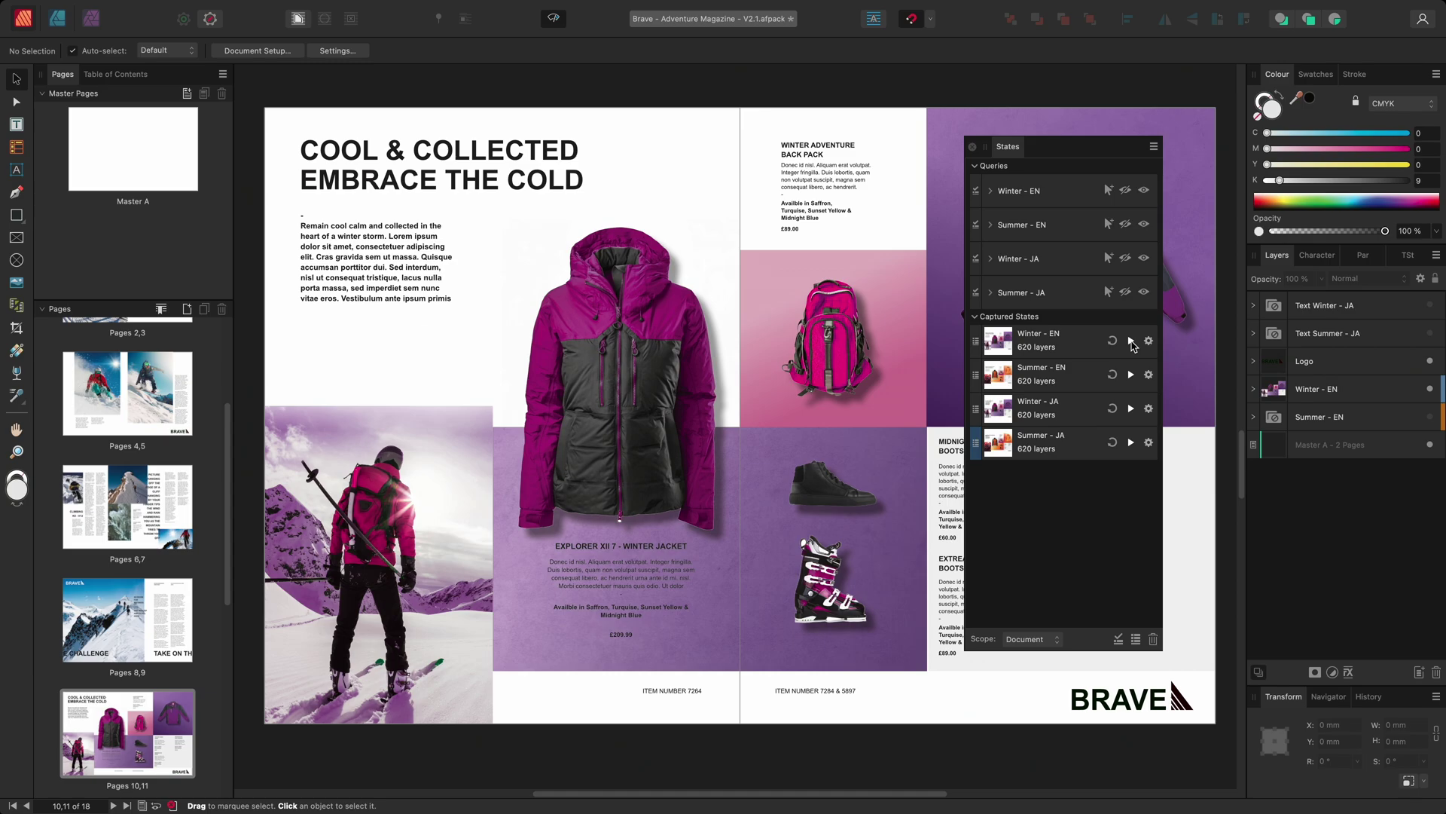
# - Add a new layer query named 'Images'
pyautogui.click(1120, 639)
pyautogui.write('Im')
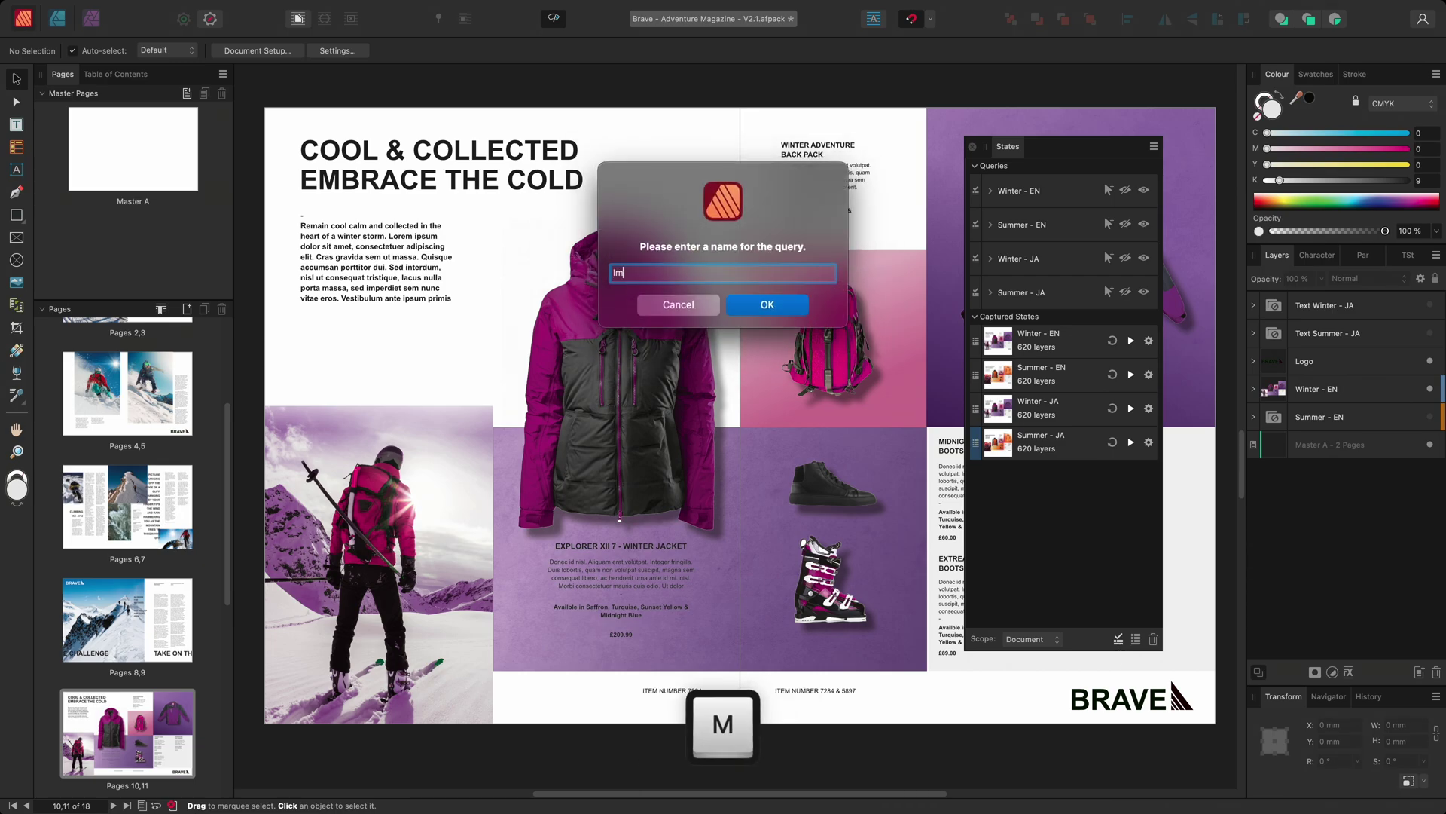
pyautogui.write('ages')
pyautogui.press('Return')
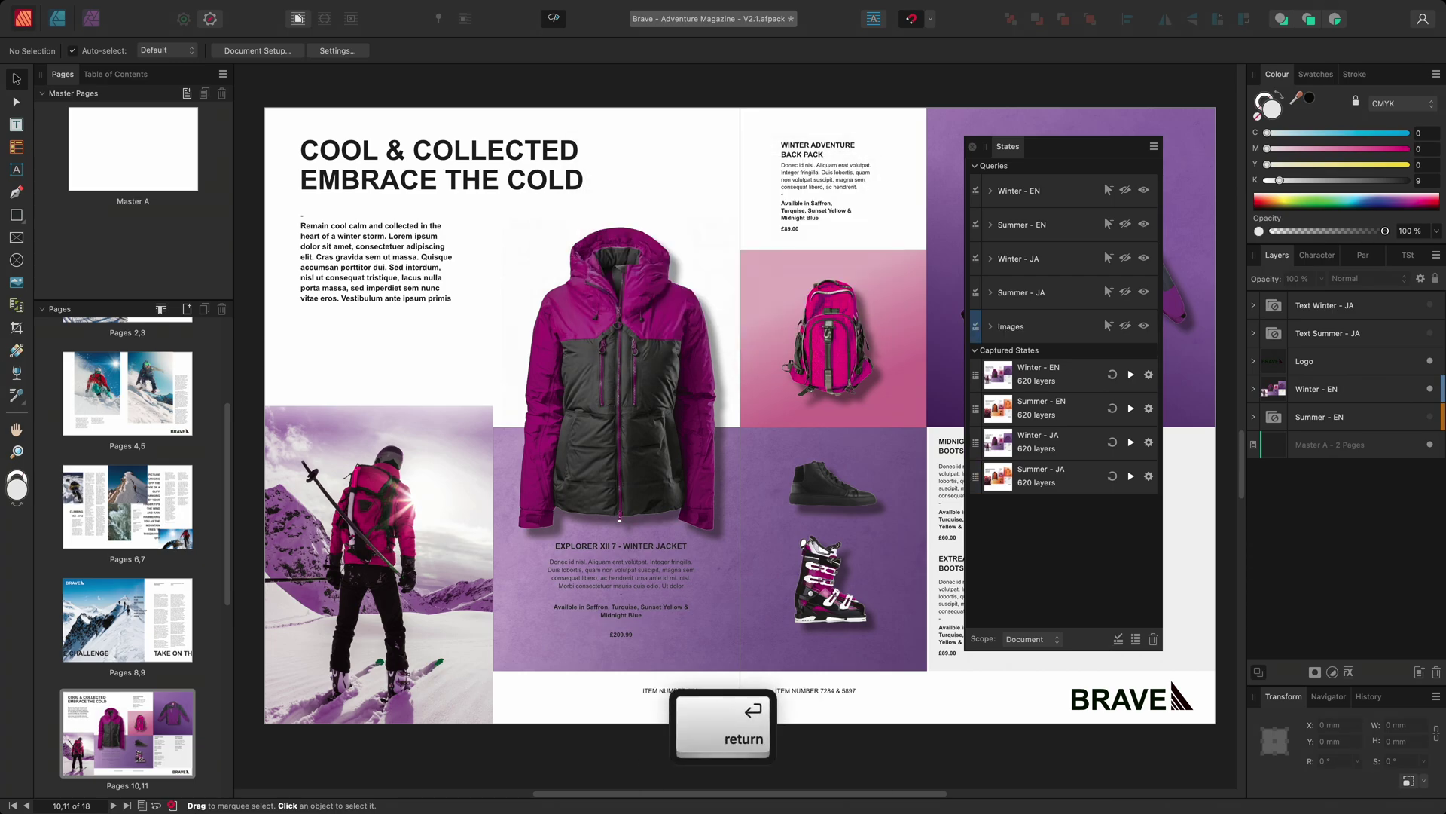
# - Set the Images query to Layer type is Images, then select and delete all 70 images
pyautogui.click(989, 326)
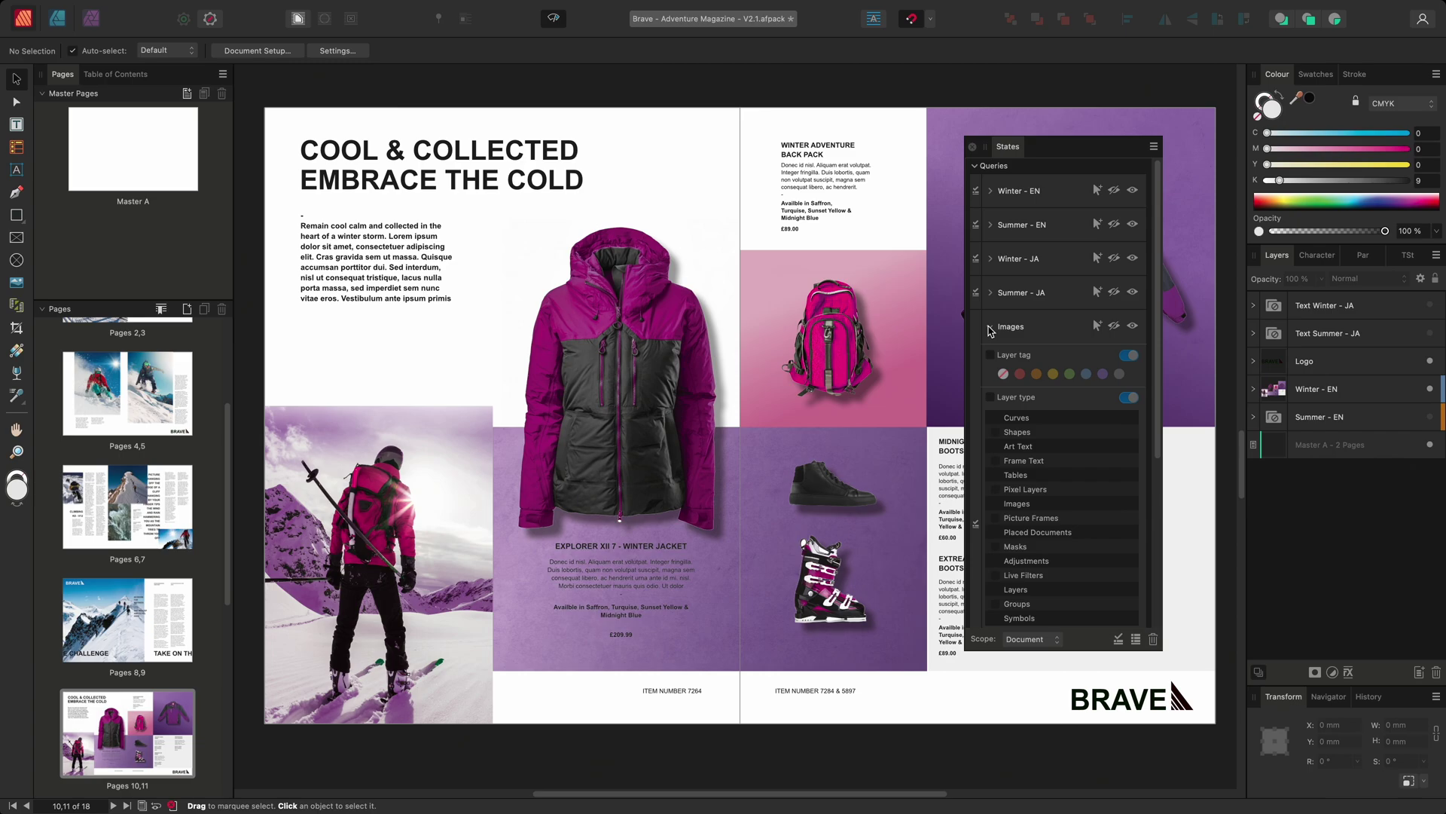
pyautogui.click(991, 396)
pyautogui.scroll(-3, 992, 401)
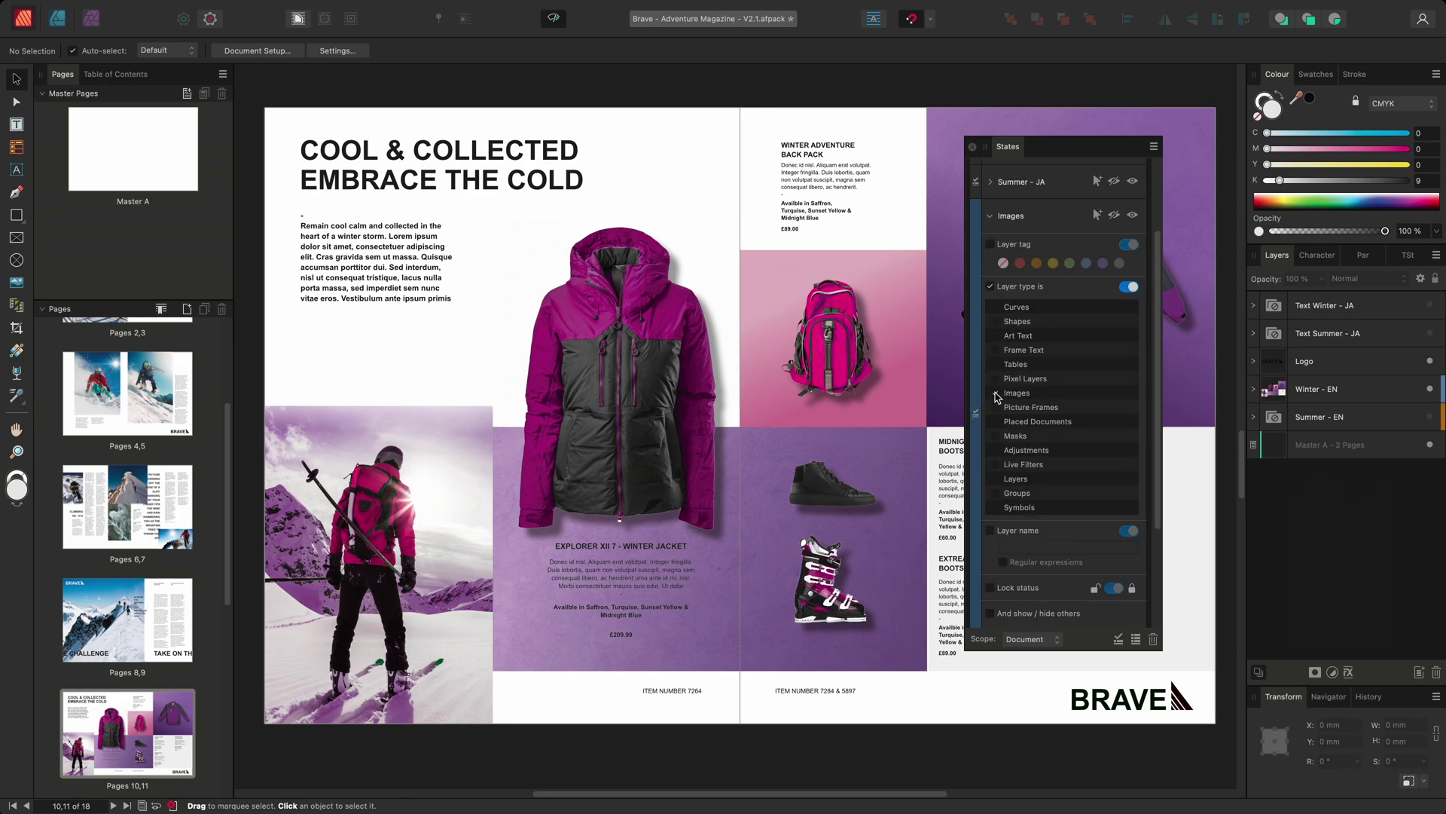
pyautogui.click(997, 395)
pyautogui.click(1098, 216)
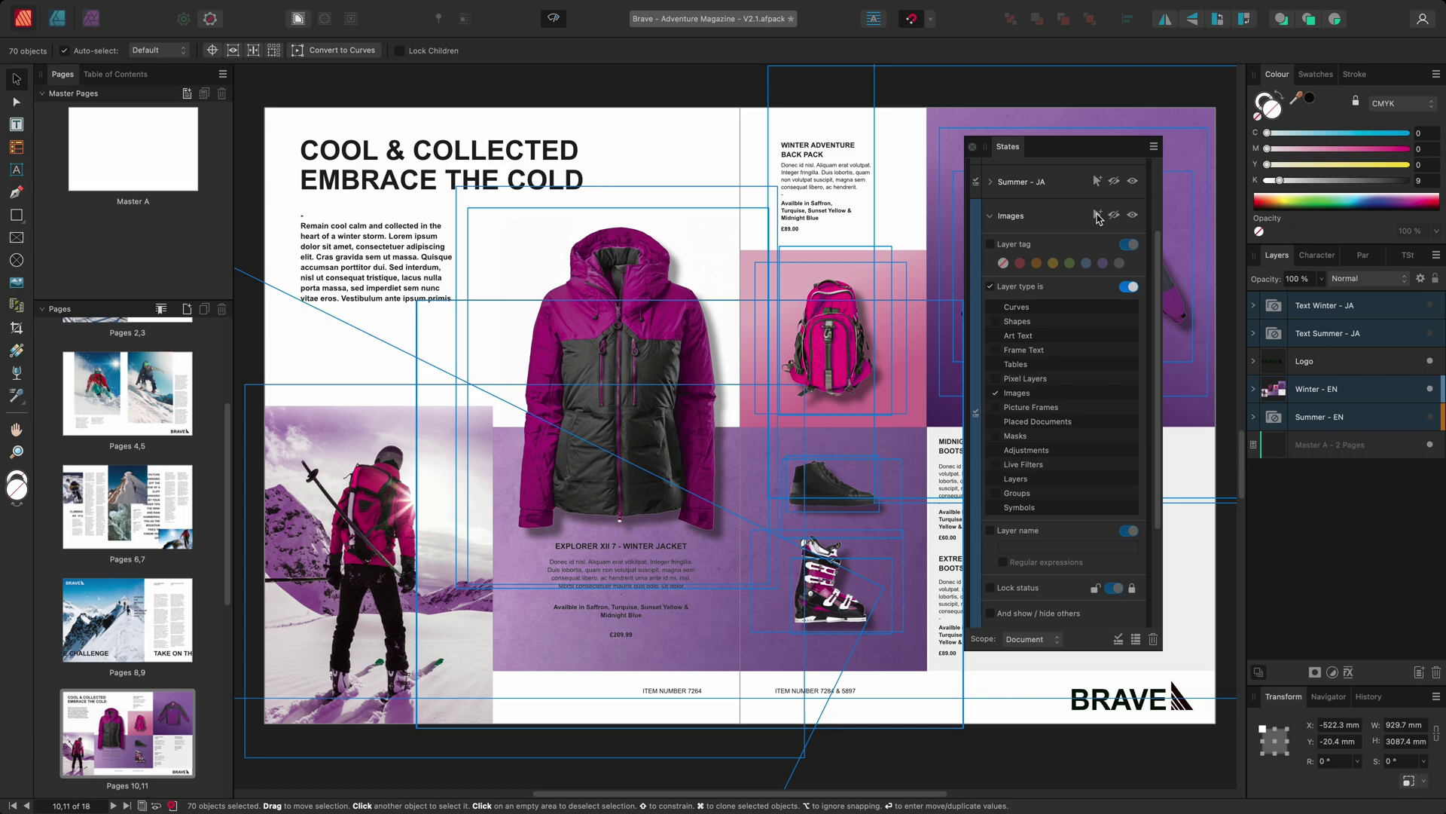
pyautogui.press('BackSpace')
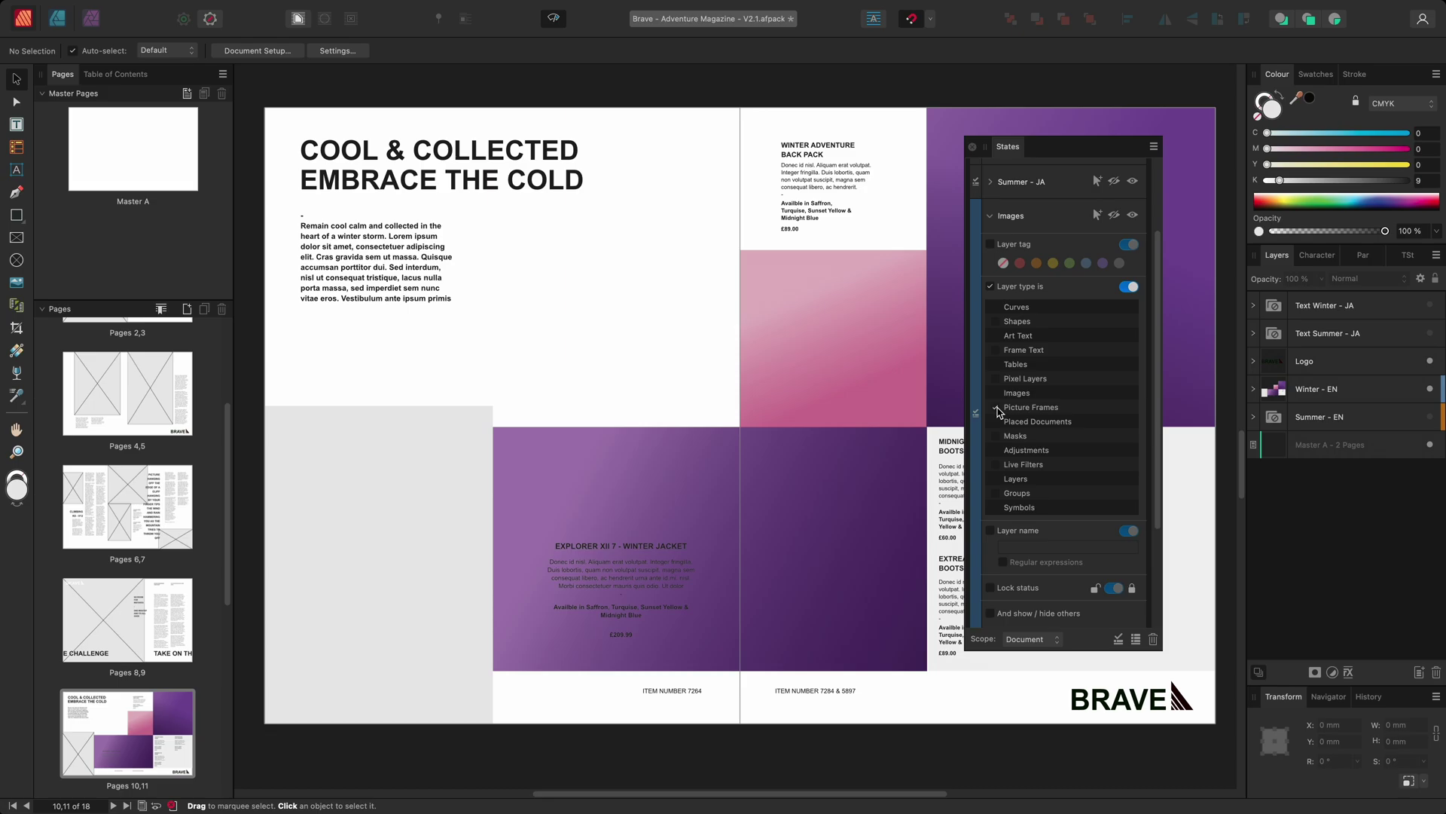
# - Select all picture frames through the Images query, fill them with K 20 grey, then deselect
pyautogui.click(1098, 217)
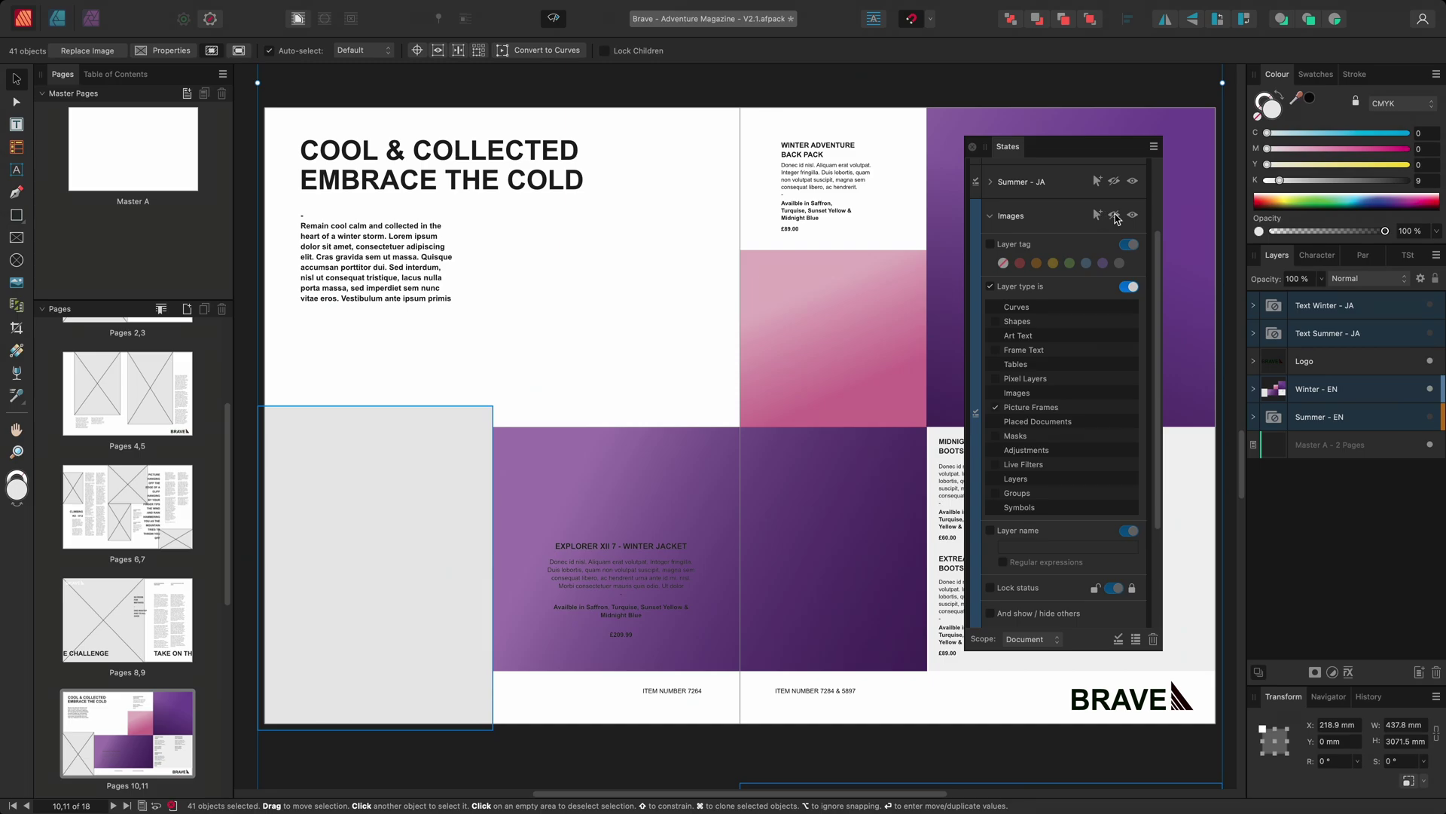
pyautogui.moveTo(1280, 183); pyautogui.dragTo(1295, 183)
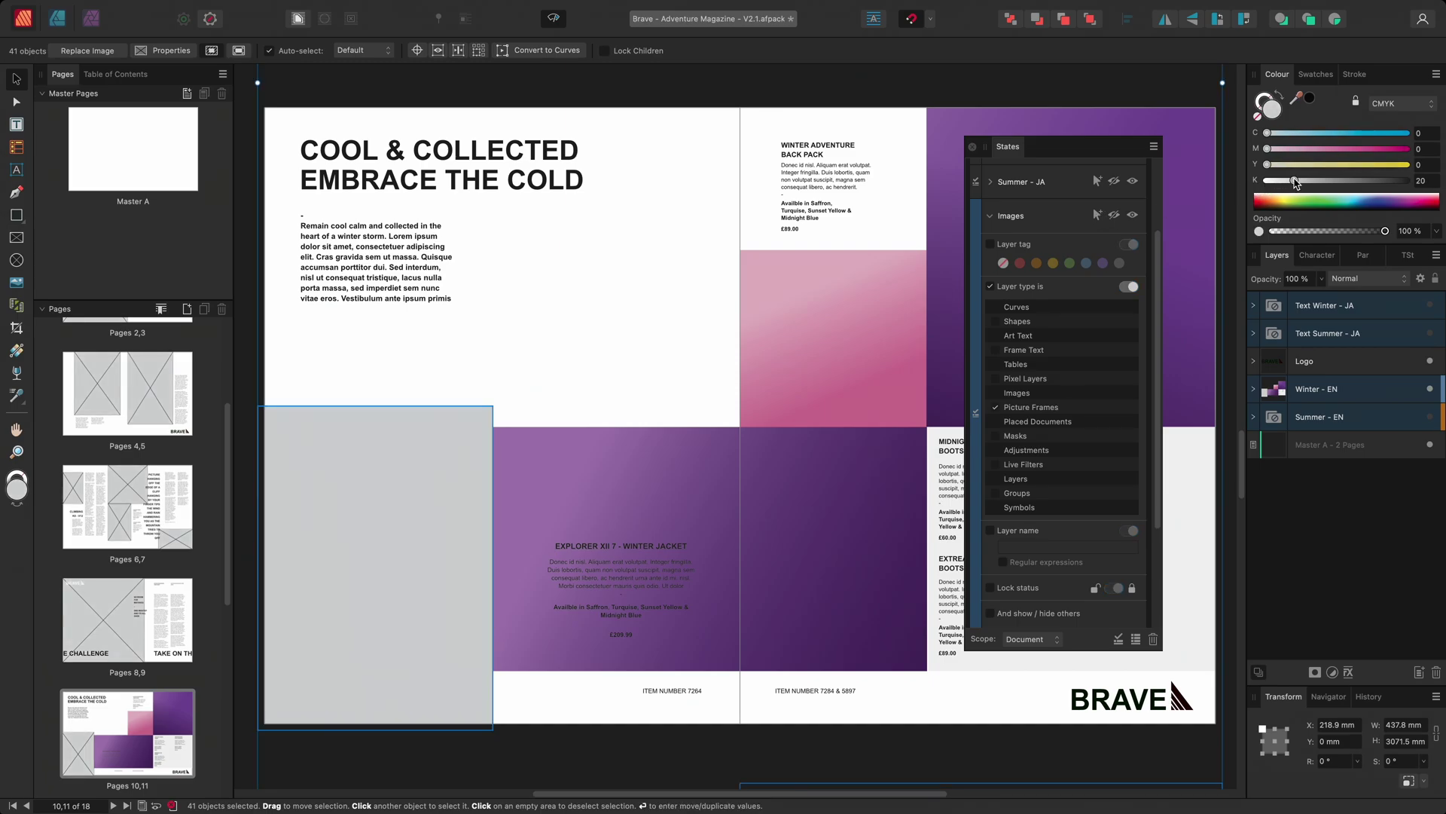
pyautogui.click(990, 217)
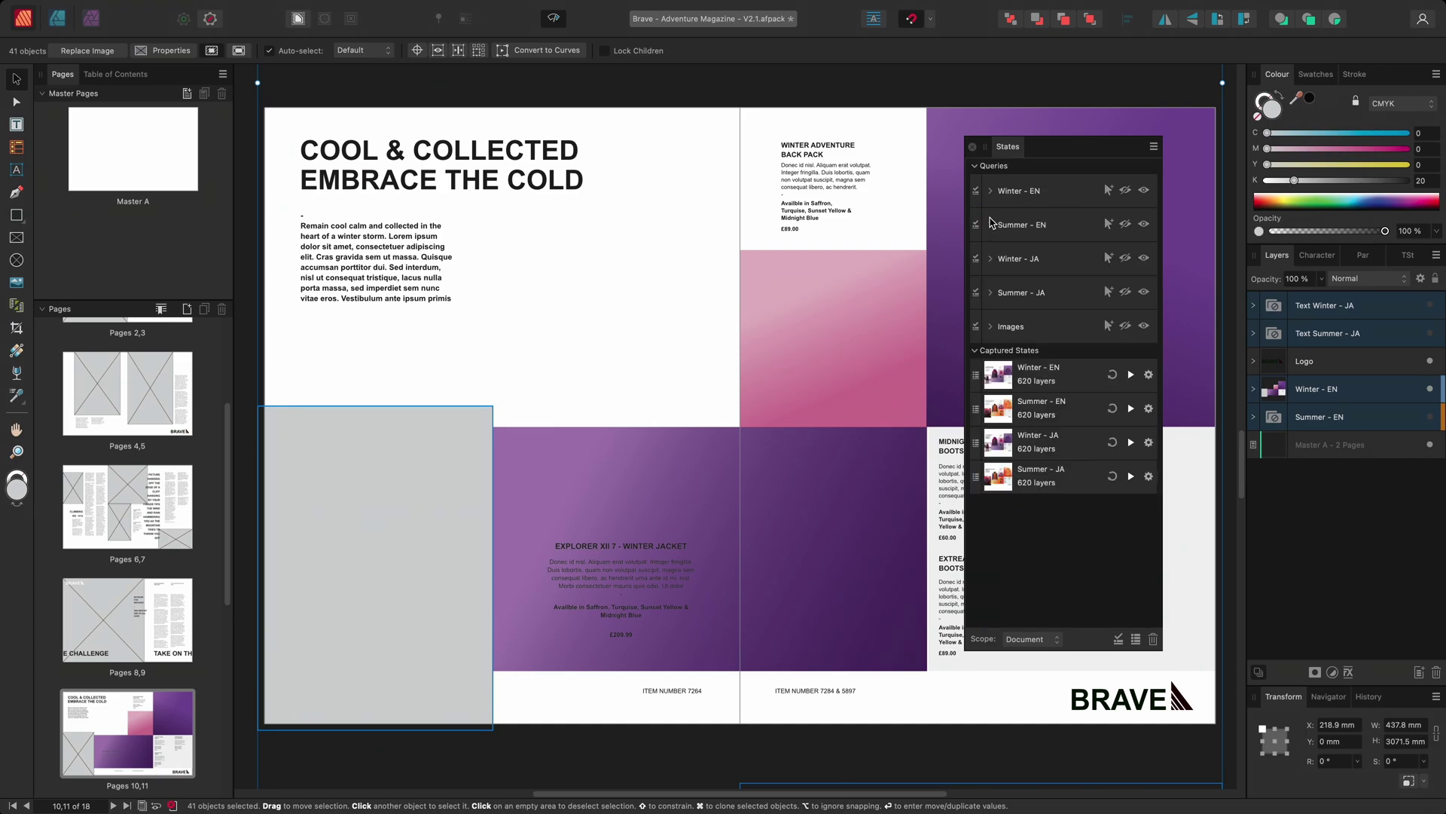
pyautogui.click(1231, 282)
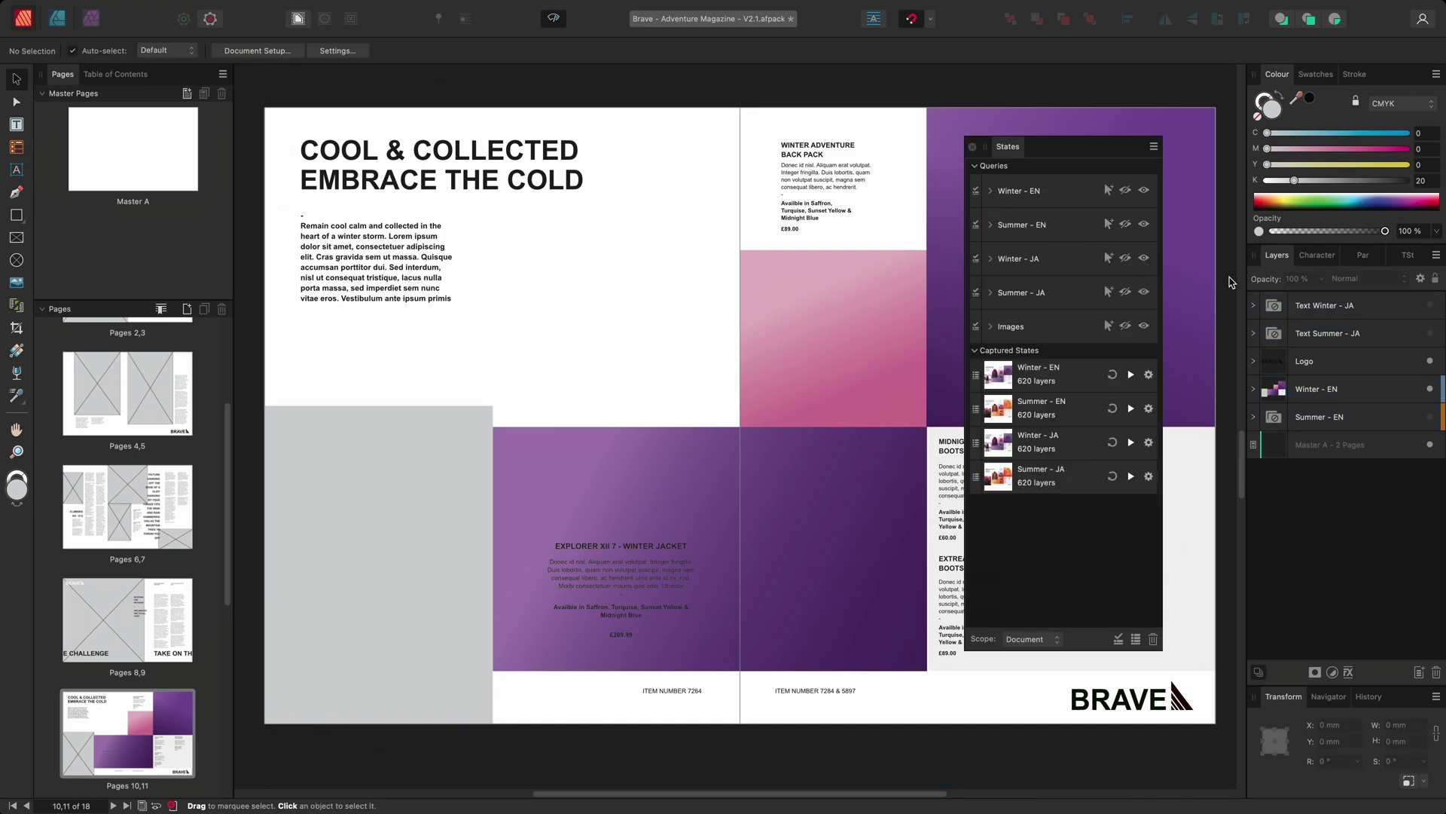
# - Add artistic text 'TEMPLATE' on the spread, coloured white at about 50% opacity
pyautogui.click(15, 171)
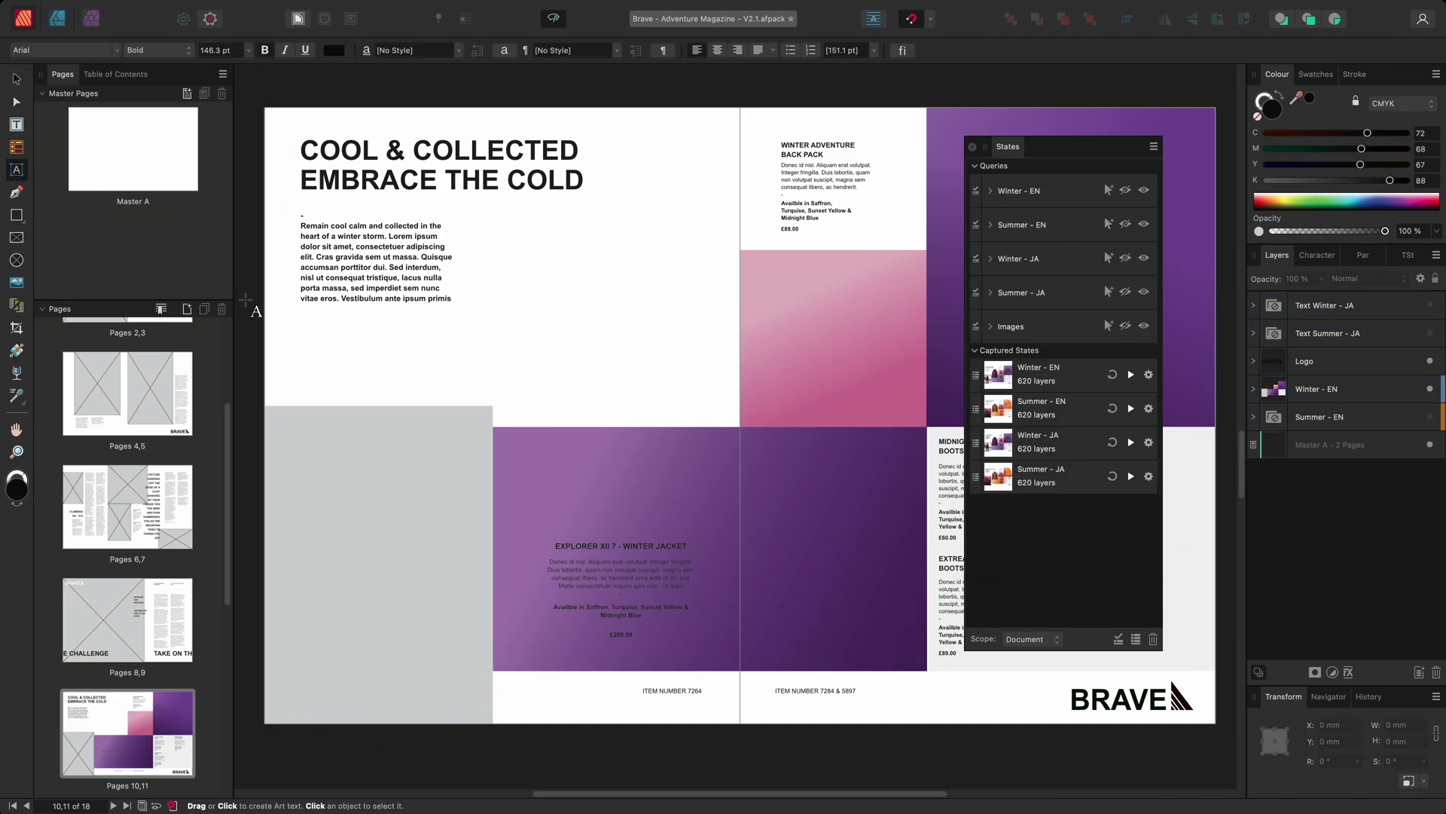
pyautogui.moveTo(301, 336); pyautogui.dragTo(372, 422)
pyautogui.write('TEMPLATE')
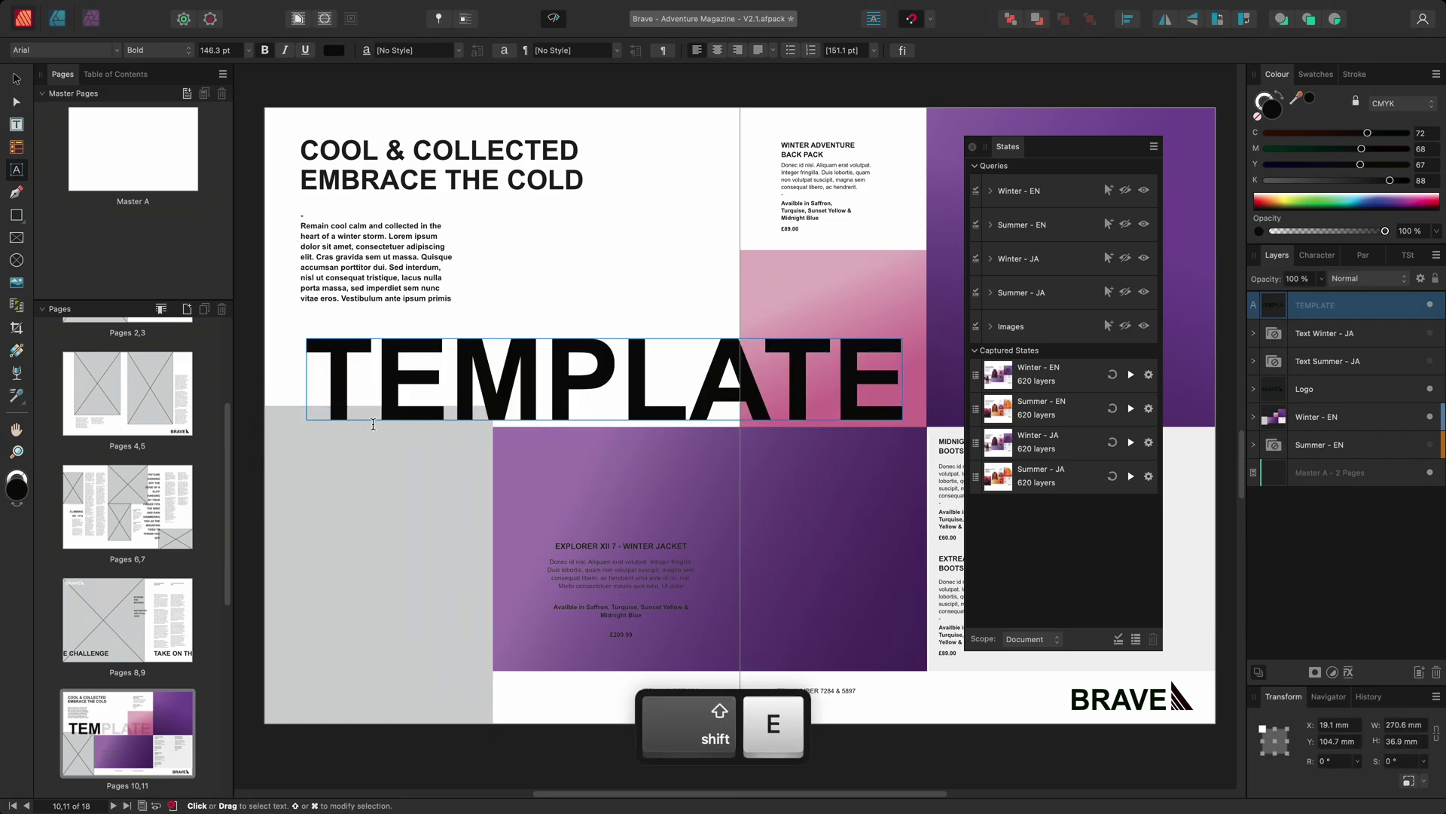
pyautogui.press('super+a')
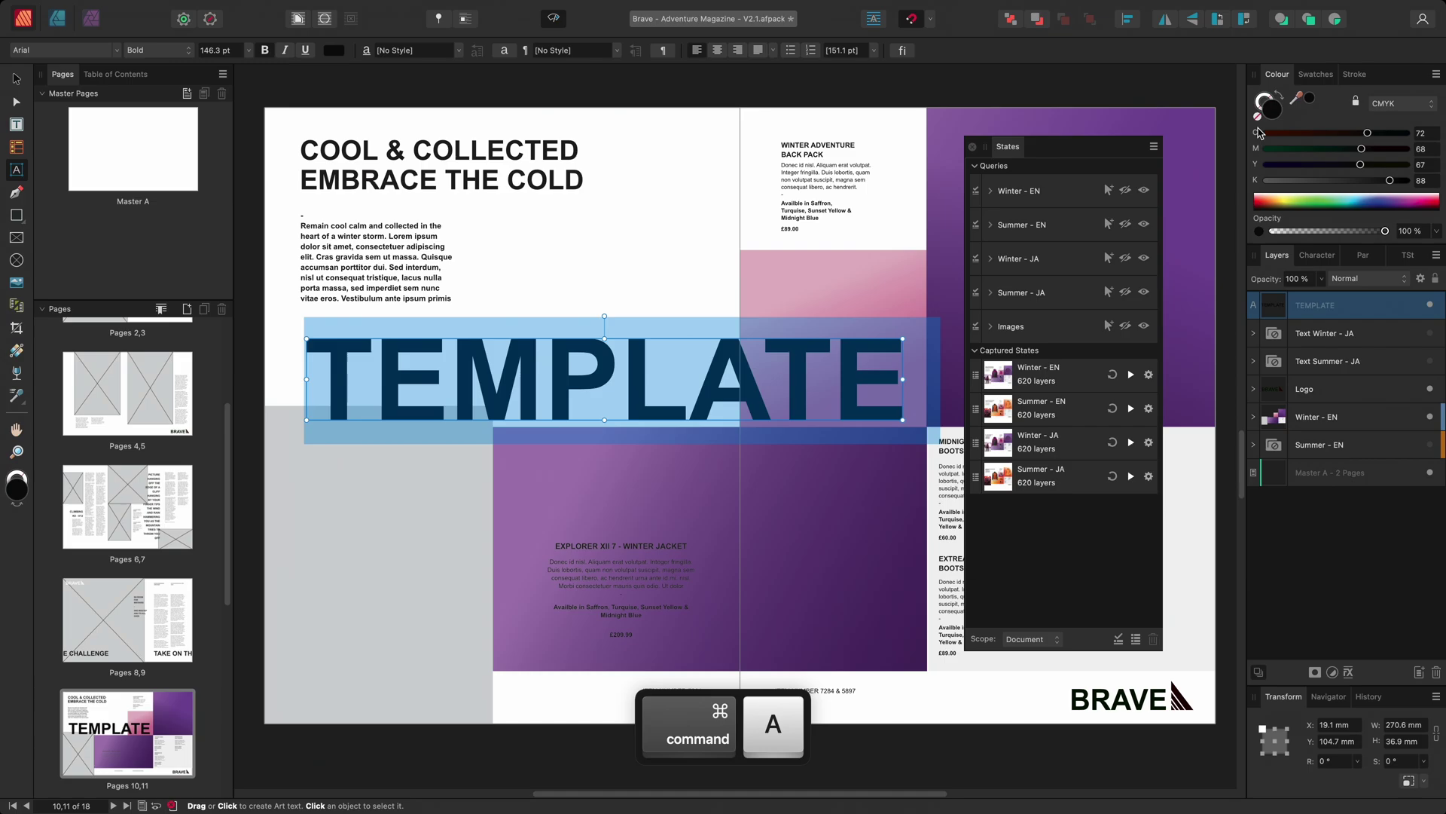
pyautogui.click(1256, 200)
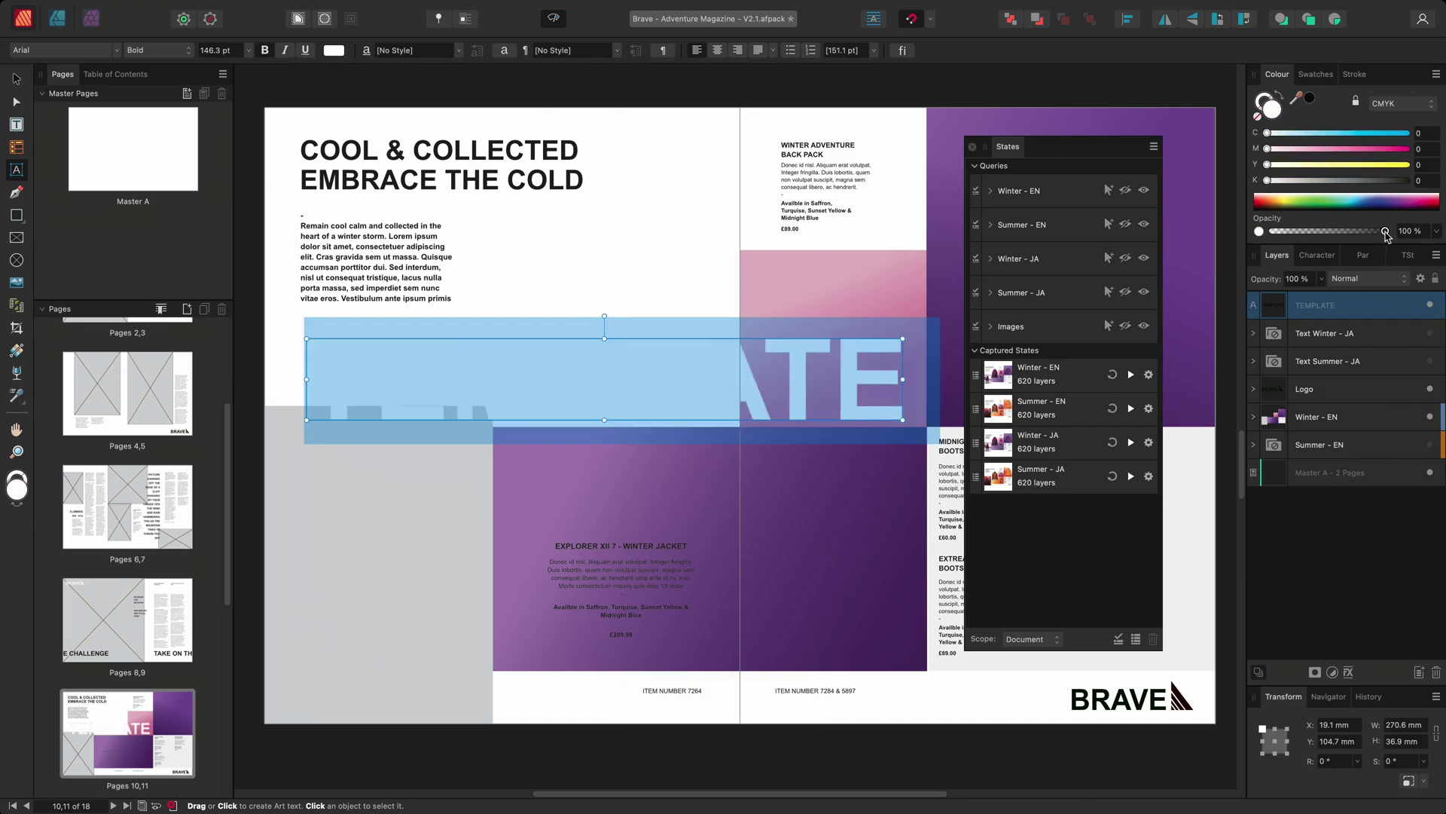
pyautogui.moveTo(1385, 230); pyautogui.dragTo(1330, 234)
# - Rotate the TEMPLATE text to about -23° and enlarge it across the spread
pyautogui.press('Escape')
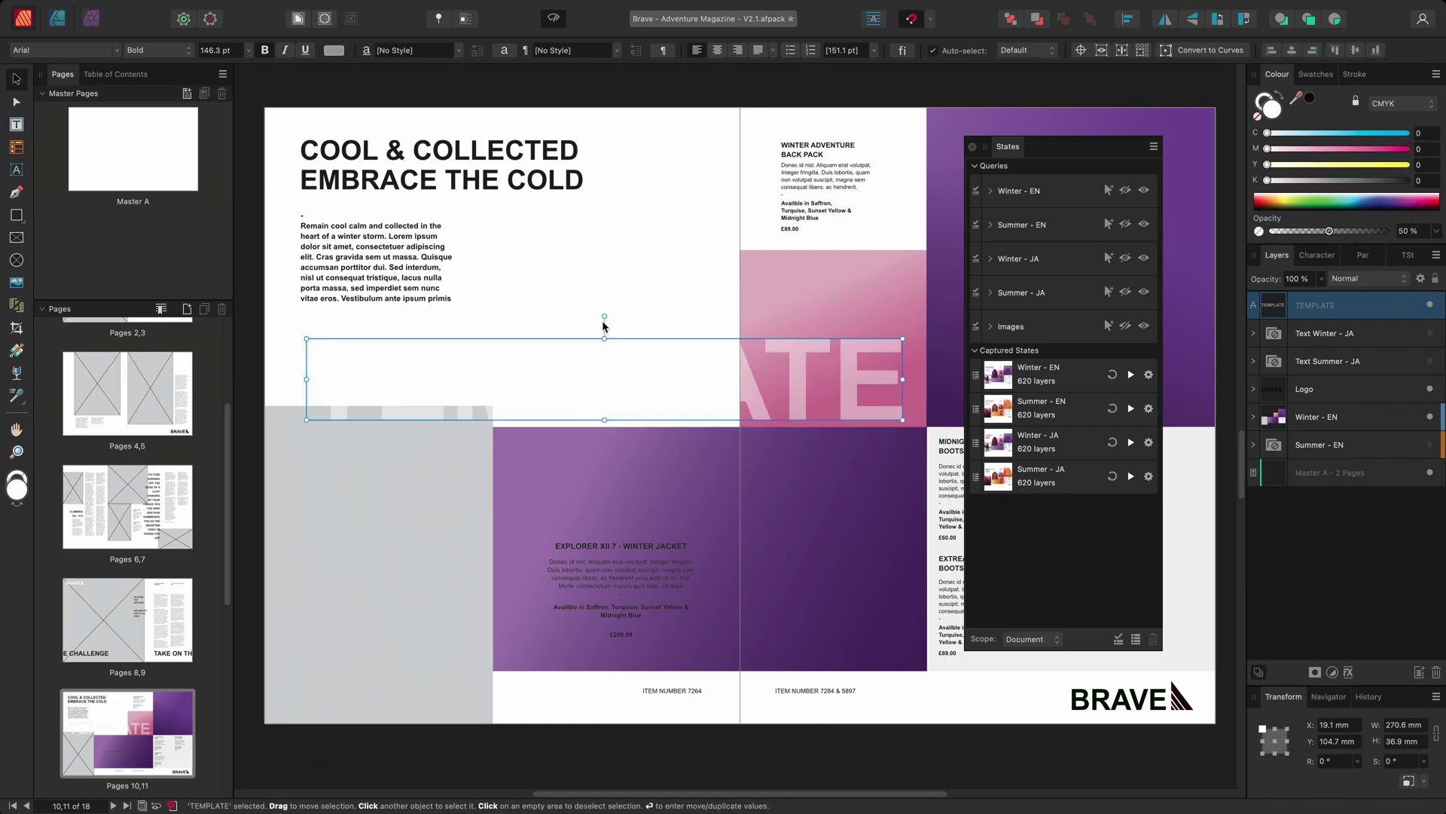
pyautogui.moveTo(604, 301); pyautogui.dragTo(640, 293)
pyautogui.moveTo(871, 458); pyautogui.dragTo(1137, 668)
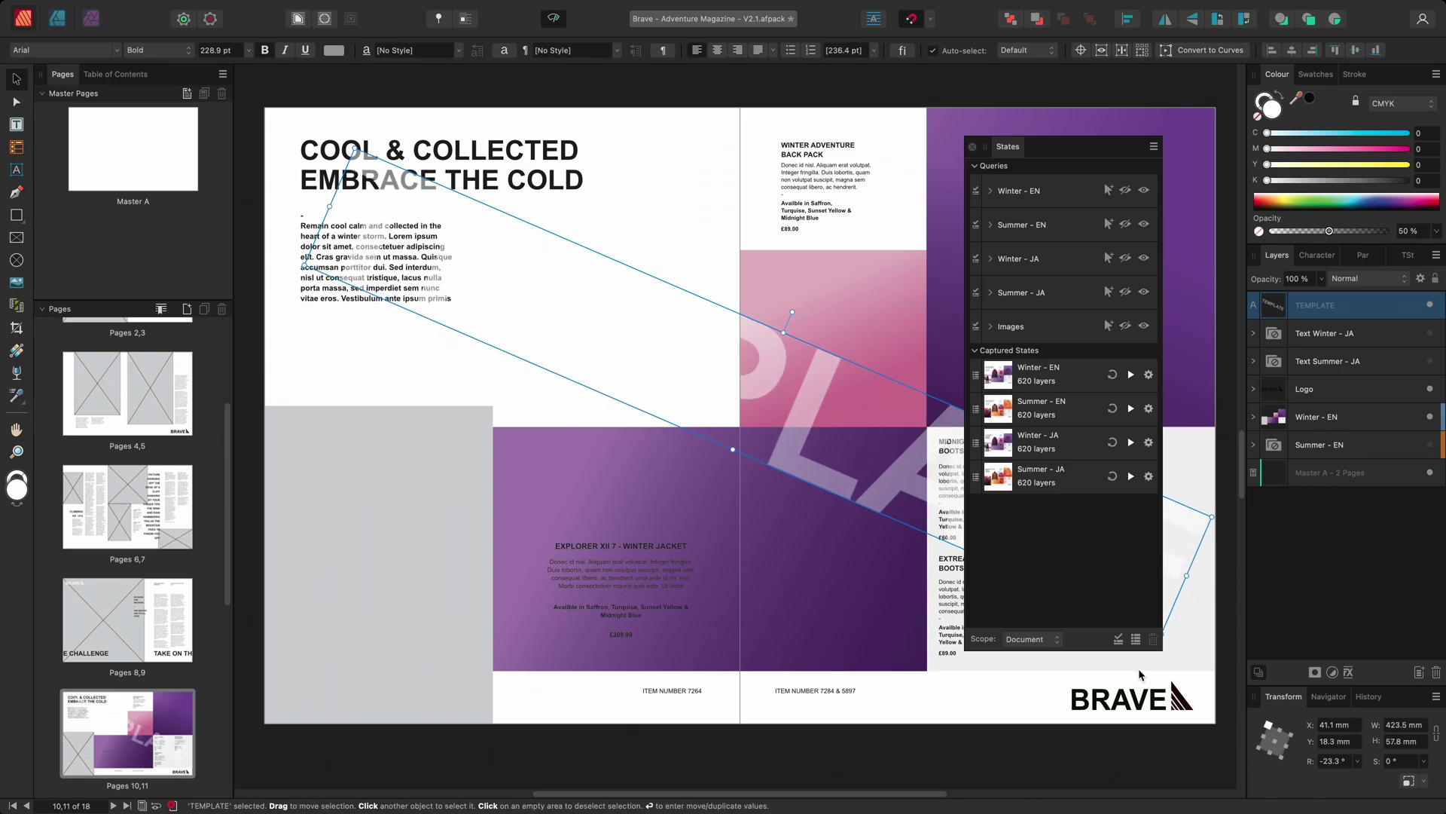
# - Rename the text layer 'Watermark' and tag it red
pyautogui.doubleClick(1315, 311)
pyautogui.write('Watermark')
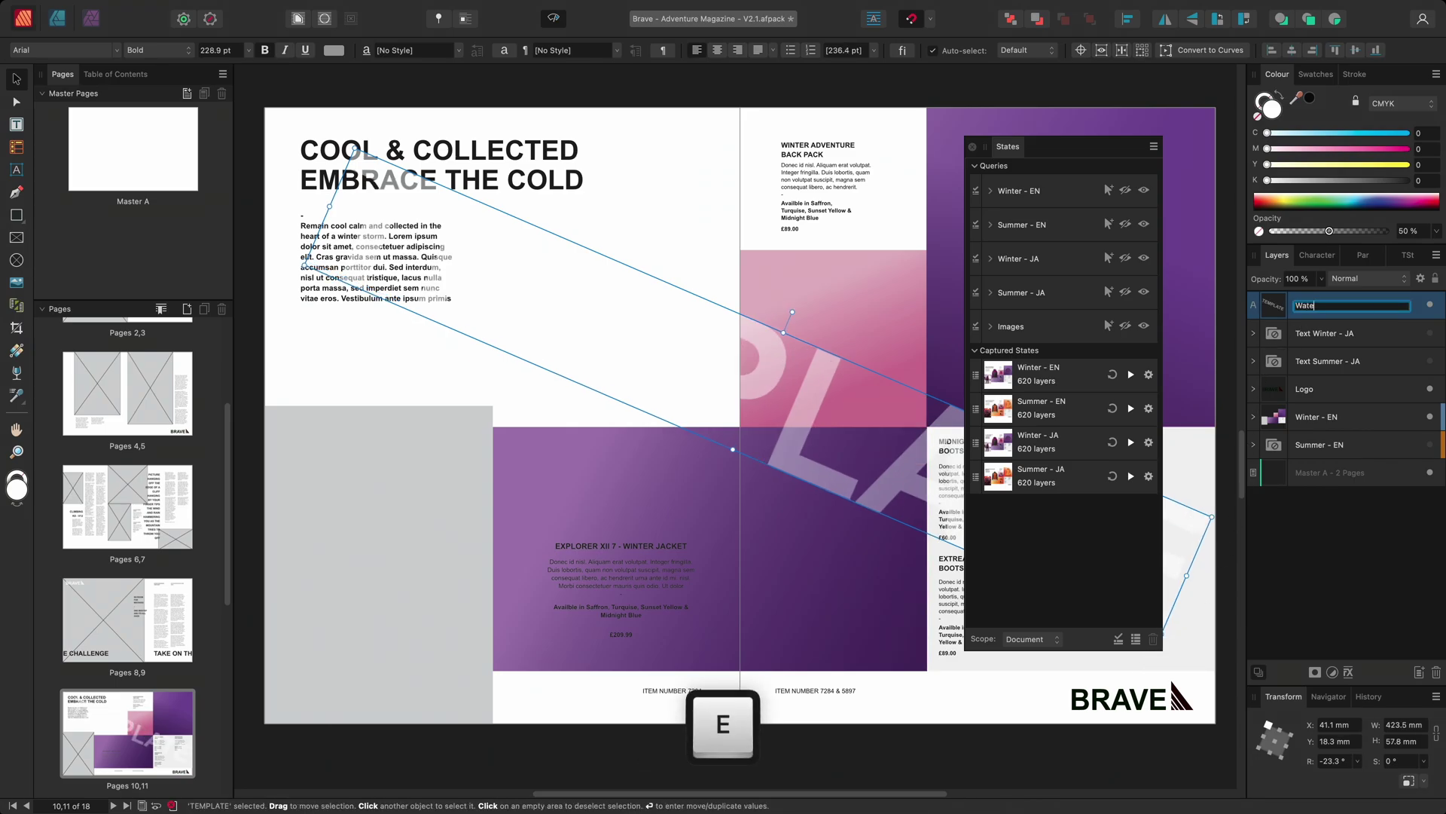
pyautogui.press('Return')
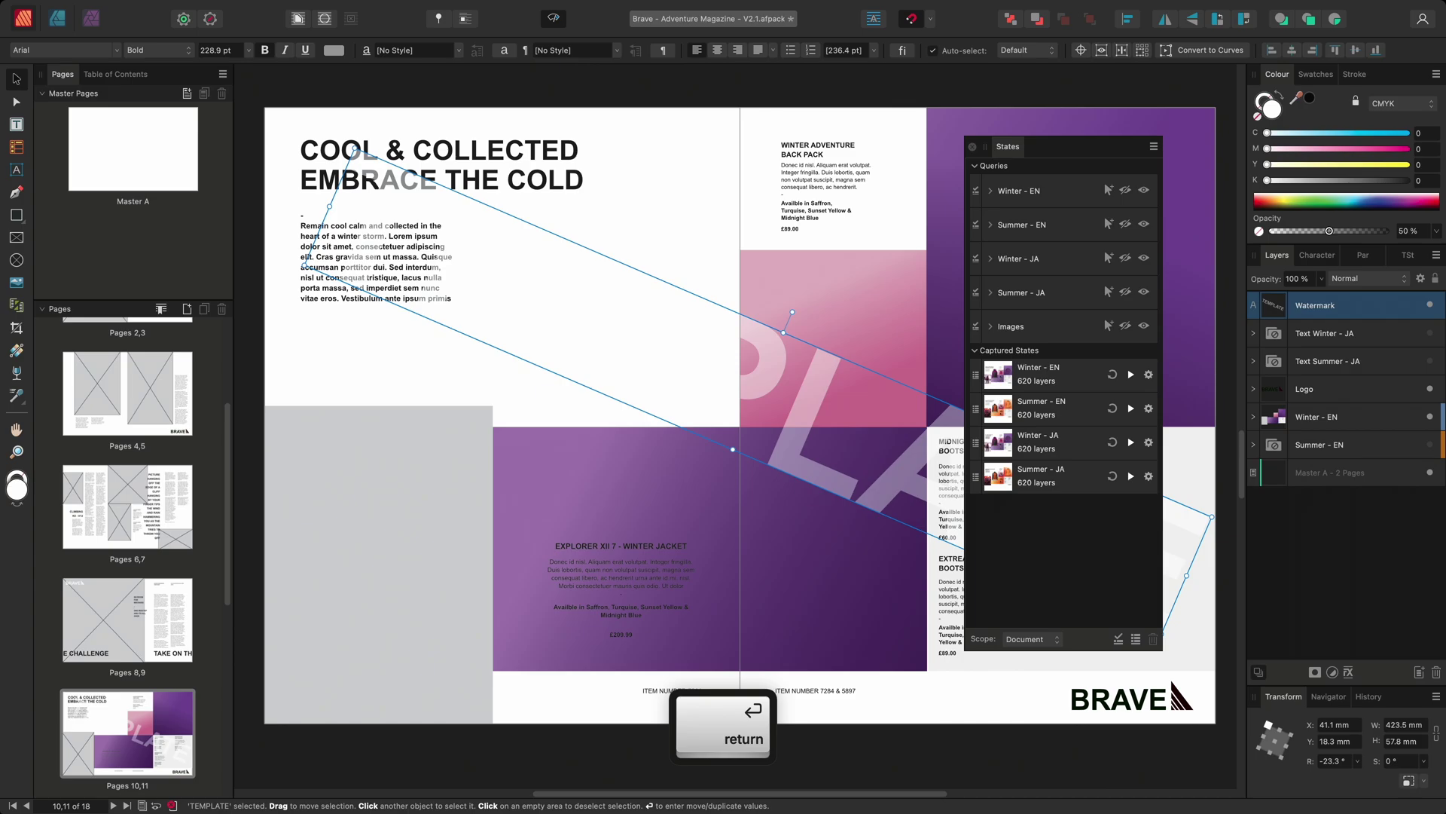
pyautogui.rightClick(1343, 306)
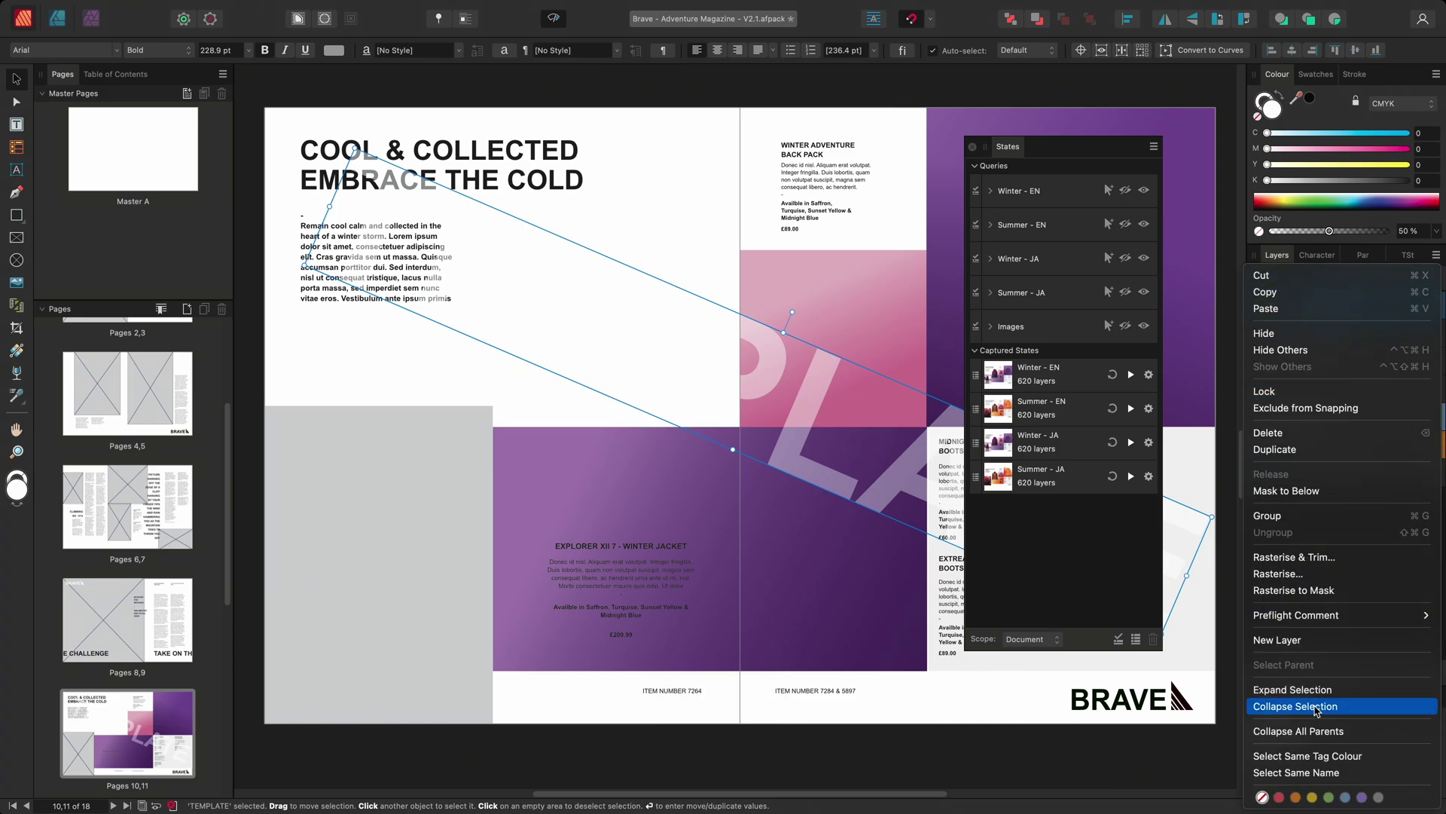
pyautogui.click(1281, 797)
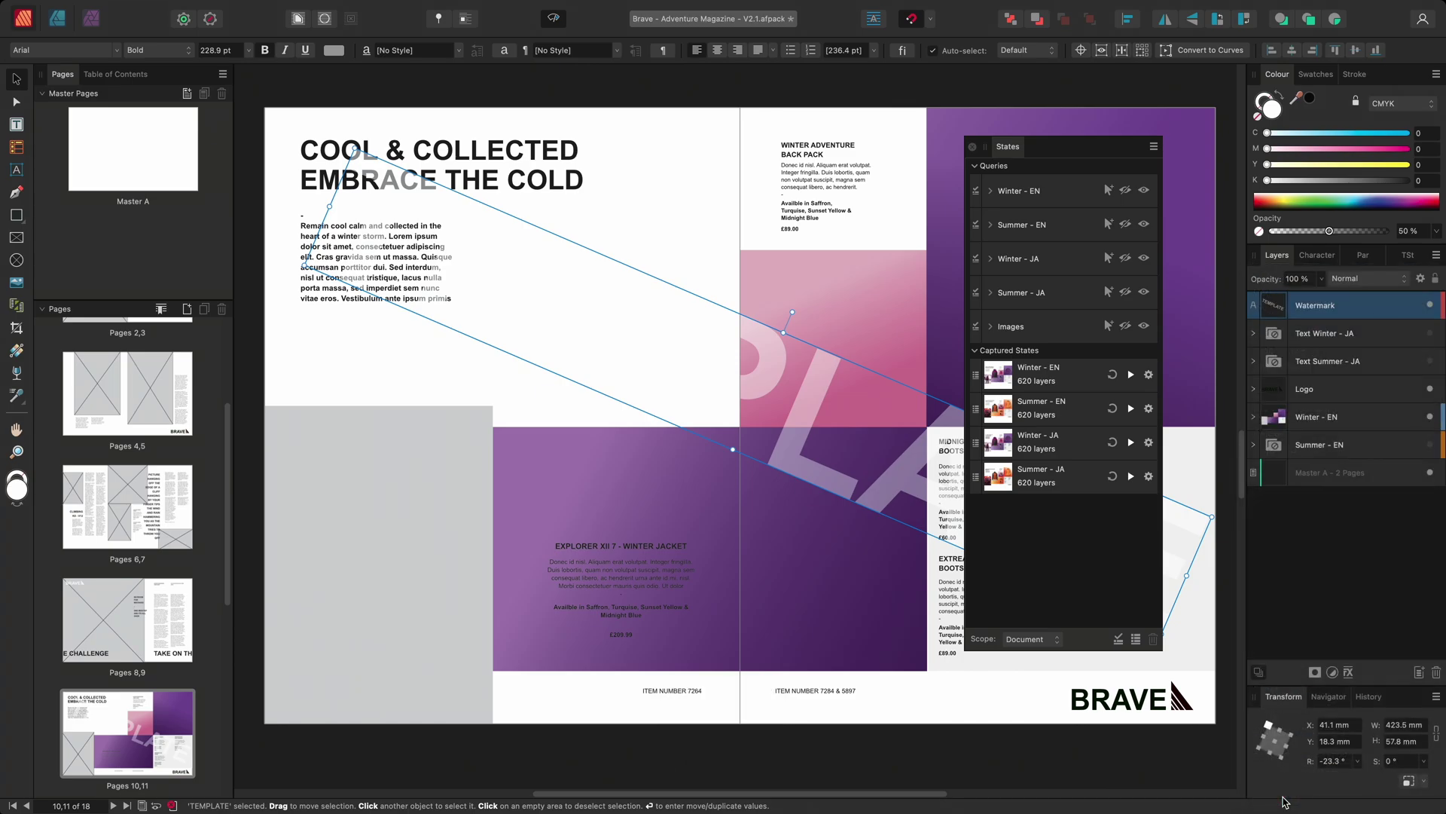
# - Copy the watermark and paste it in place on pages 8–9, 6–7, 4–5, 2–3 and page 1
pyautogui.press('super+c')
pyautogui.scroll(5, 1243, 435)
pyautogui.scroll(5, 1242, 436)
pyautogui.press('super+v')
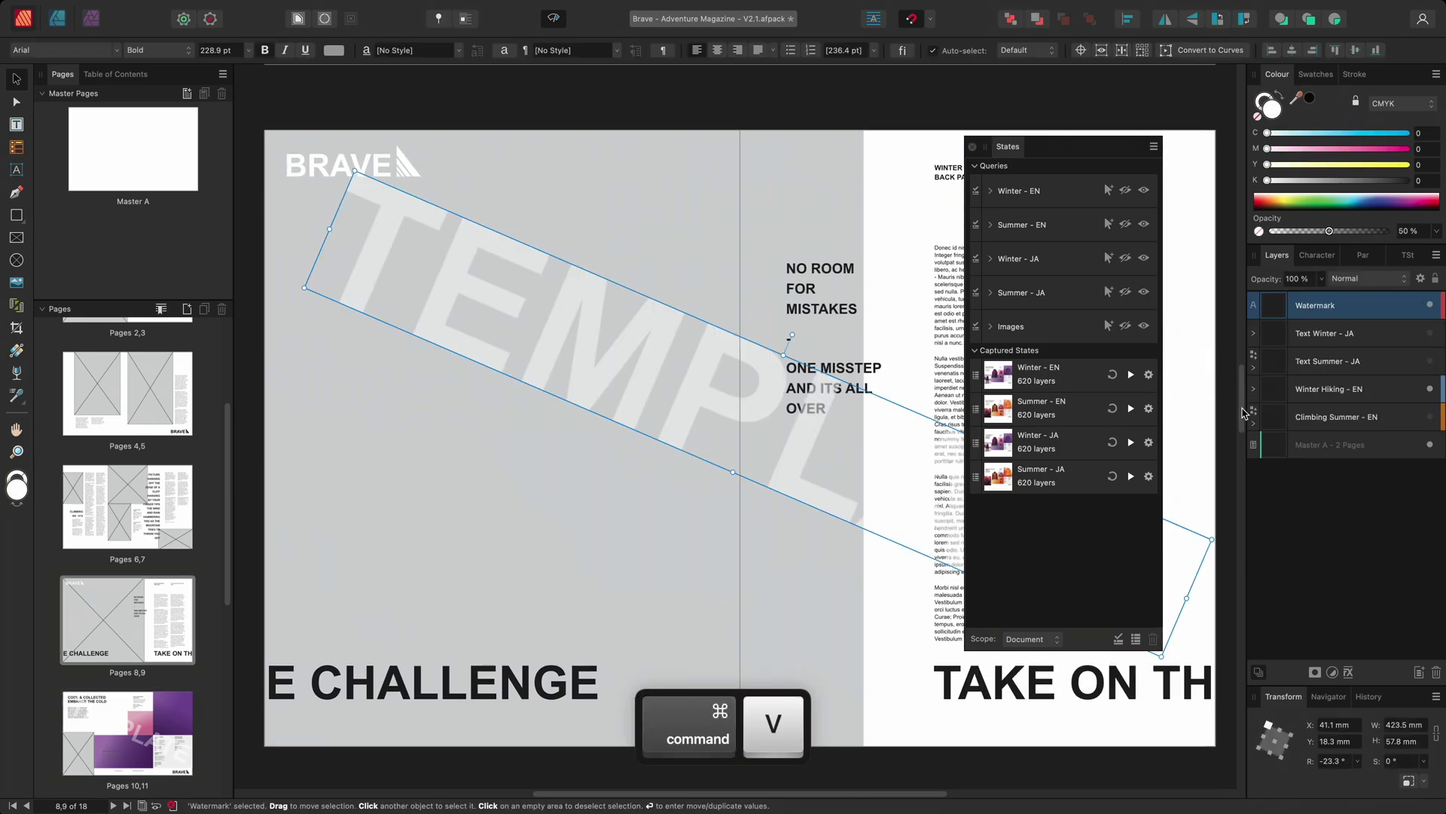
pyautogui.scroll(5, 1242, 366)
pyautogui.press('super+v')
pyautogui.scroll(5, 1236, 301)
pyautogui.press('super+v')
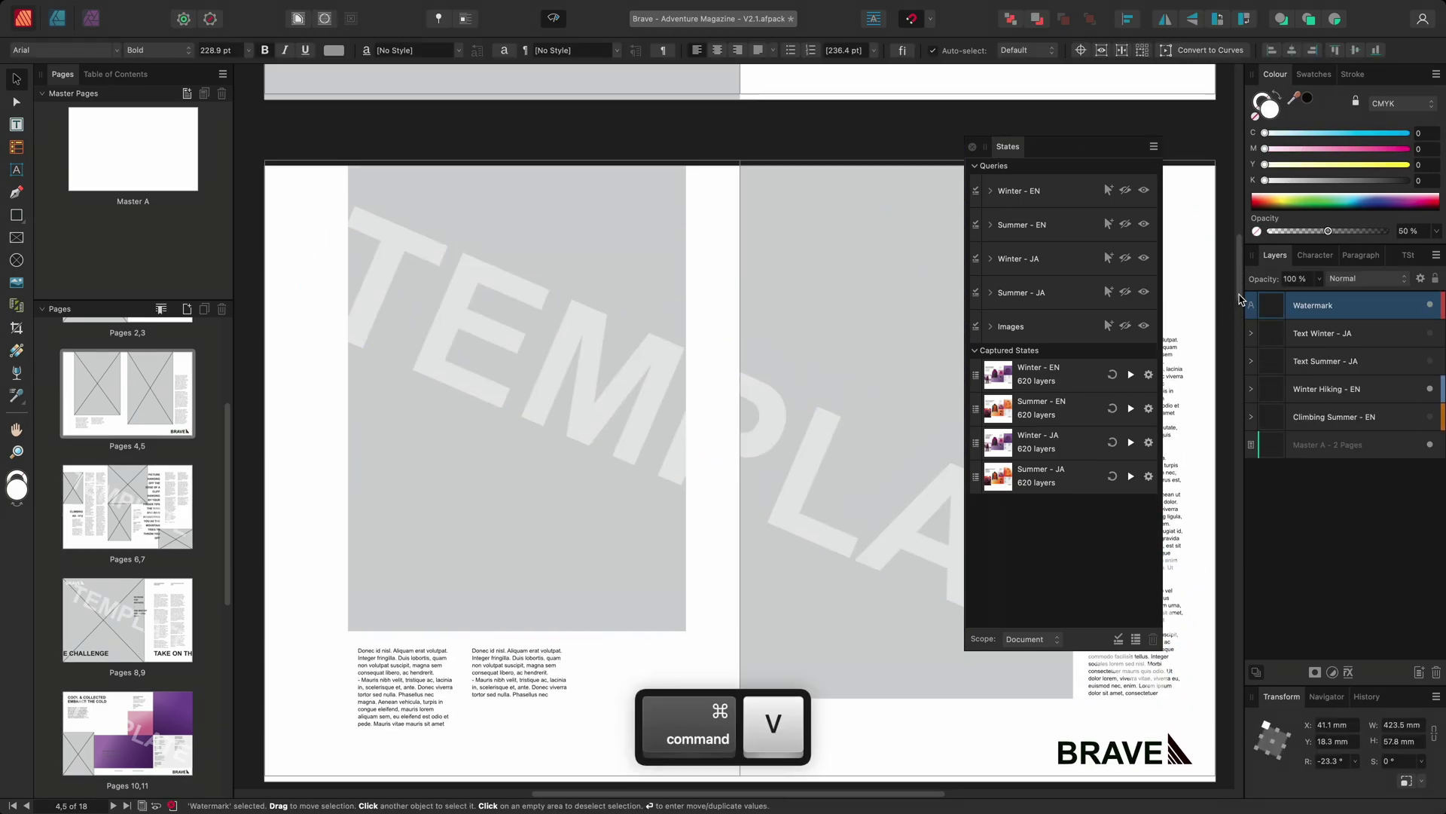
pyautogui.scroll(5, 1235, 271)
pyautogui.press('super+v')
pyautogui.scroll(5, 1230, 218)
pyautogui.press('super+v')
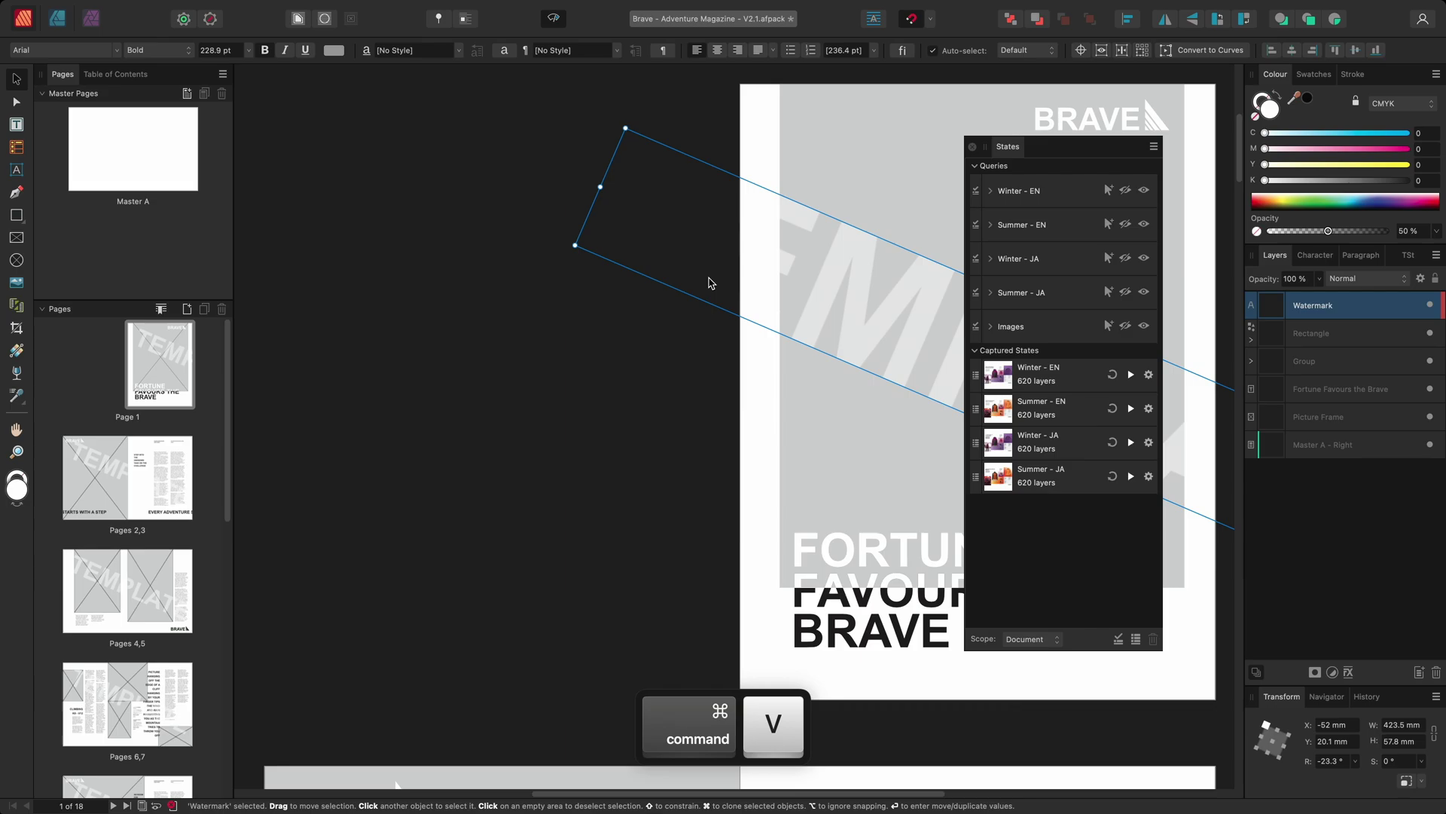
pyautogui.scroll(-5, 1236, 249)
pyautogui.scroll(-5, 1239, 301)
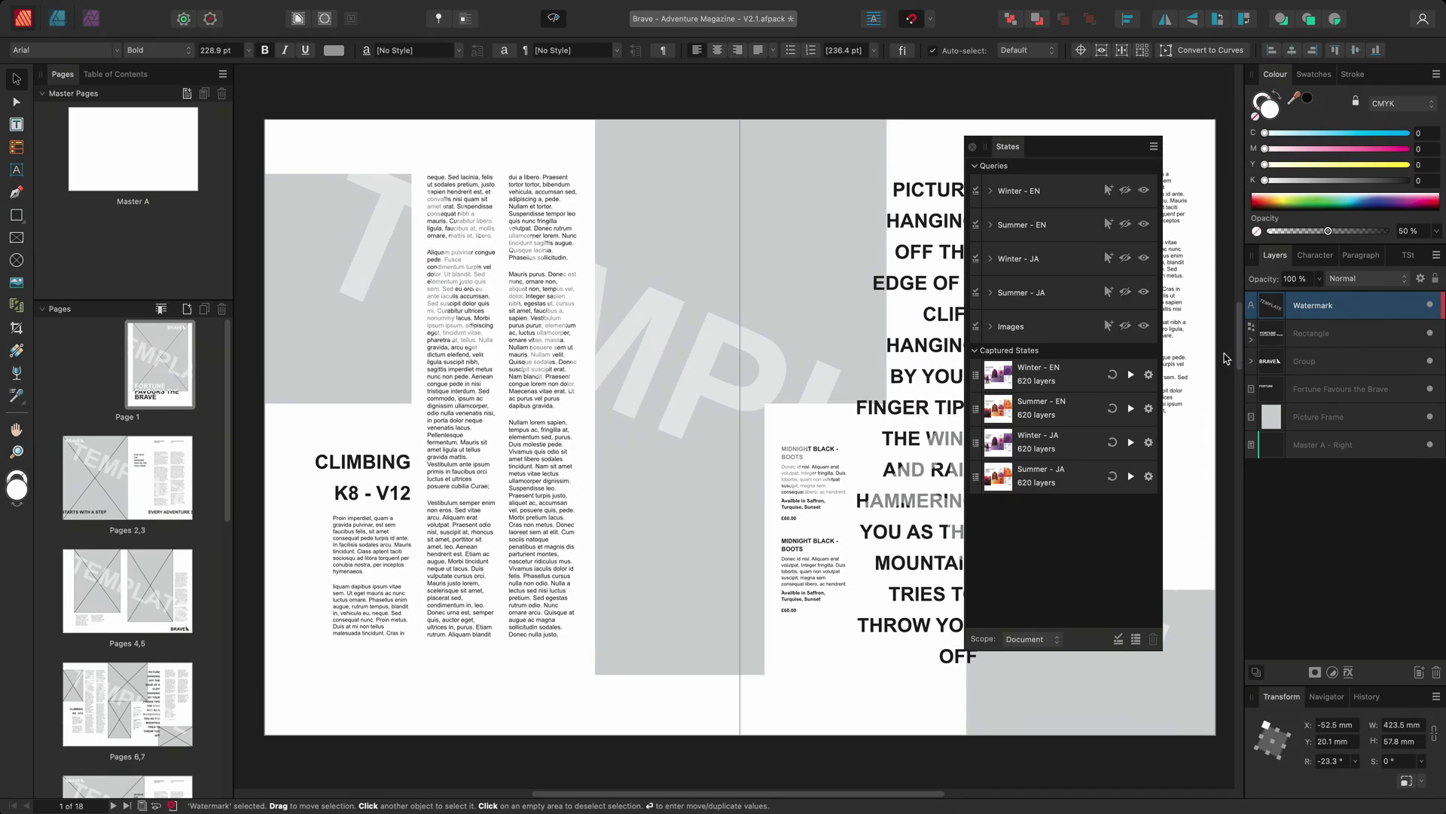
# - Delete the Images query and add a new query named 'Watermark'
pyautogui.click(1055, 334)
pyautogui.click(1154, 639)
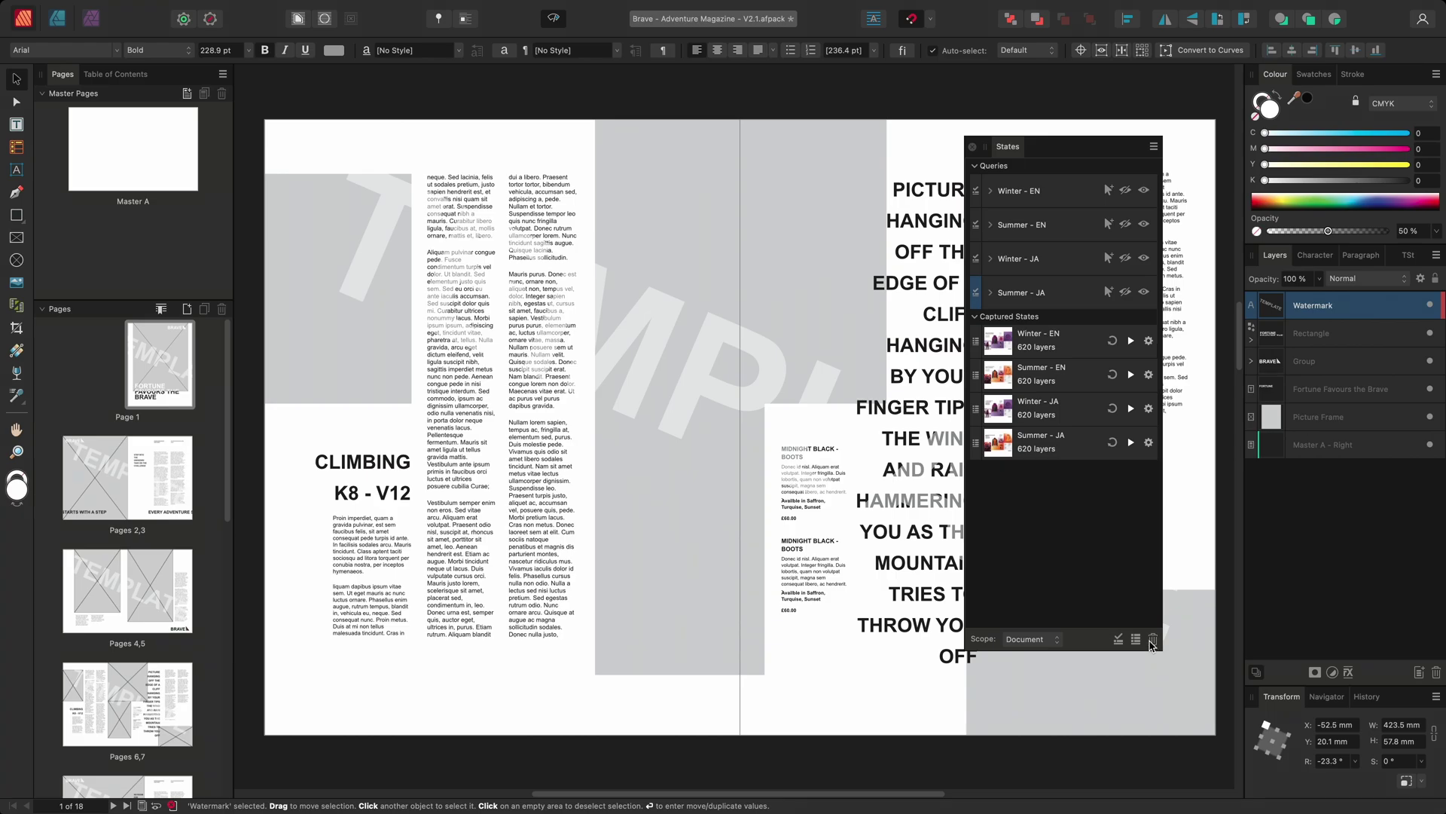
pyautogui.click(1118, 640)
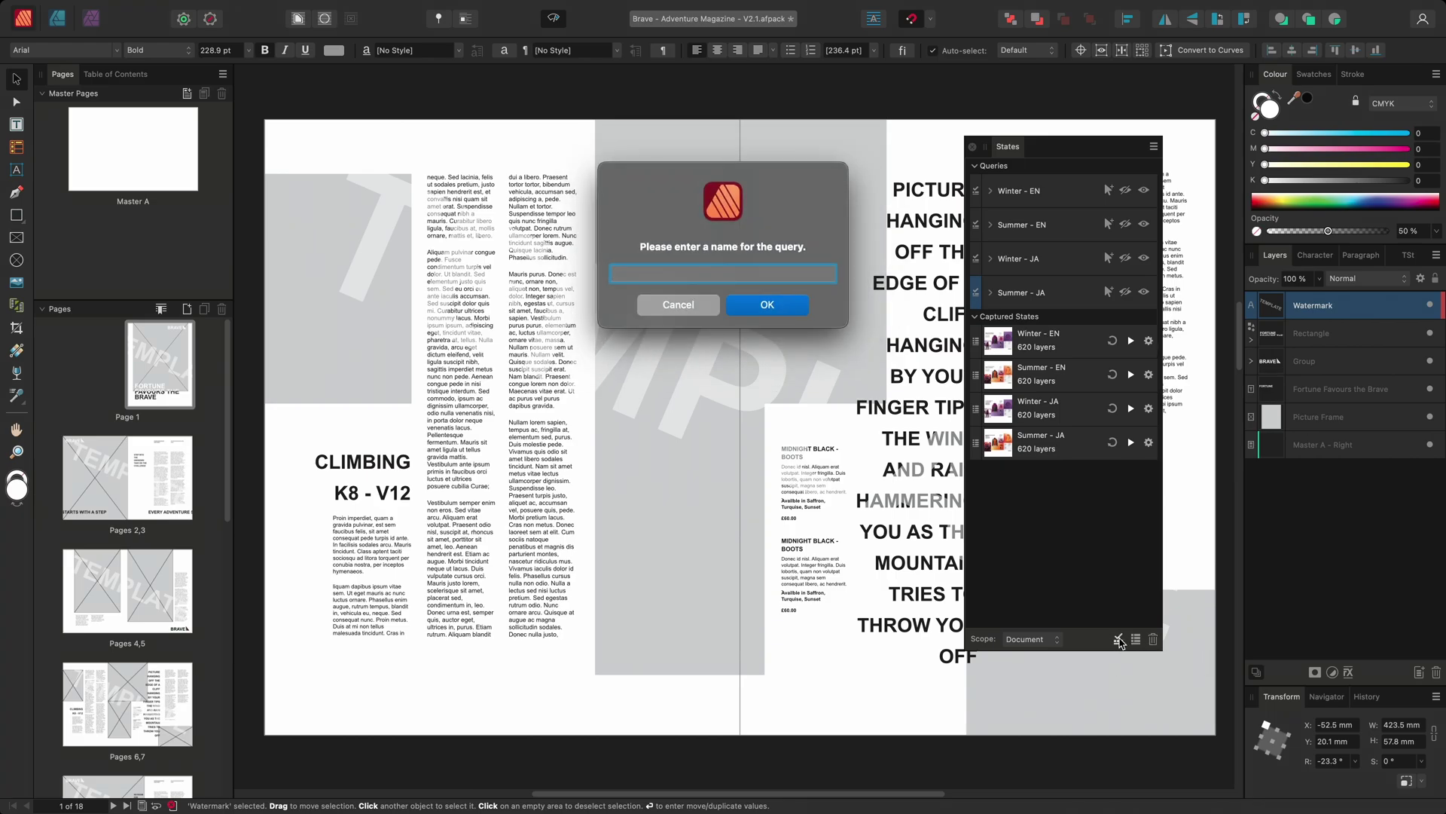
pyautogui.write('Watermark')
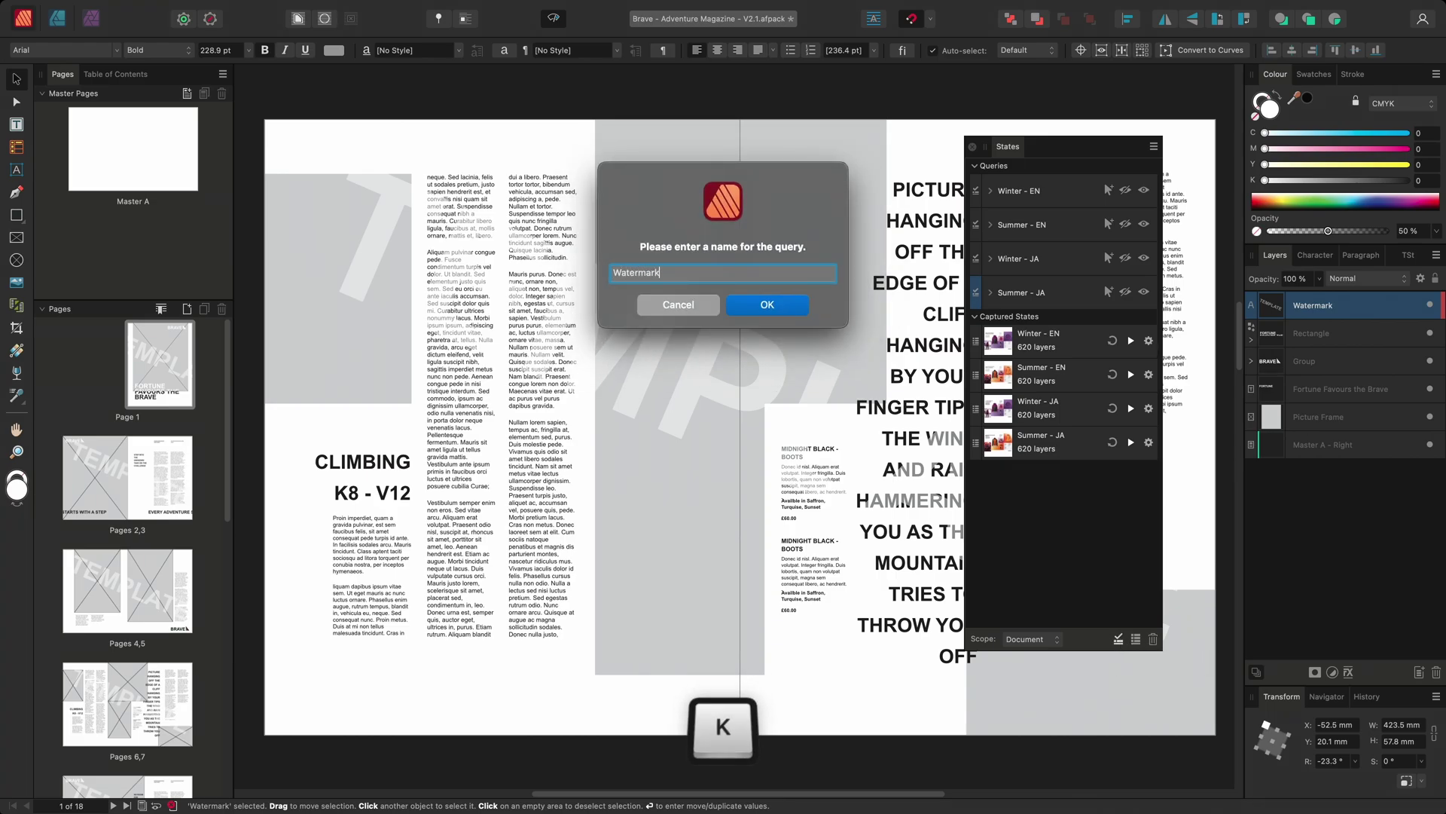
pyautogui.press('Return')
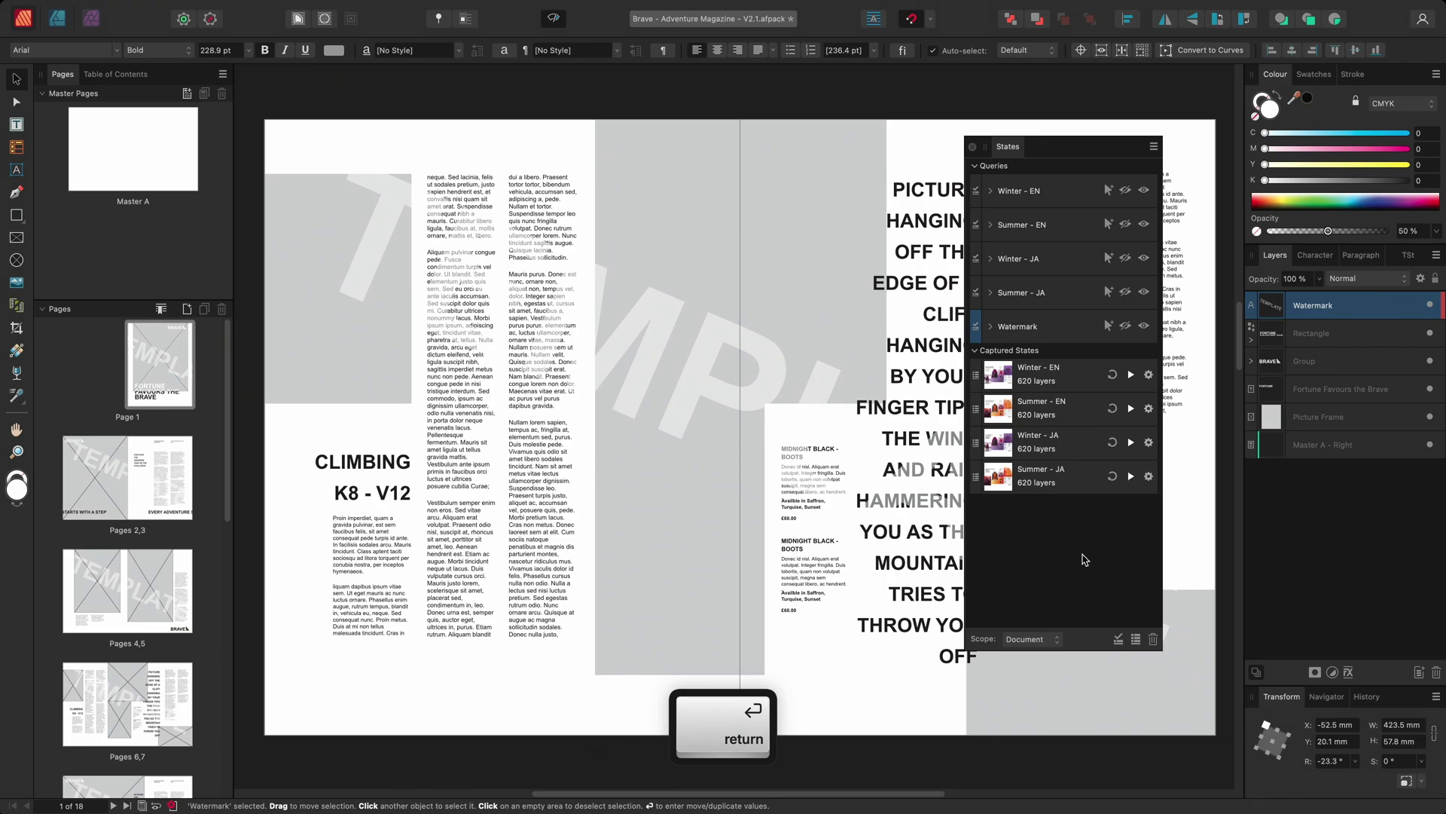
# - Set the Watermark query to match layers whose tag is red
pyautogui.click(992, 328)
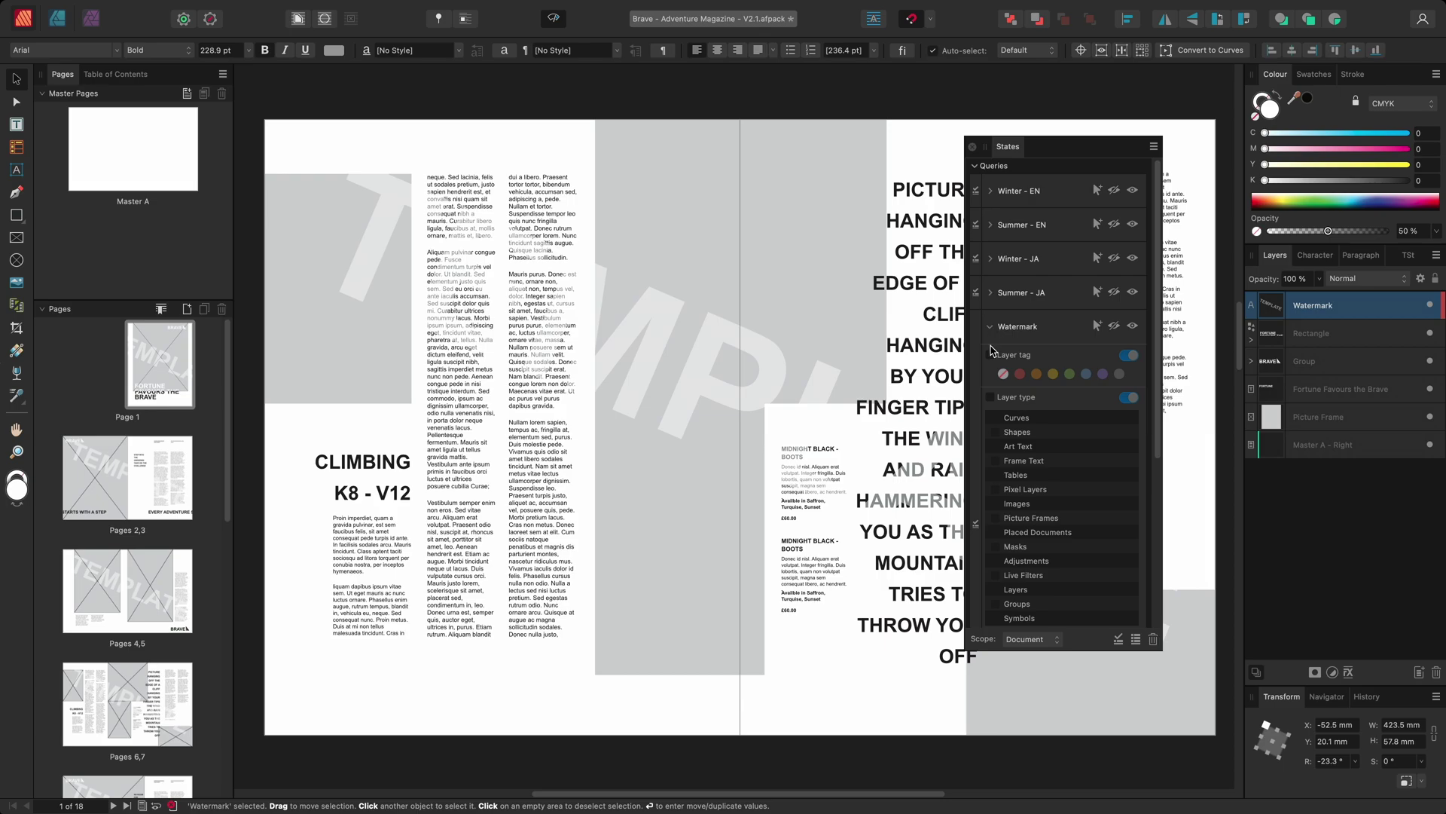
pyautogui.click(990, 354)
pyautogui.scroll(-3, 991, 354)
pyautogui.click(1019, 263)
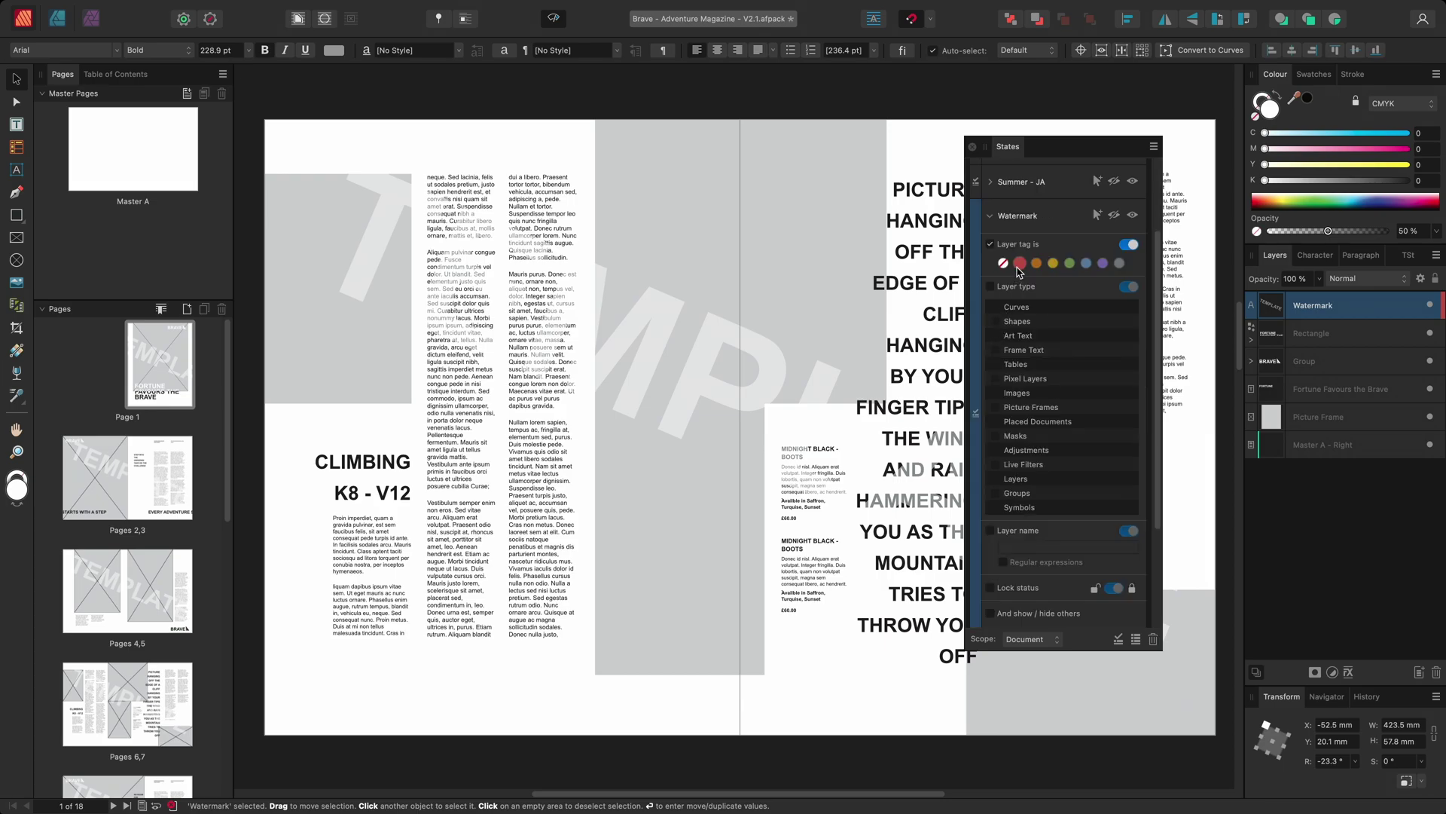
pyautogui.click(1019, 265)
pyautogui.click(989, 218)
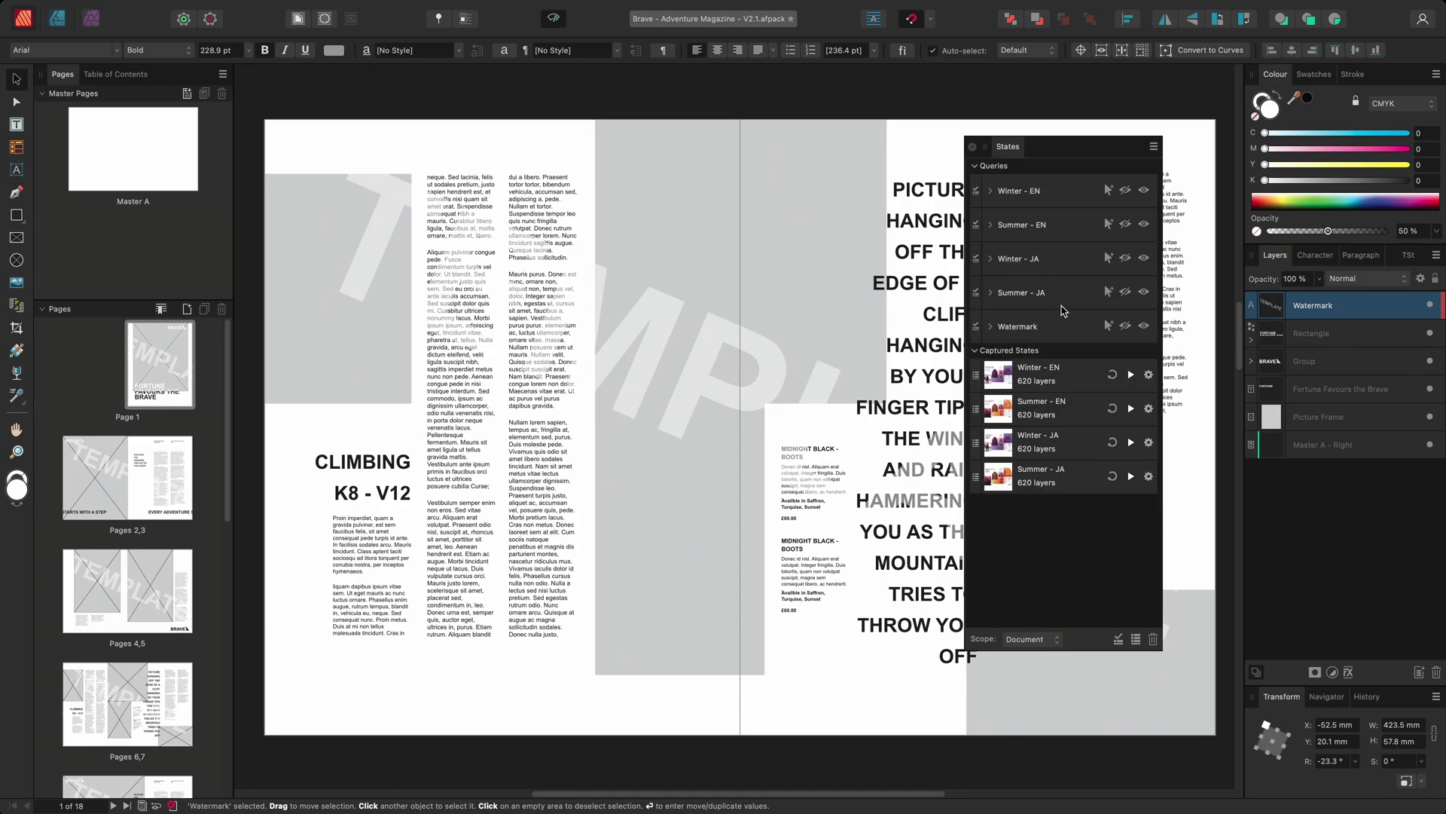
# - Test the Watermark query by hiding and showing the watermarks twice, leaving them visible
pyautogui.click(1126, 327)
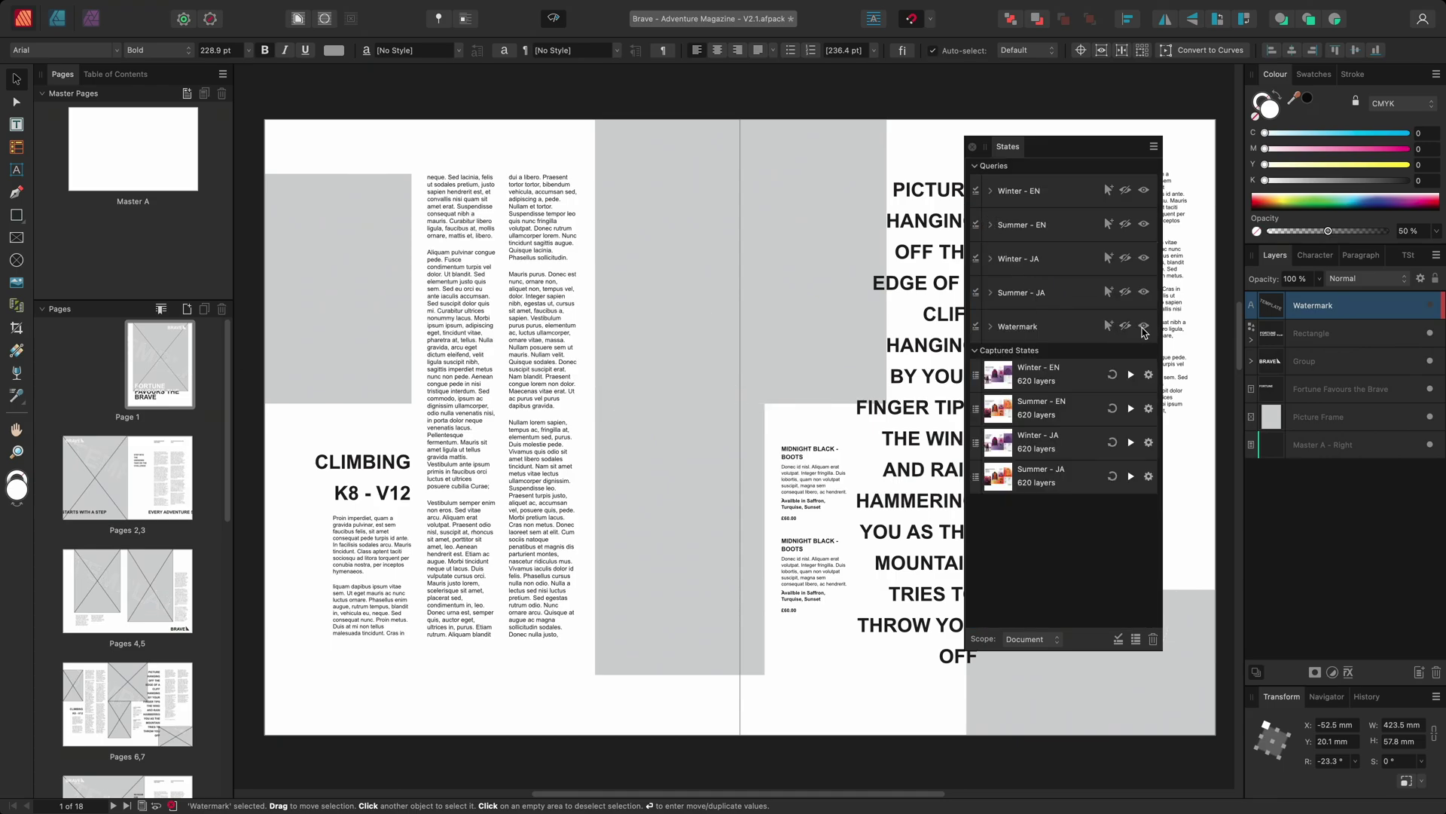
pyautogui.click(1126, 328)
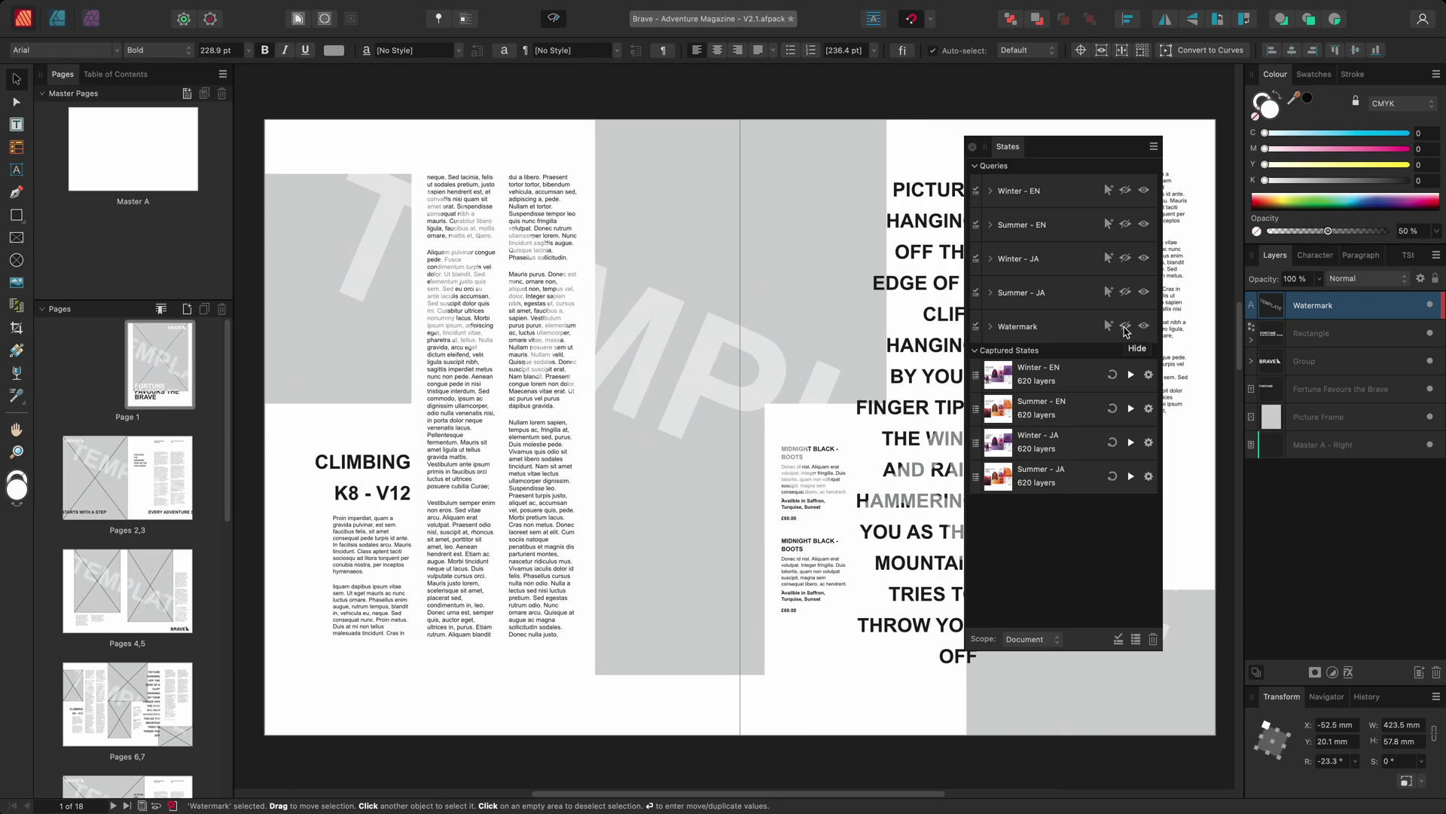
pyautogui.click(1145, 327)
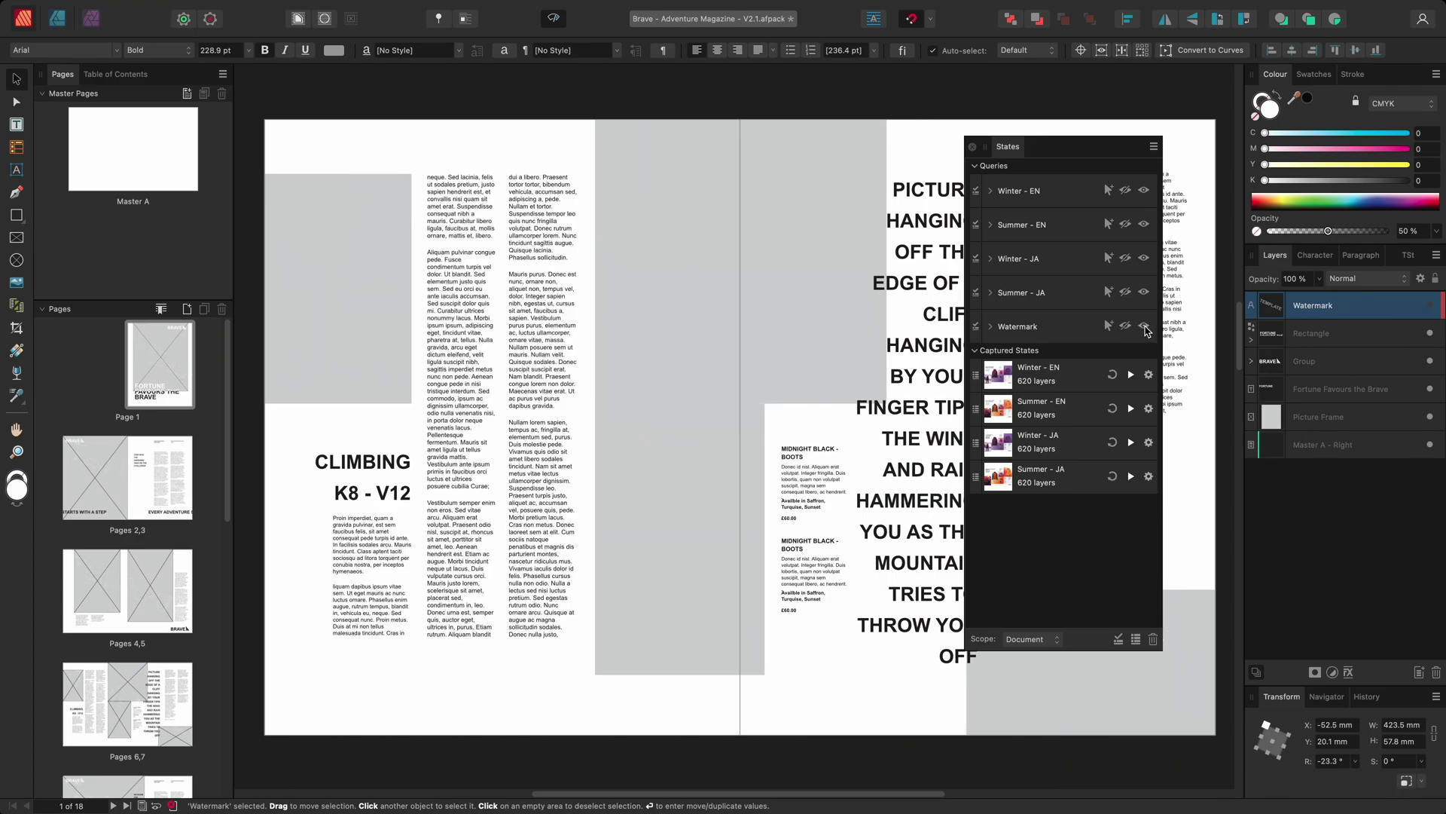
pyautogui.click(1145, 329)
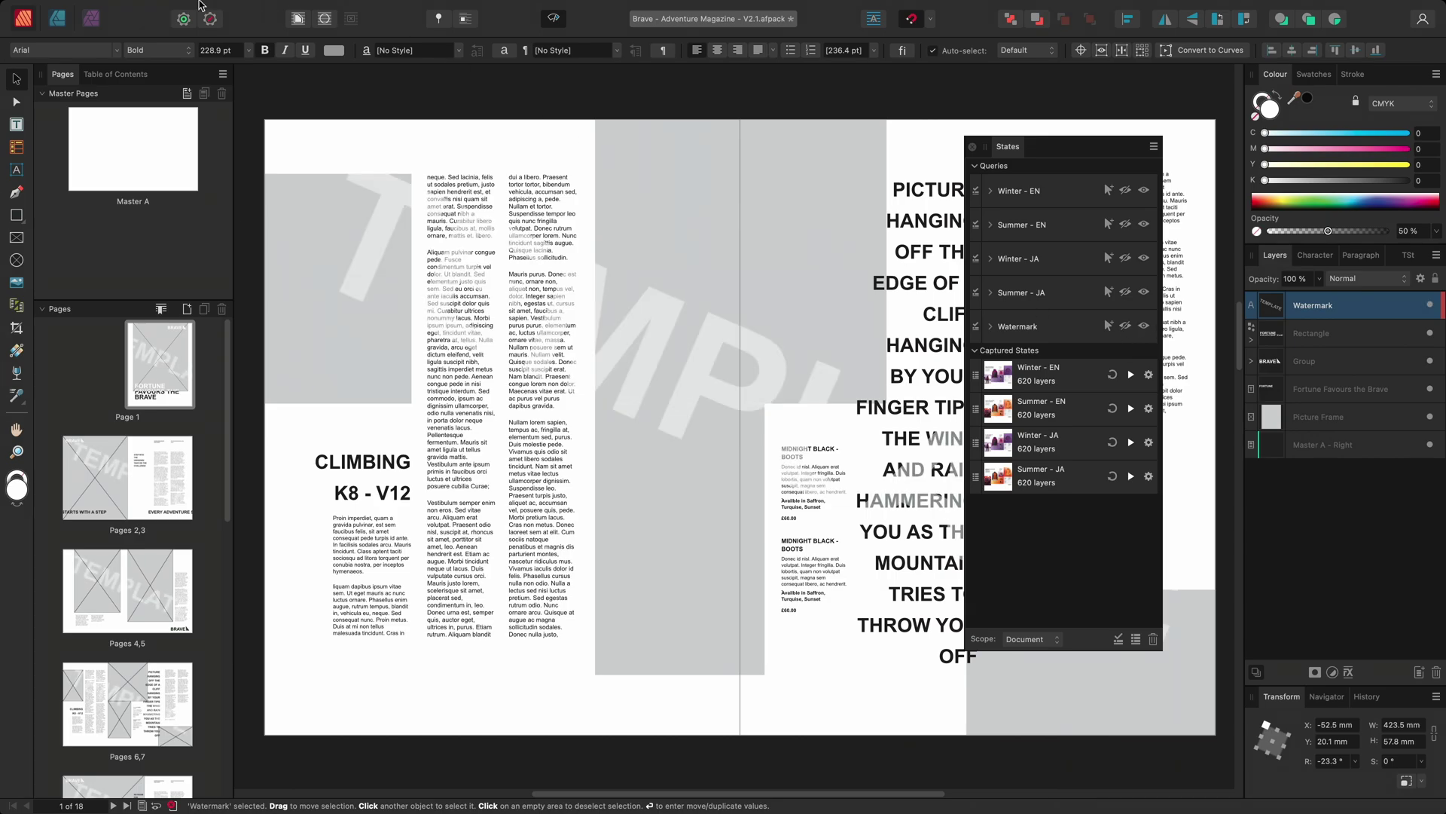
# - Export the document as a template to the Desktop, replacing V2.1 with 'Template V1.0' in the name
pyautogui.click(157, 9)
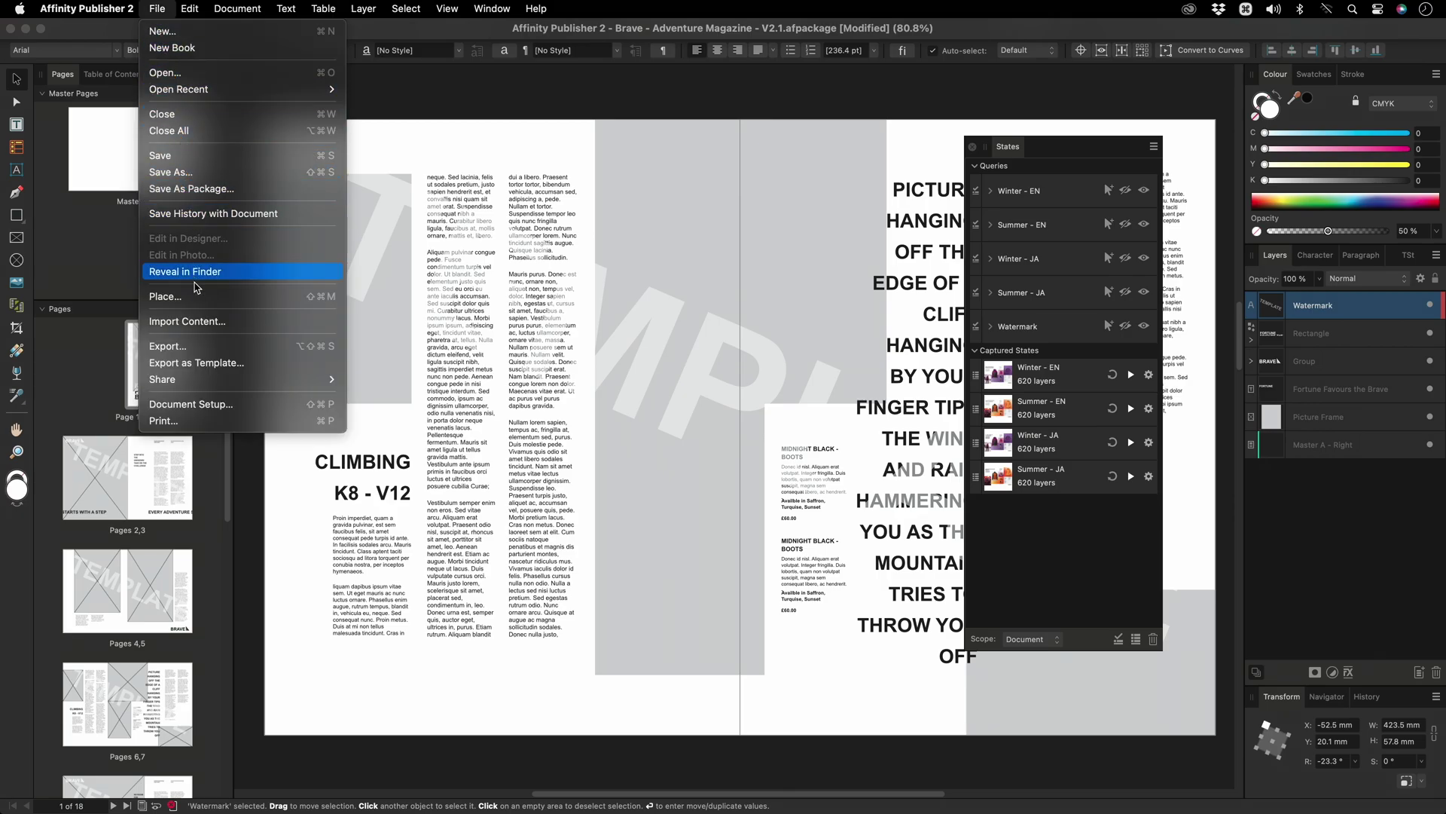
pyautogui.click(217, 363)
pyautogui.press('Right')
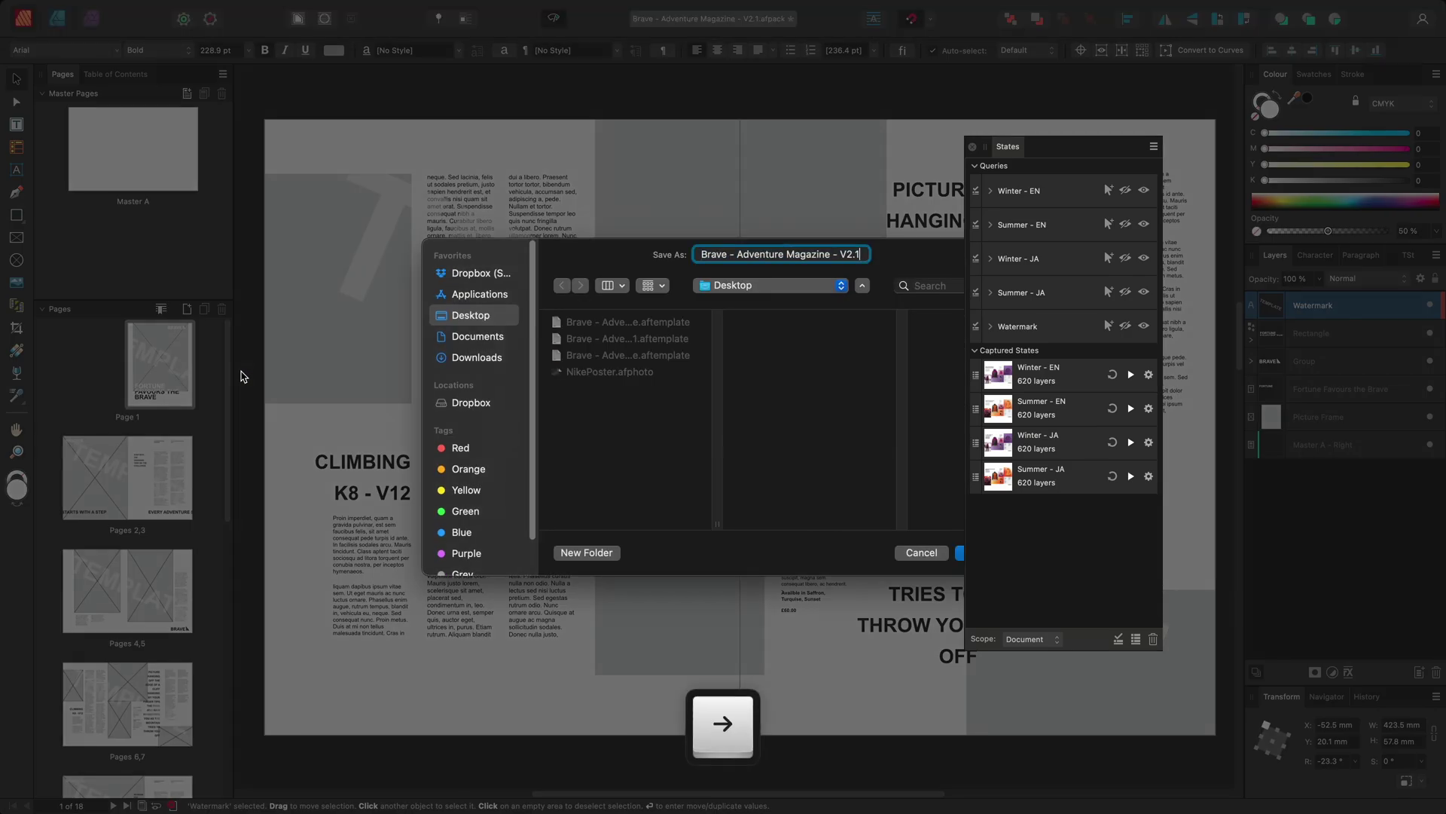
pyautogui.press('BackSpace')
pyautogui.press('BackSpace')
pyautogui.press('BackSpace')
pyautogui.press('BackSpace')
pyautogui.write('Template V1.0')
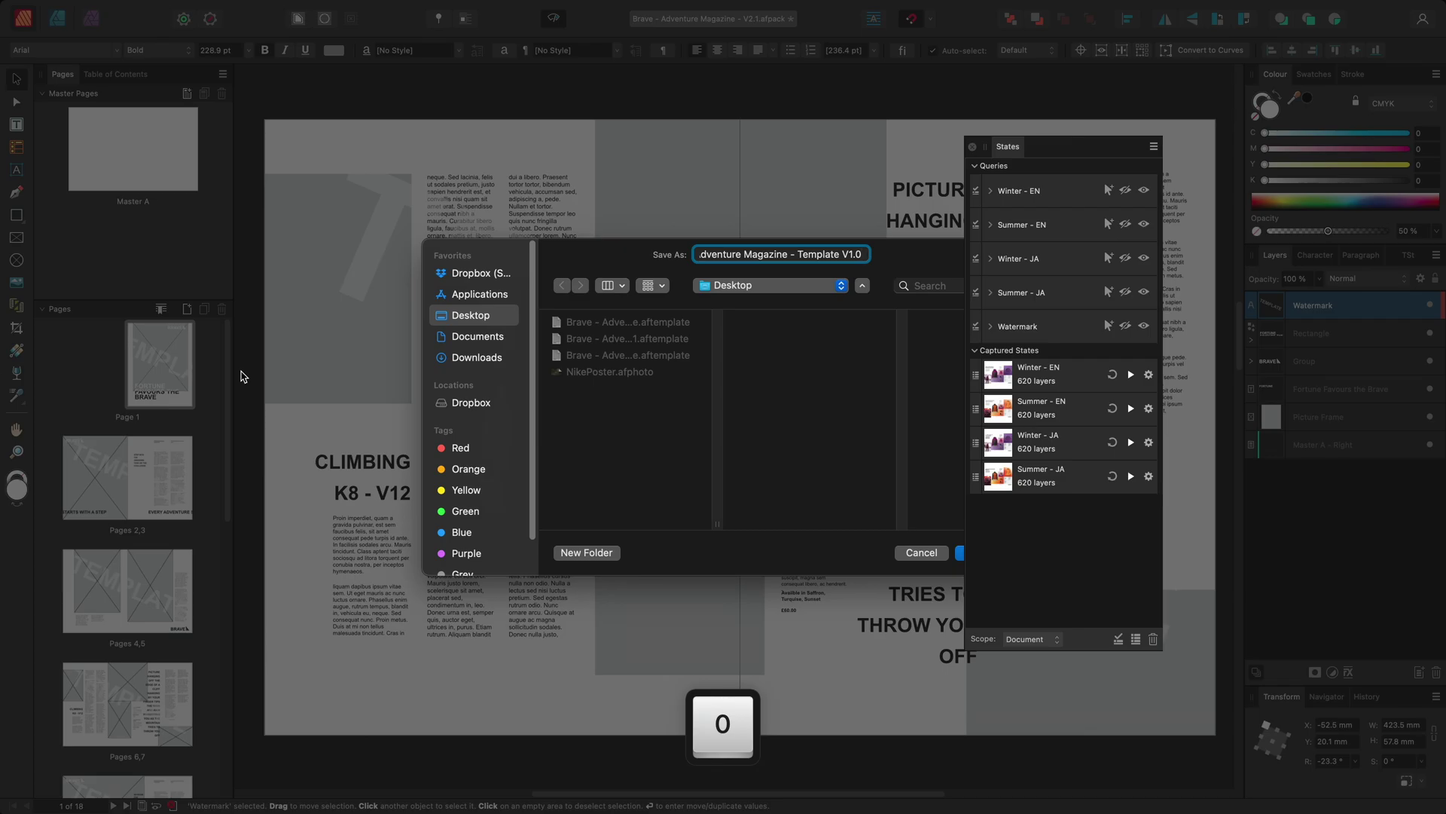
pyautogui.press('Return')
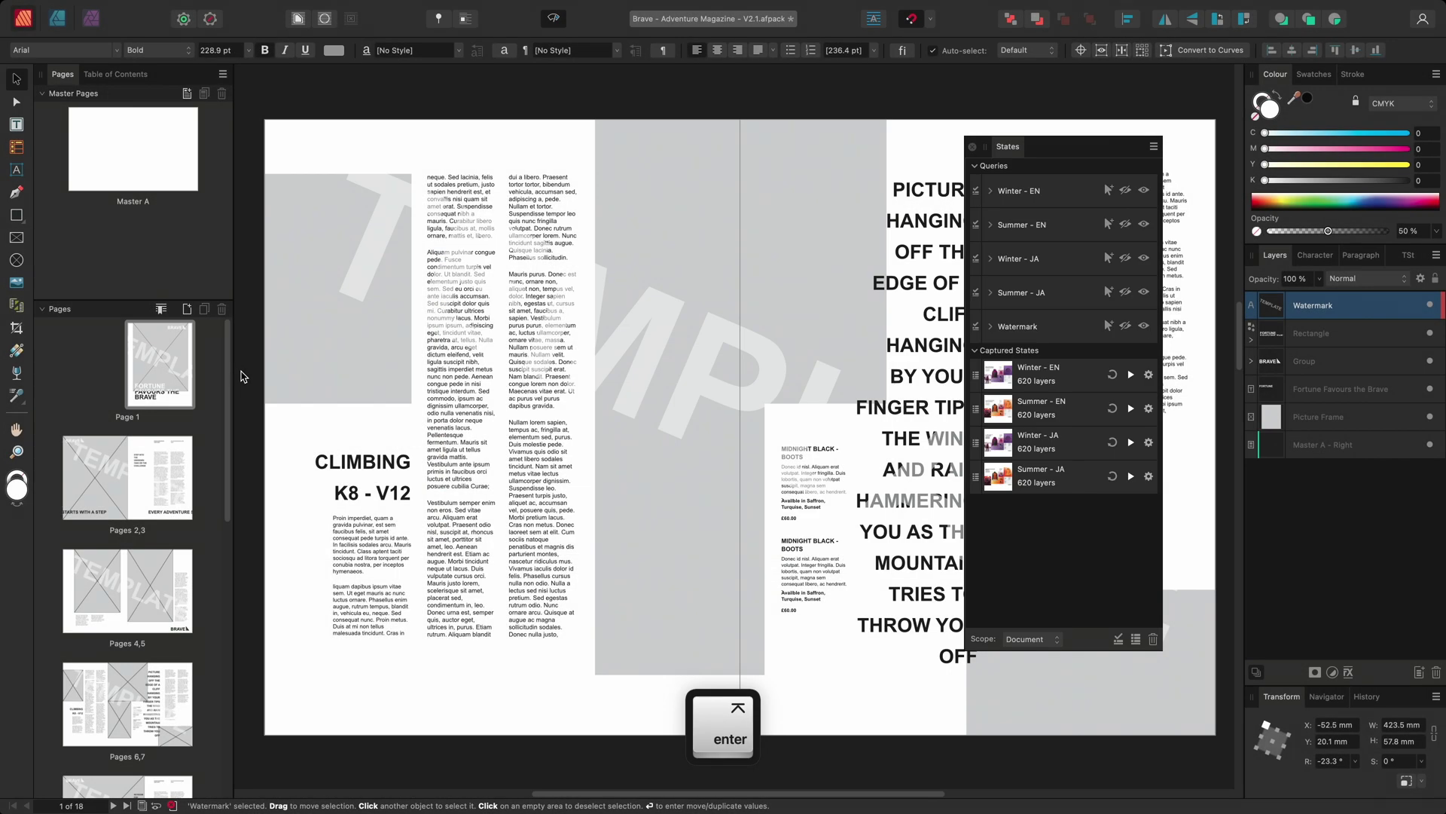